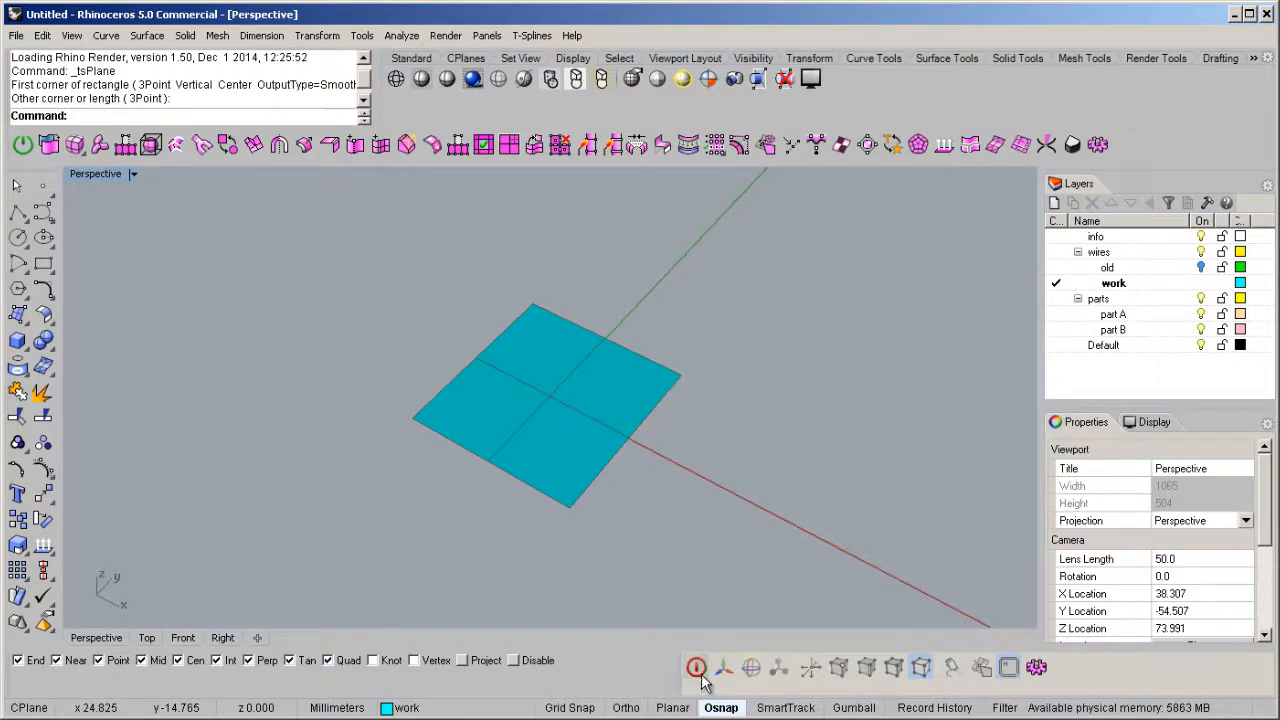
Step: Turn on T-Splines edit mode in vertex mode so the plane's control vertices are editable
{"action": "left_click", "coordinate": [699, 672]}
{"action": "right_click_drag", "start_coordinate": [561, 424], "coordinate": [563, 398]}
{"action": "key", "text": "a"}
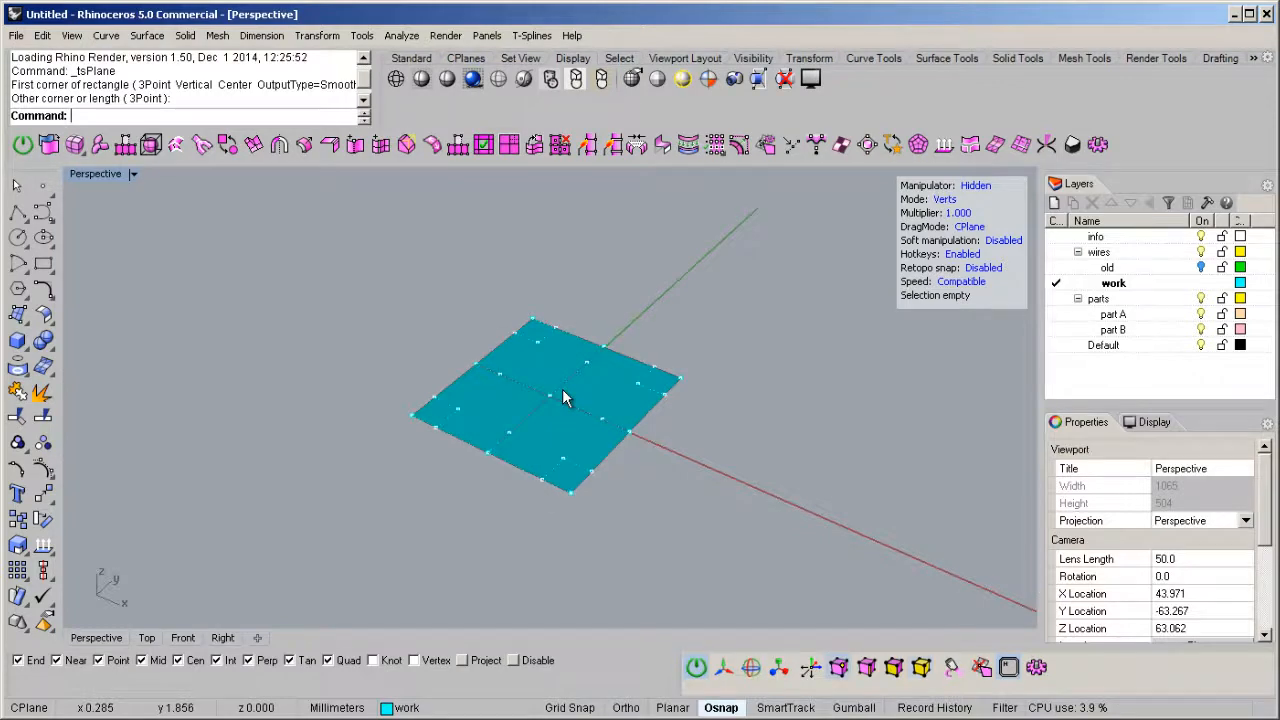
{"action": "right_click_drag", "start_coordinate": [688, 388], "coordinate": [652, 394]}
{"action": "scroll", "coordinate": [652, 394], "scroll_direction": "up", "scroll_amount": 6}
{"action": "scroll", "coordinate": [652, 394], "scroll_direction": "up", "scroll_amount": 5}
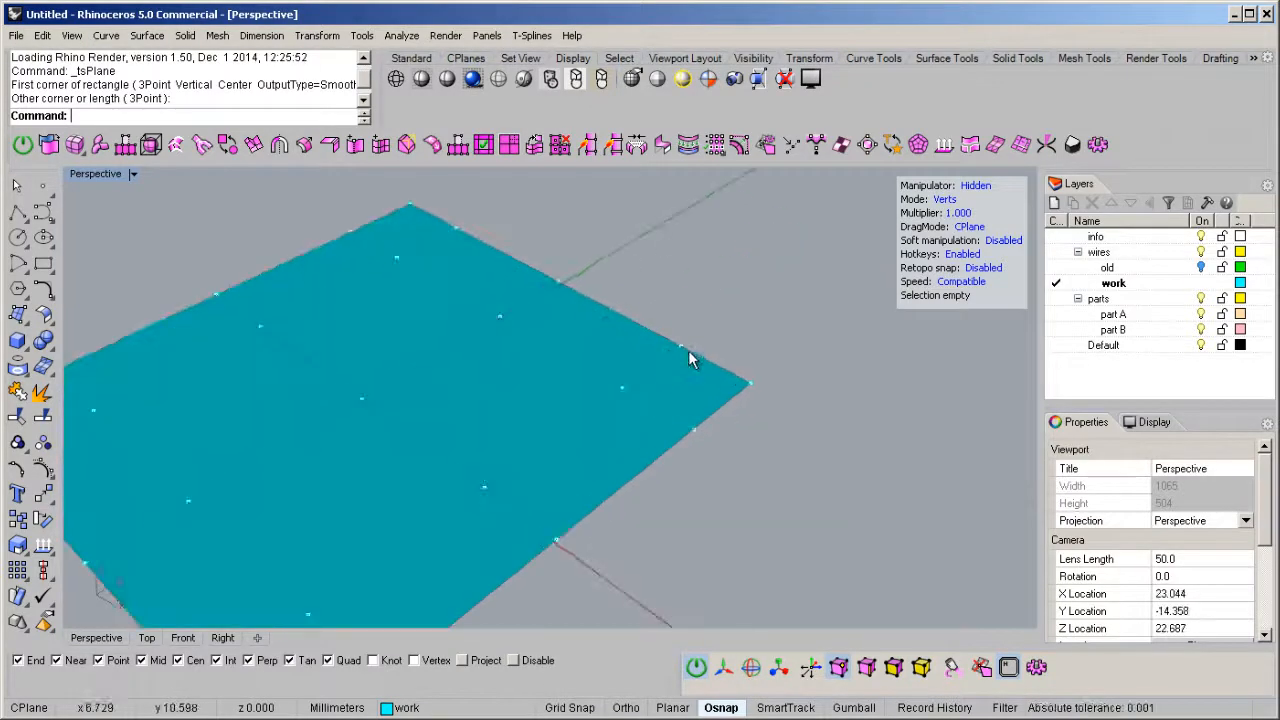
{"action": "scroll", "coordinate": [672, 420], "scroll_direction": "down", "scroll_amount": 5}
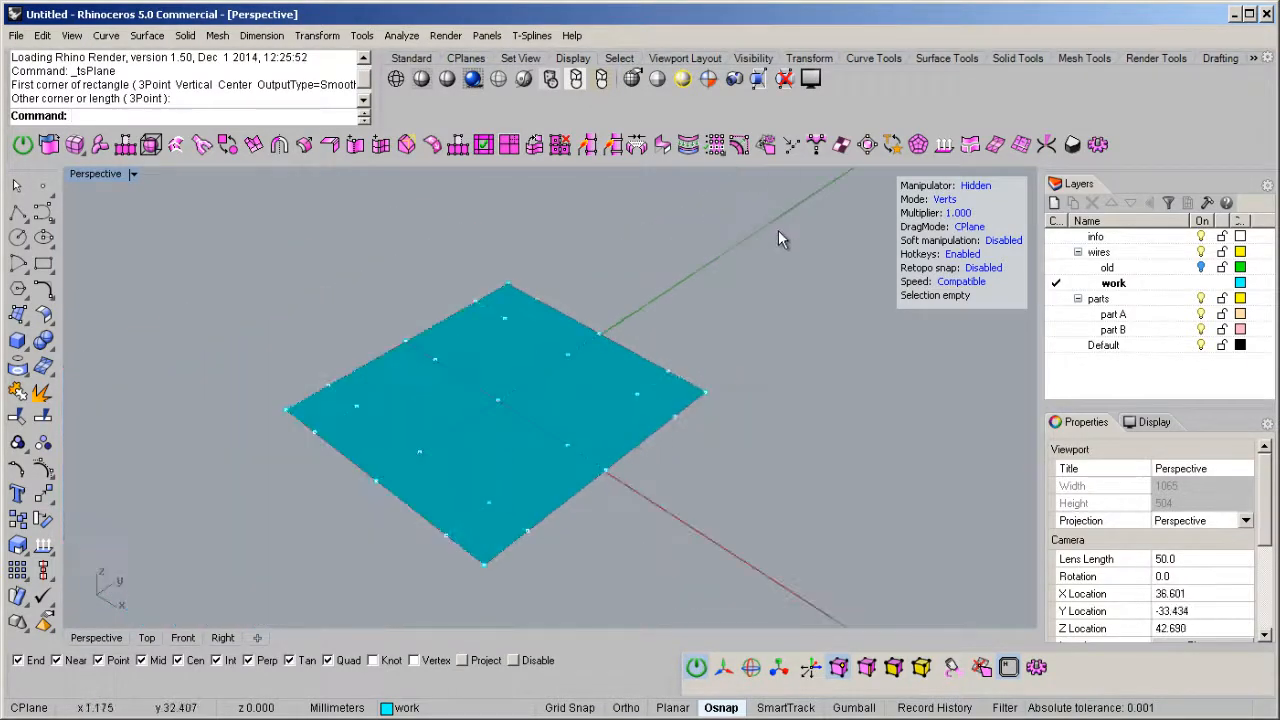
Step: Select all the plane's vertices, remove its creases and return to vertex mode
{"action": "left_click_drag", "start_coordinate": [253, 613], "coordinate": [196, 633]}
{"action": "right_click_drag", "start_coordinate": [415, 340], "coordinate": [508, 358]}
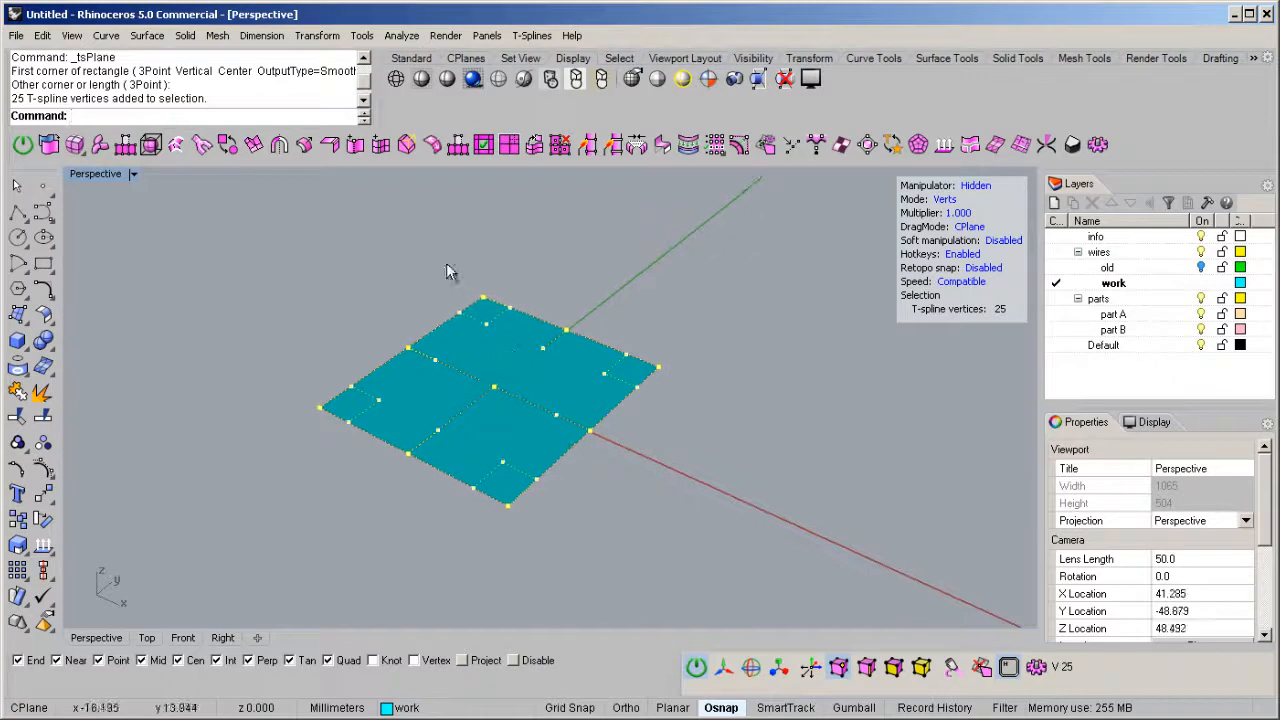
{"action": "right_click", "coordinate": [332, 150]}
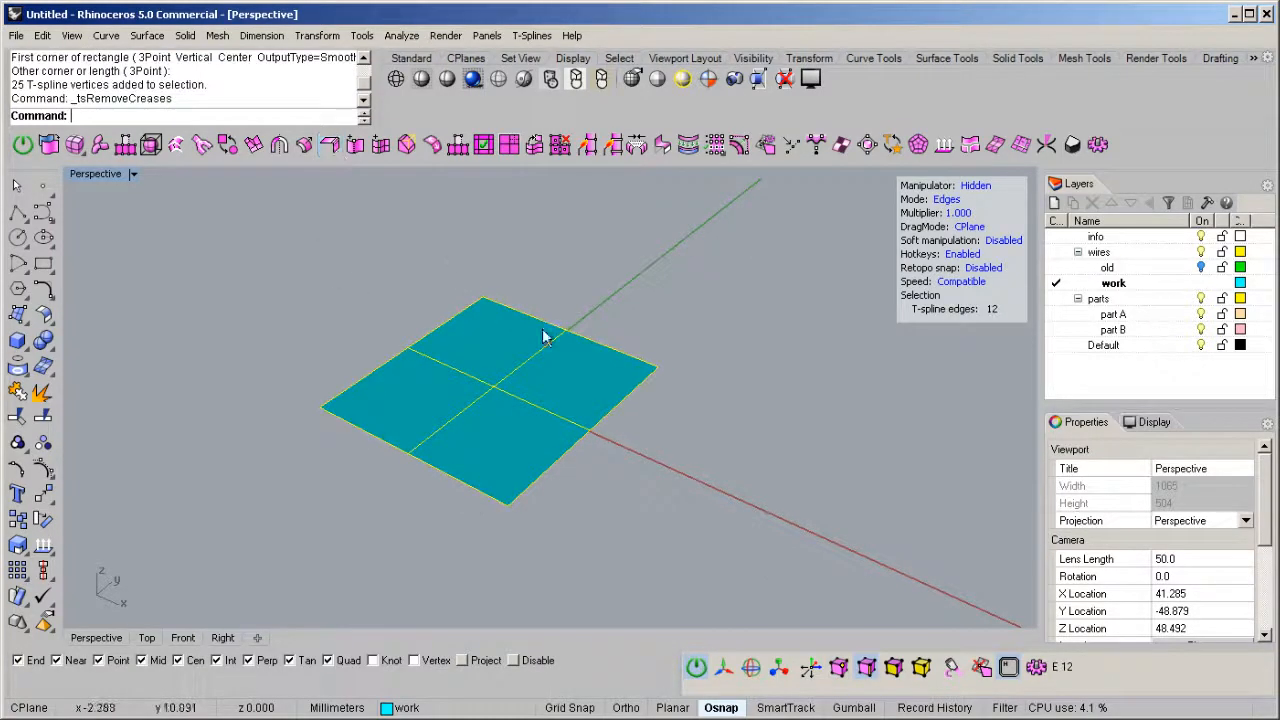
{"action": "right_click_drag", "start_coordinate": [552, 324], "coordinate": [516, 350]}
{"action": "key", "text": "a"}
Step: Select the three vertices along one edge of the plane and view them from several angles
{"action": "right_click_drag", "start_coordinate": [565, 428], "coordinate": [348, 269]}
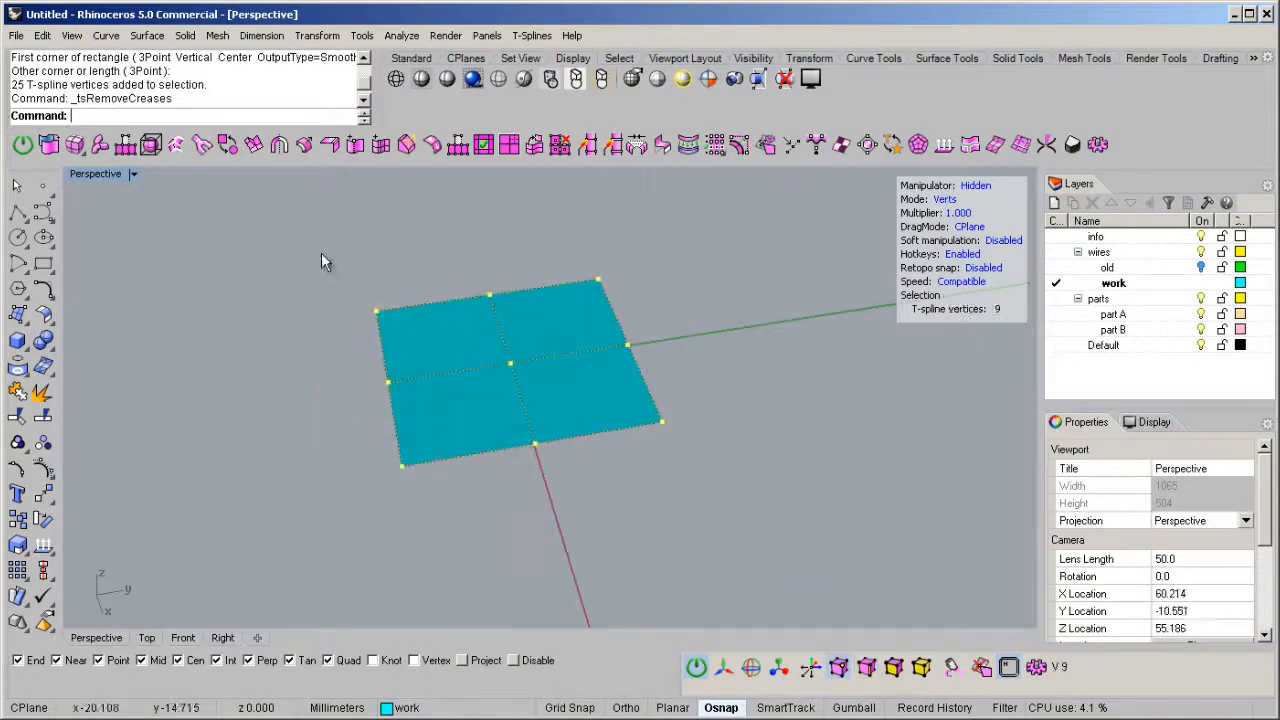
{"action": "left_click_drag", "start_coordinate": [432, 535], "coordinate": [433, 535]}
{"action": "mouse_move", "coordinate": [408, 480]}
{"action": "right_mouse_down"}
{"action": "mouse_move", "coordinate": [463, 437]}
{"action": "mouse_move", "coordinate": [483, 480]}
{"action": "mouse_move", "coordinate": [411, 490]}
{"action": "right_mouse_up"}
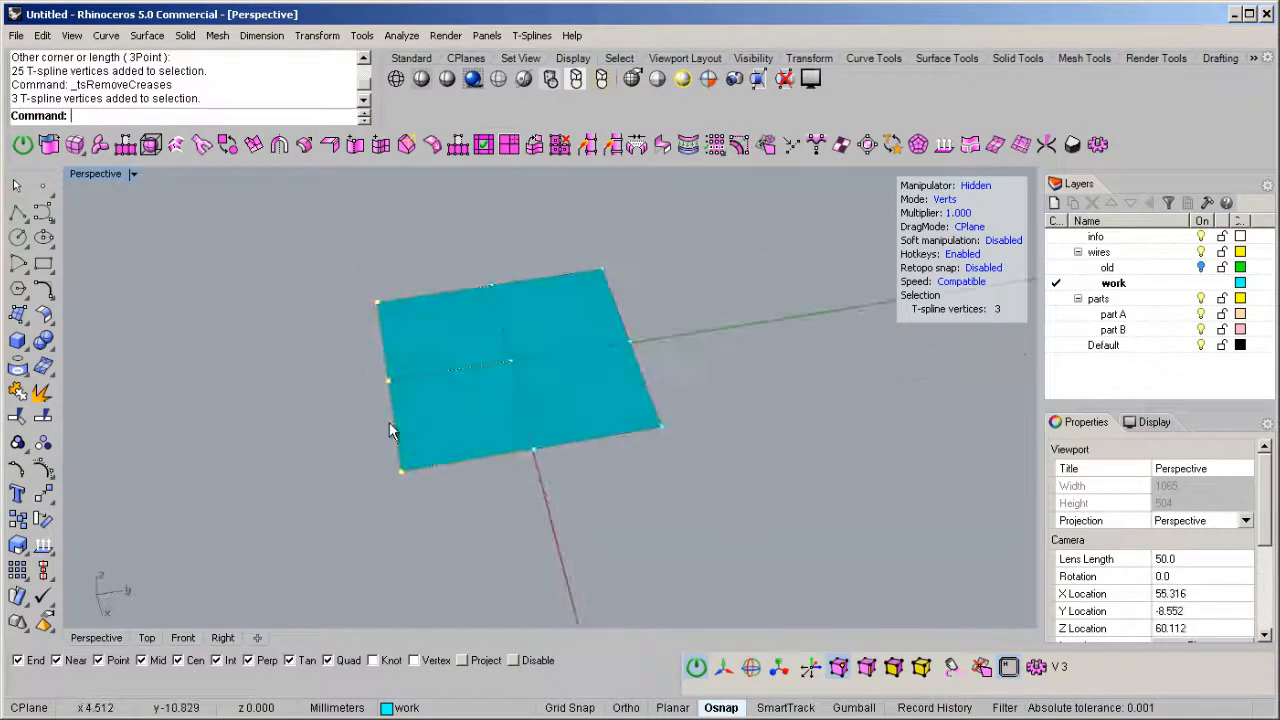
{"action": "right_click_drag", "start_coordinate": [510, 398], "coordinate": [673, 374]}
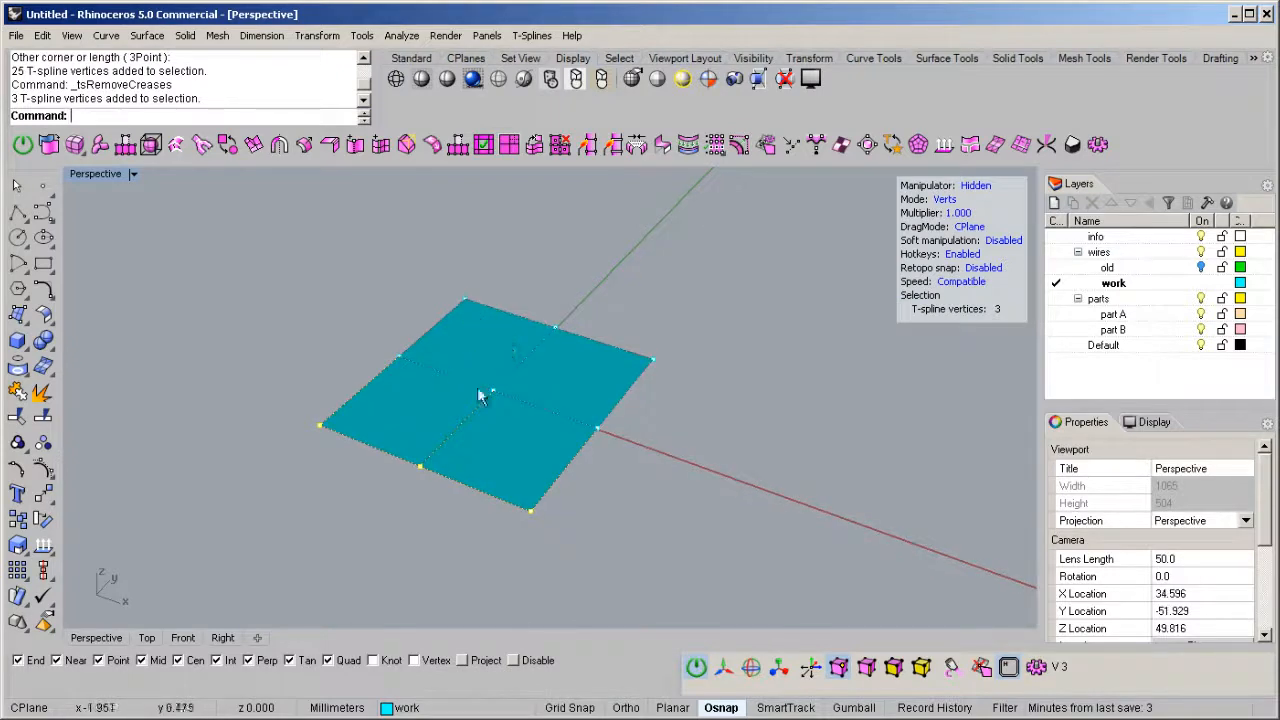
{"action": "right_click_drag", "start_coordinate": [585, 392], "coordinate": [586, 447]}
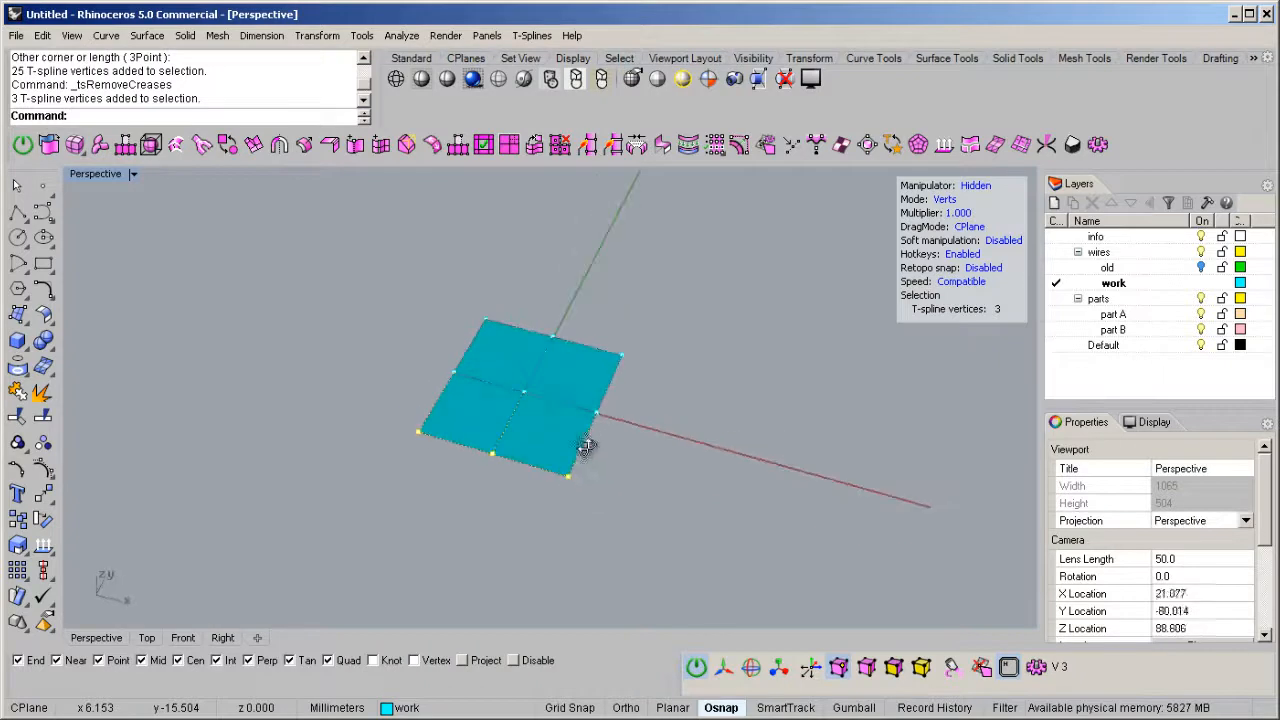
Step: Using the translate manipulator, raise the three vertices of the plane's middle row straight up along Z
{"action": "left_click", "coordinate": [547, 400]}
{"action": "mouse_move", "coordinate": [545, 405]}
{"action": "right_mouse_down"}
{"action": "mouse_move", "coordinate": [540, 363]}
{"action": "mouse_move", "coordinate": [450, 362]}
{"action": "mouse_move", "coordinate": [486, 363]}
{"action": "mouse_move", "coordinate": [491, 349]}
{"action": "mouse_move", "coordinate": [533, 422]}
{"action": "right_mouse_up"}
{"action": "key", "text": "r"}
{"action": "left_click_drag", "start_coordinate": [527, 382], "coordinate": [828, 388]}
{"action": "right_click_drag", "start_coordinate": [828, 388], "coordinate": [555, 337]}
{"action": "key", "text": "a"}
{"action": "left_click_drag", "start_coordinate": [463, 280], "coordinate": [570, 475]}
{"action": "right_click_drag", "start_coordinate": [570, 475], "coordinate": [530, 446]}
{"action": "left_click_drag", "start_coordinate": [519, 323], "coordinate": [519, 270]}
{"action": "right_click_drag", "start_coordinate": [519, 270], "coordinate": [438, 285]}
Step: Select the three vertices of the crossing middle row and raise them along Z to form a domed surface
{"action": "left_click_drag", "start_coordinate": [571, 475], "coordinate": [570, 474]}
{"action": "right_click_drag", "start_coordinate": [570, 474], "coordinate": [564, 404]}
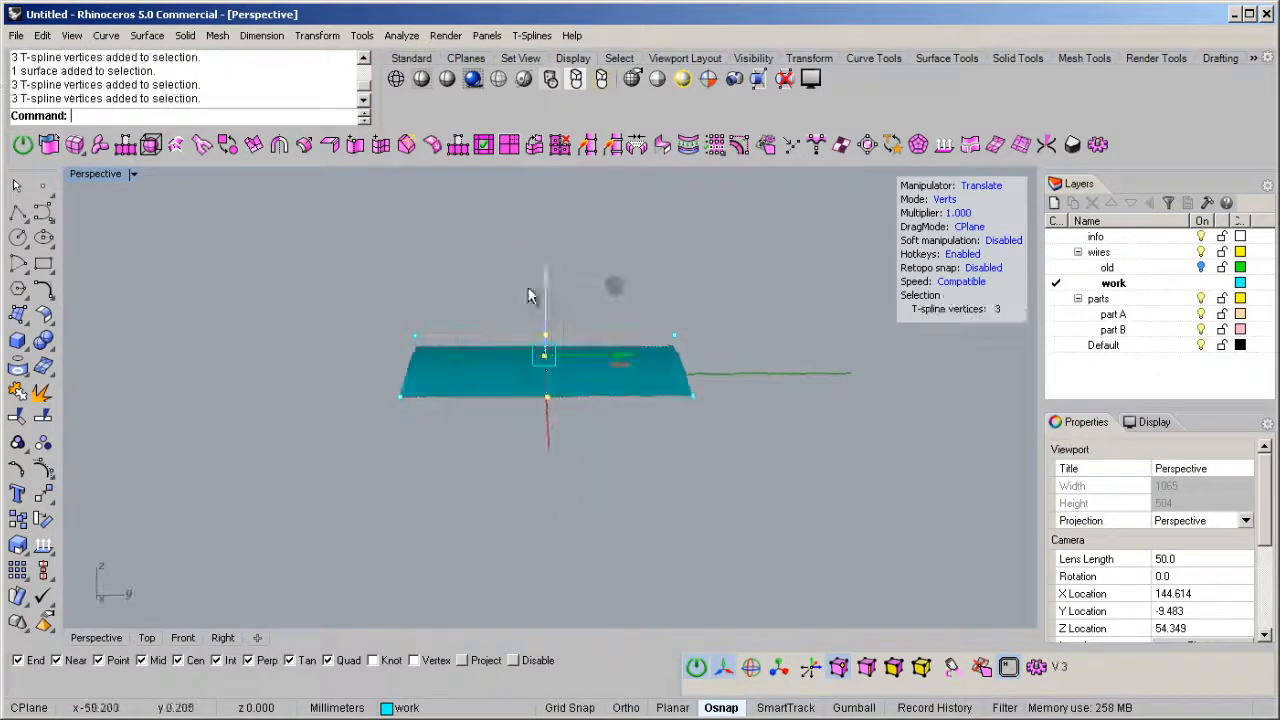
{"action": "left_click_drag", "start_coordinate": [551, 283], "coordinate": [549, 241]}
{"action": "right_click_drag", "start_coordinate": [549, 241], "coordinate": [630, 405]}
{"action": "scroll", "coordinate": [560, 420], "scroll_direction": "up", "scroll_amount": 4}
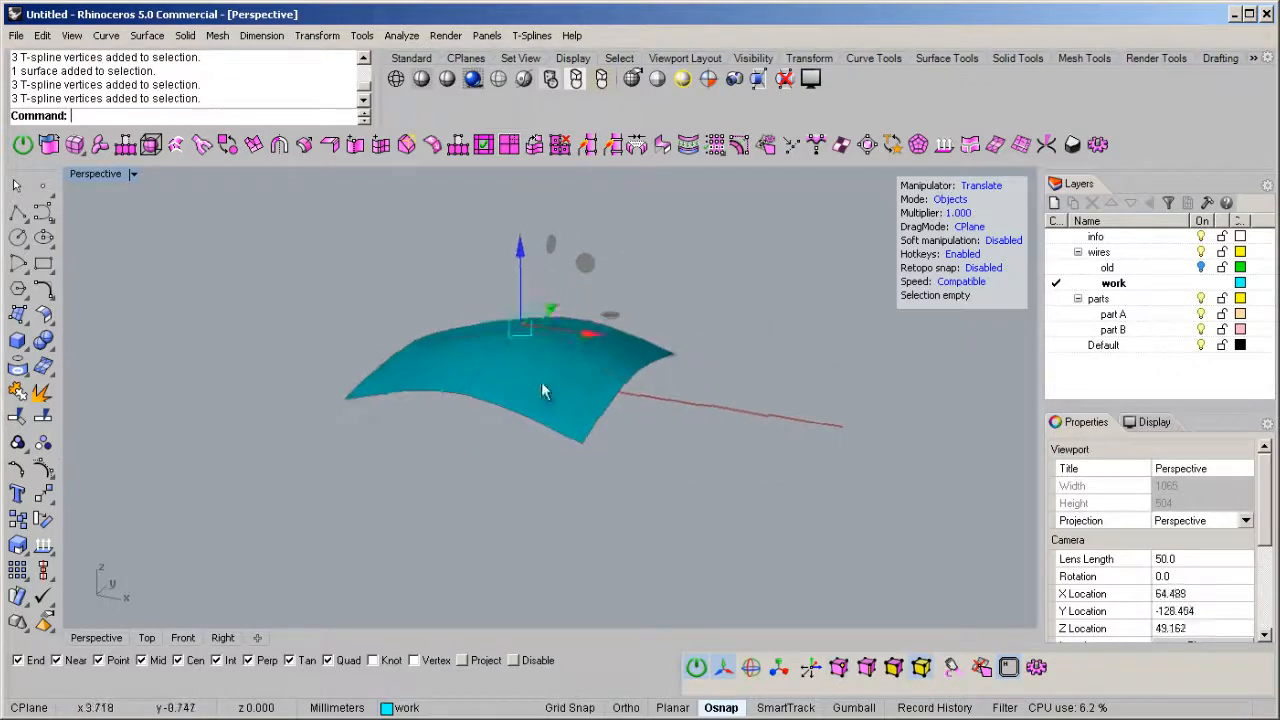
Step: Preview the Thicken operation on the domed surface at different thicknesses, both above and below it, without applying it
{"action": "left_click", "coordinate": [540, 416]}
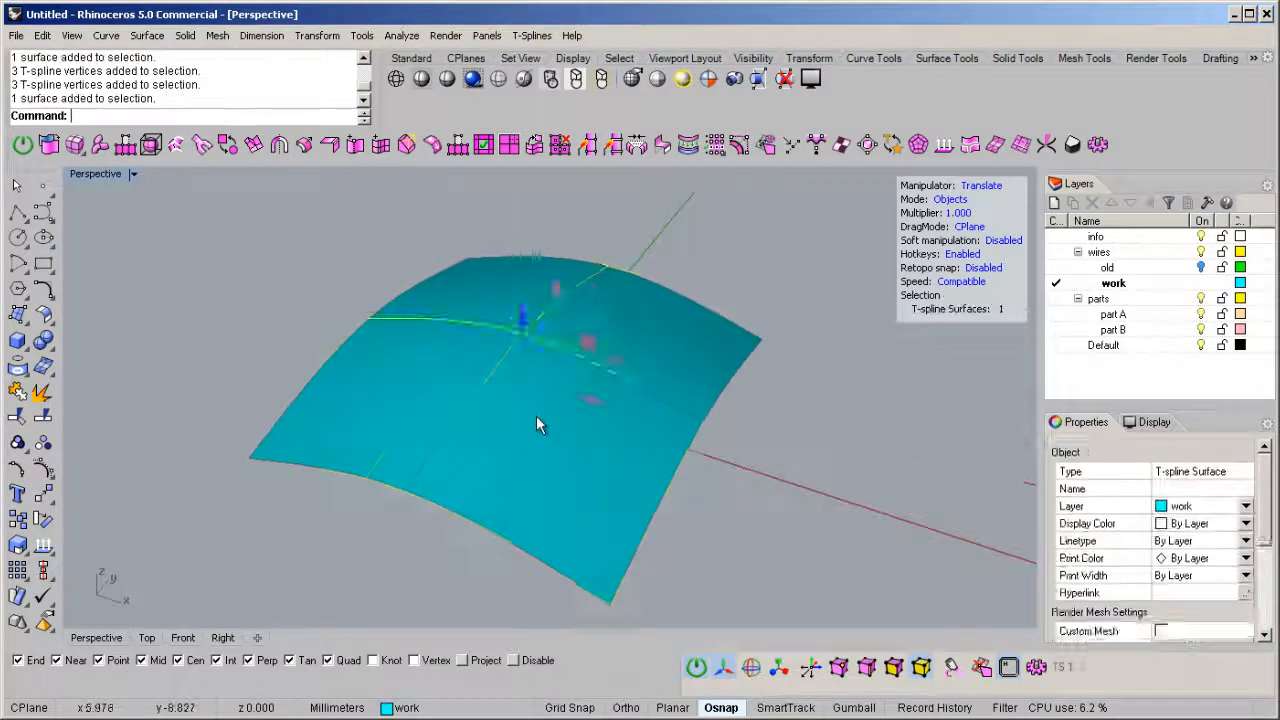
{"action": "scroll", "coordinate": [516, 345], "scroll_direction": "down", "scroll_amount": 3}
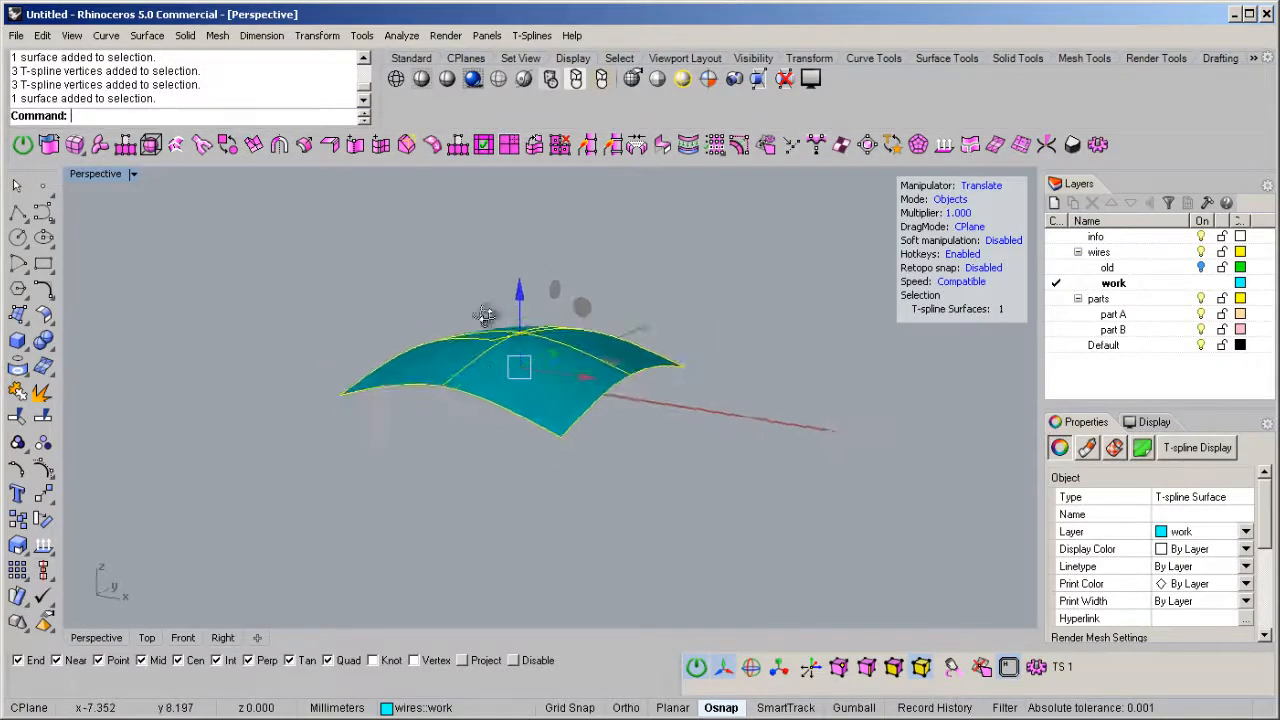
{"action": "left_click", "coordinate": [305, 147]}
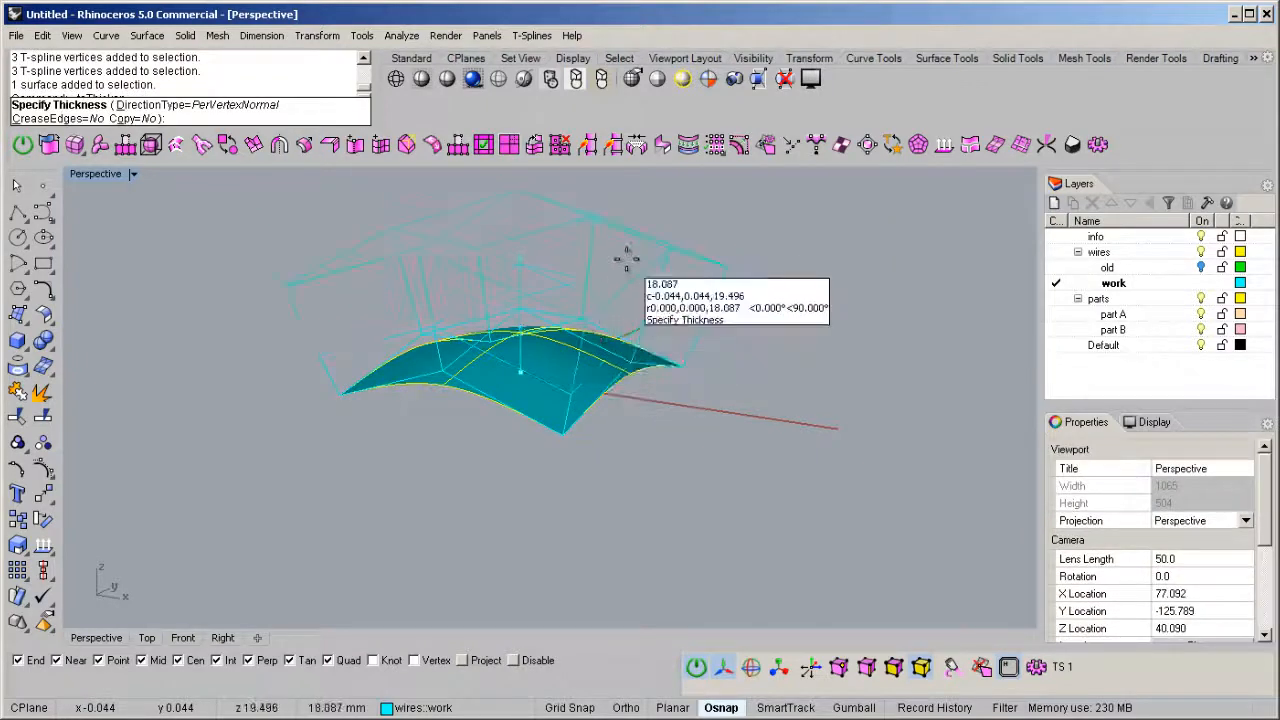
{"action": "scroll", "coordinate": [614, 364], "scroll_direction": "down", "scroll_amount": 4}
{"action": "mouse_move", "coordinate": [614, 364]}
{"action": "right_mouse_down"}
{"action": "mouse_move", "coordinate": [588, 334]}
{"action": "mouse_move", "coordinate": [591, 358]}
{"action": "right_mouse_up"}
{"action": "scroll", "coordinate": [592, 295], "scroll_direction": "up", "scroll_amount": 5}
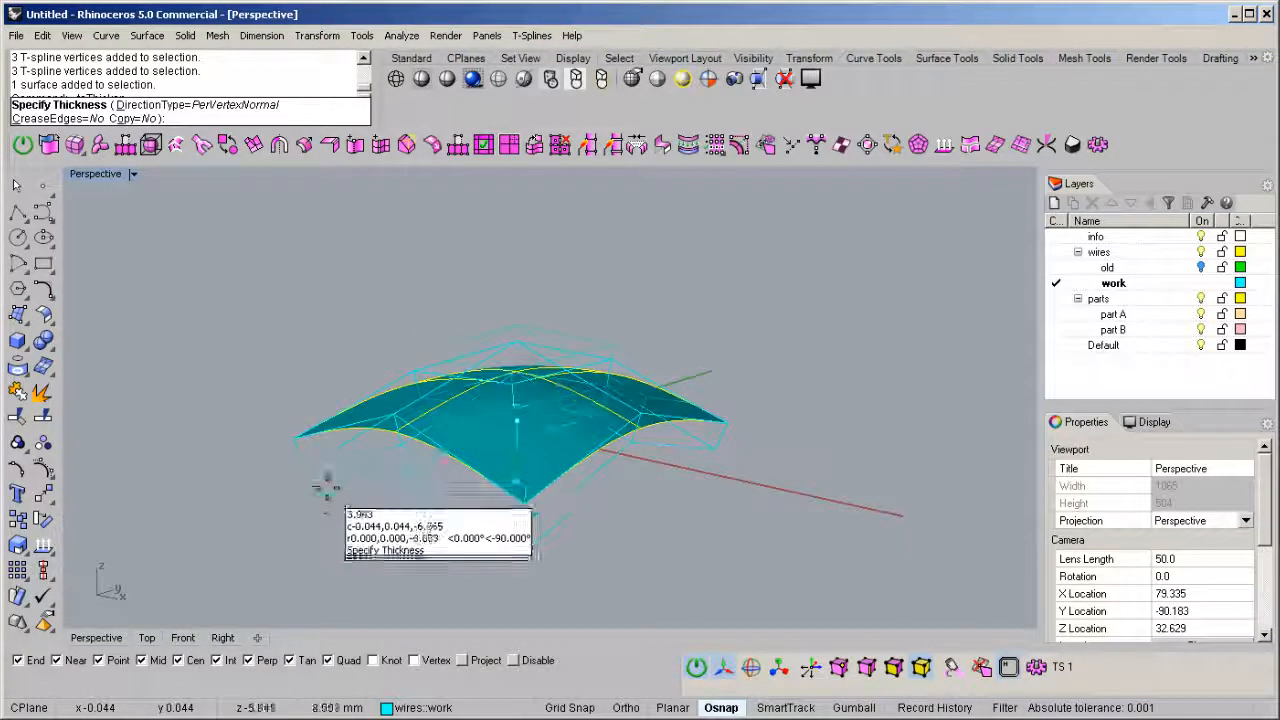
{"action": "scroll", "coordinate": [517, 420], "scroll_direction": "up", "scroll_amount": 4}
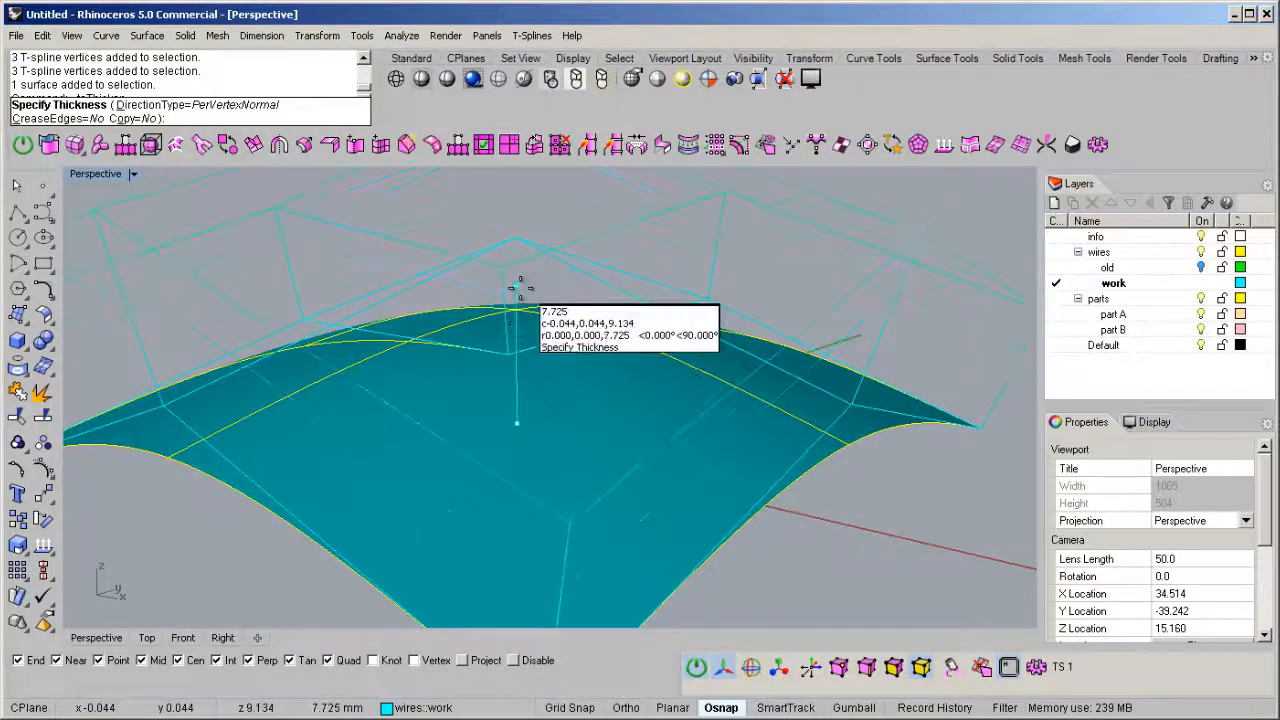
{"action": "scroll", "coordinate": [525, 255], "scroll_direction": "down", "scroll_amount": 4}
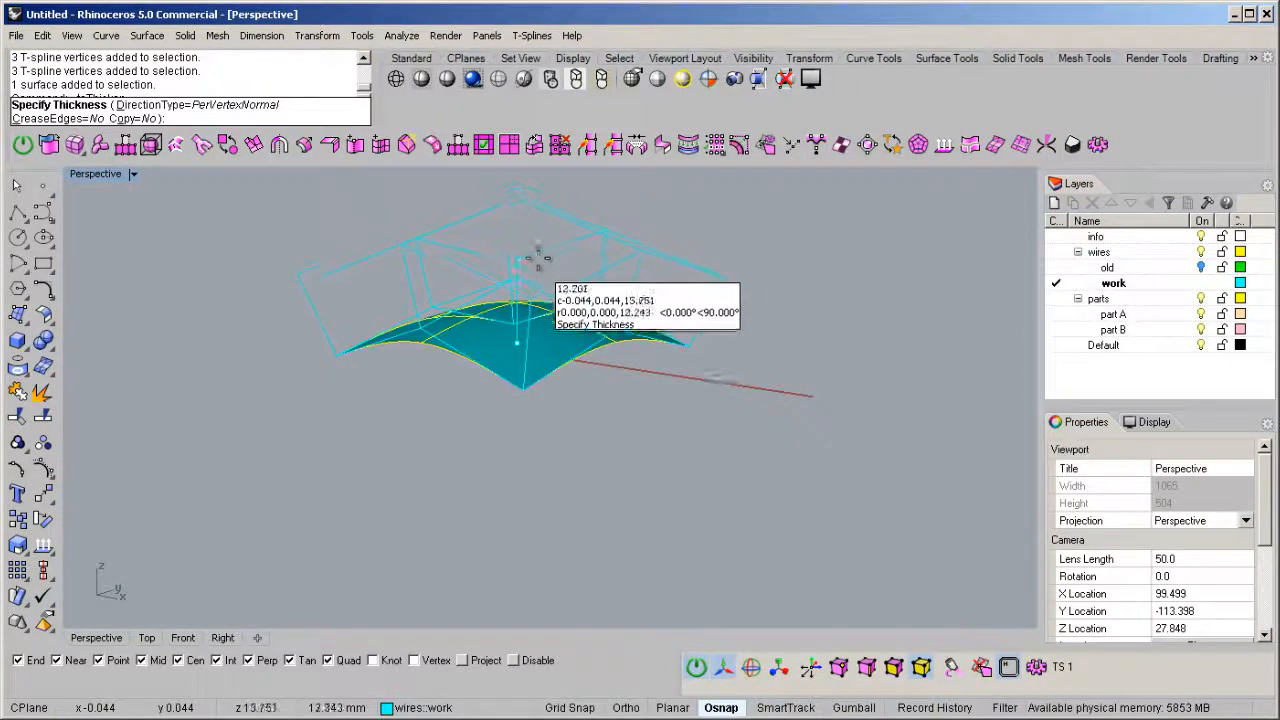
{"action": "scroll", "coordinate": [534, 252], "scroll_direction": "up", "scroll_amount": 4}
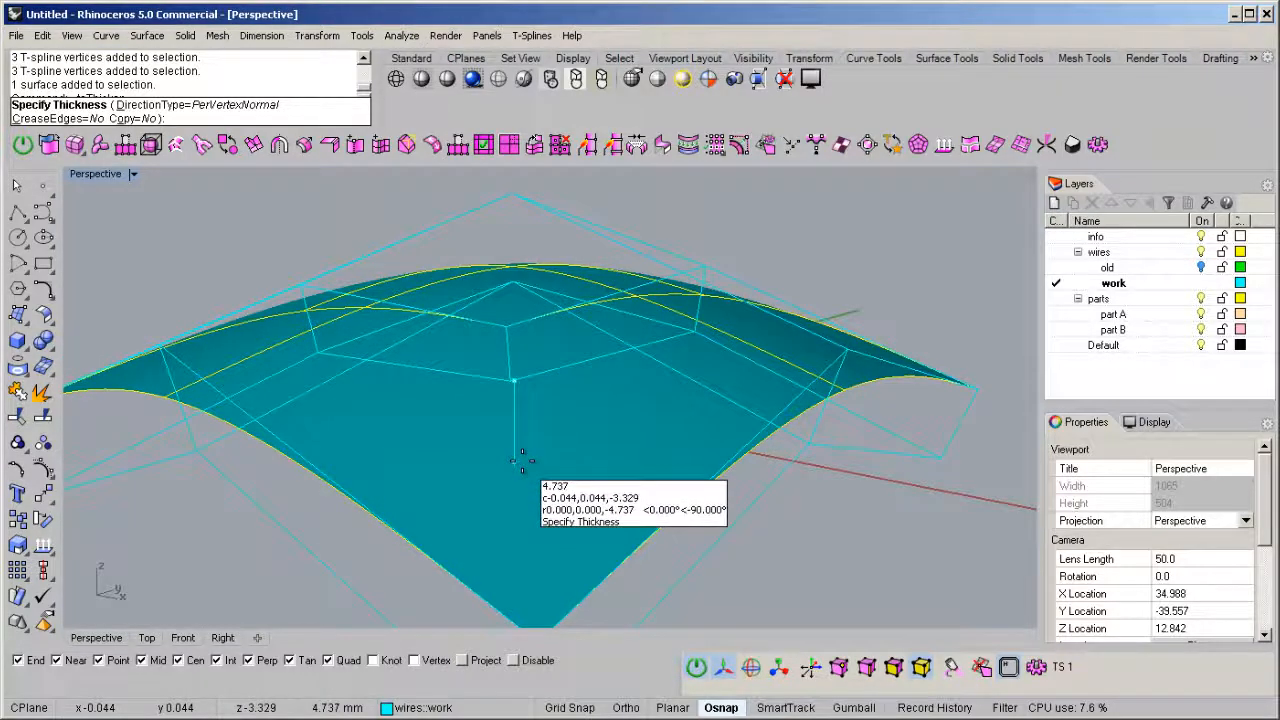
{"action": "scroll", "coordinate": [522, 460], "scroll_direction": "down", "scroll_amount": 4}
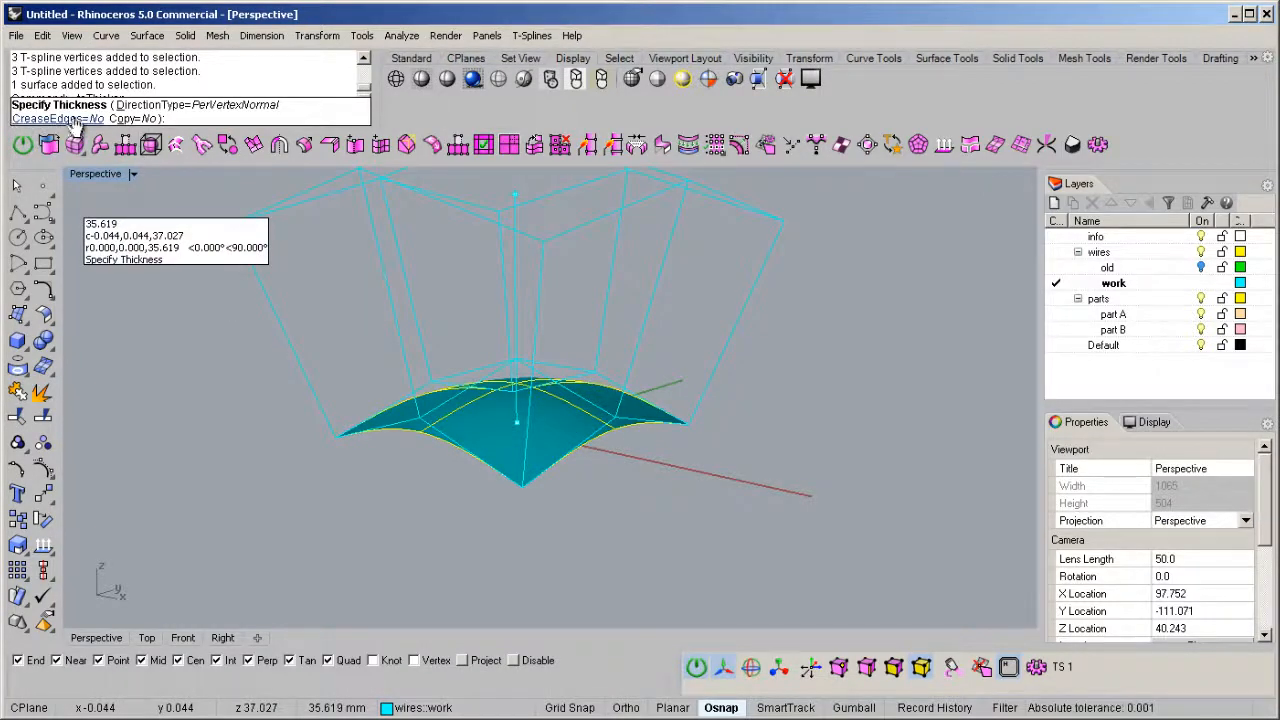
{"action": "right_click_drag", "start_coordinate": [506, 380], "coordinate": [519, 452]}
{"action": "key", "text": "Escape"}
Step: Copy the domed surface and place the copy beside the original along the X axis
{"action": "left_click_drag", "start_coordinate": [595, 437], "coordinate": [881, 448]}
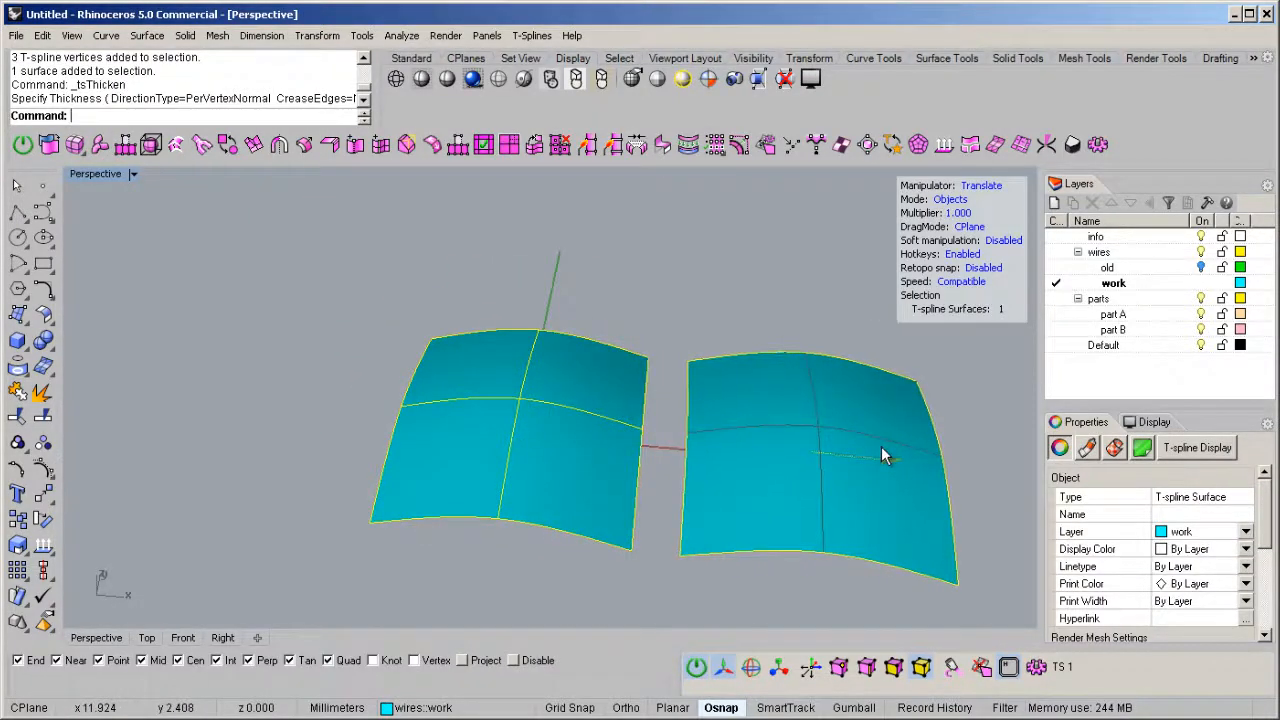
{"action": "key", "text": "ctrl+z"}
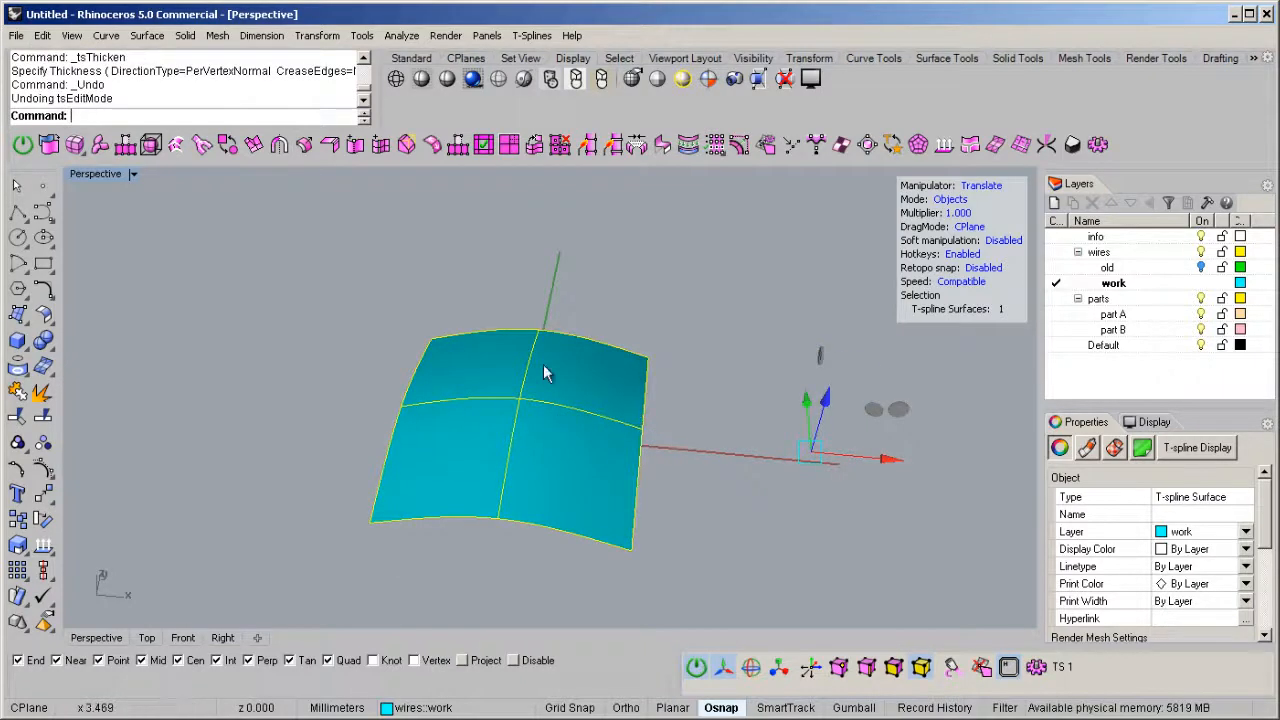
{"action": "left_click", "coordinate": [314, 36]}
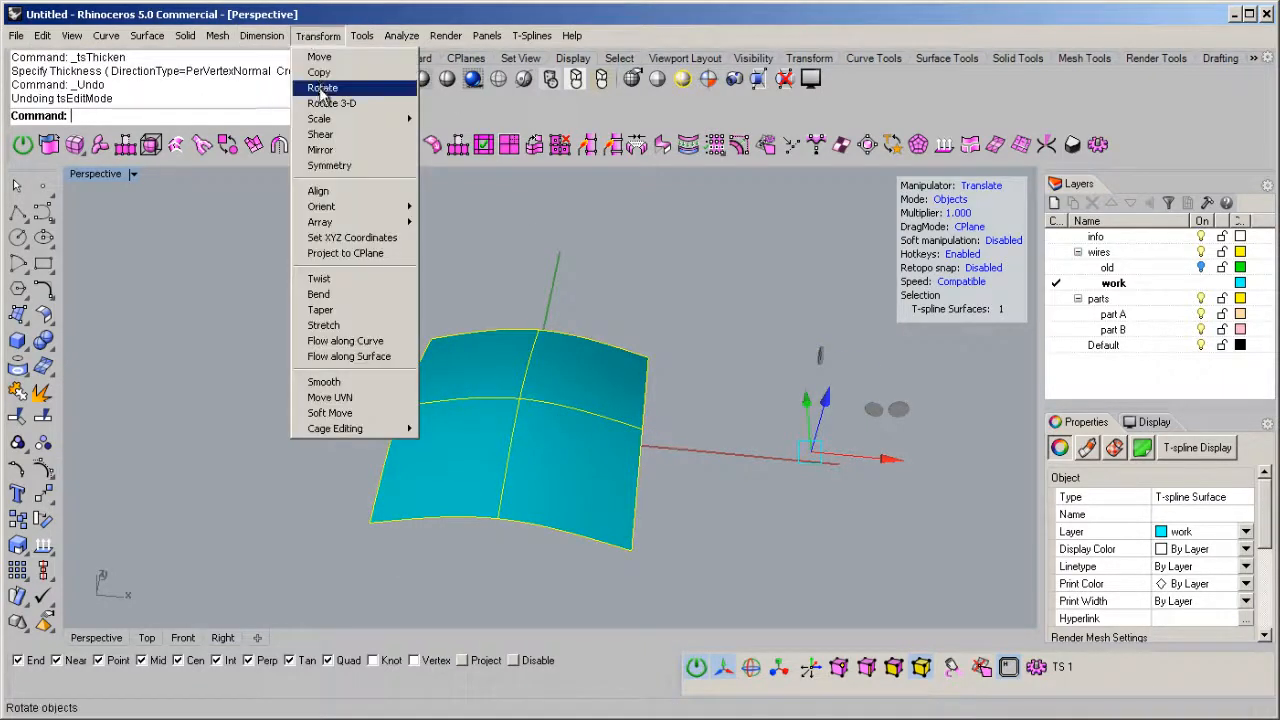
{"action": "left_click", "coordinate": [320, 77]}
{"action": "scroll", "coordinate": [451, 288], "scroll_direction": "down", "scroll_amount": 6}
{"action": "right_click_drag", "start_coordinate": [452, 310], "coordinate": [463, 441]}
{"action": "left_click", "coordinate": [436, 505]}
{"action": "key", "text": "shift"}
{"action": "left_click", "coordinate": [597, 512]}
{"action": "right_click", "coordinate": [600, 505]}
{"action": "right_click_drag", "start_coordinate": [609, 471], "coordinate": [568, 348]}
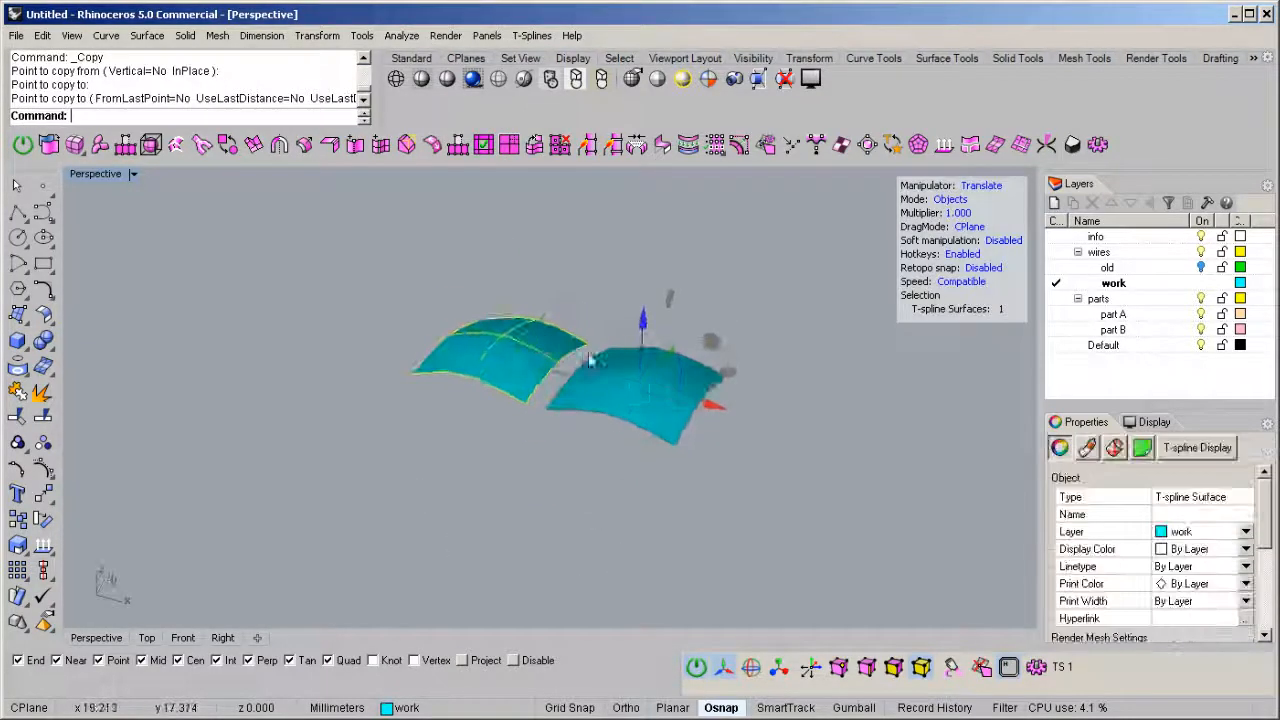
Step: Thicken the original domed surface with DirectionType=PerVertexNormal and CreaseEdges=No
{"action": "scroll", "coordinate": [568, 348], "scroll_direction": "up", "scroll_amount": 6}
{"action": "right_click_drag", "start_coordinate": [487, 377], "coordinate": [486, 399]}
{"action": "left_click", "coordinate": [505, 286]}
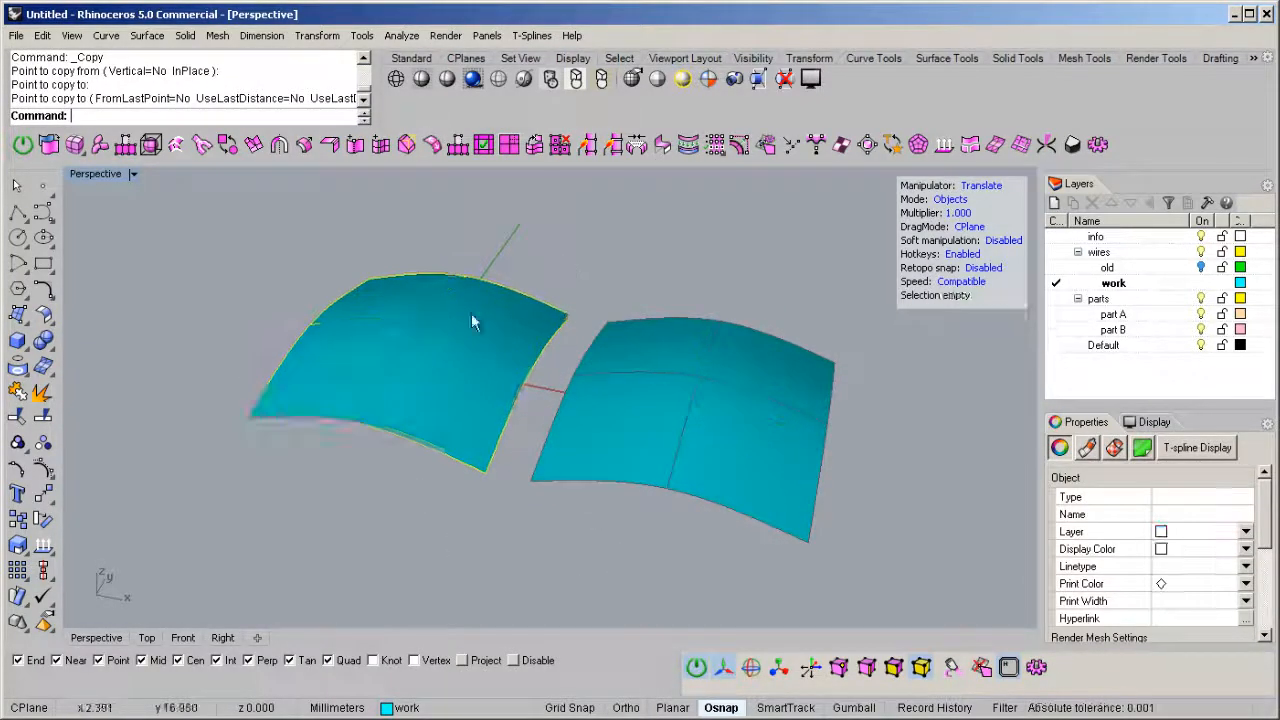
{"action": "left_click", "coordinate": [433, 345]}
{"action": "right_click_drag", "start_coordinate": [433, 347], "coordinate": [481, 357]}
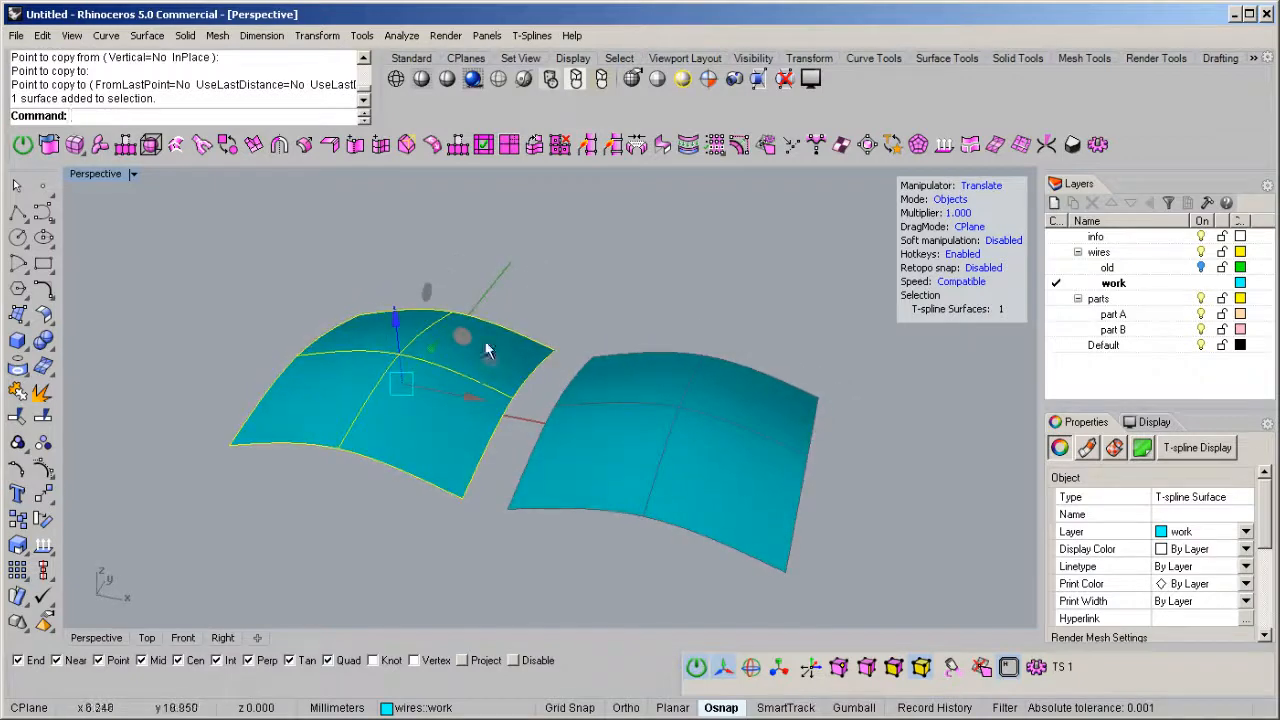
{"action": "left_click", "coordinate": [305, 148]}
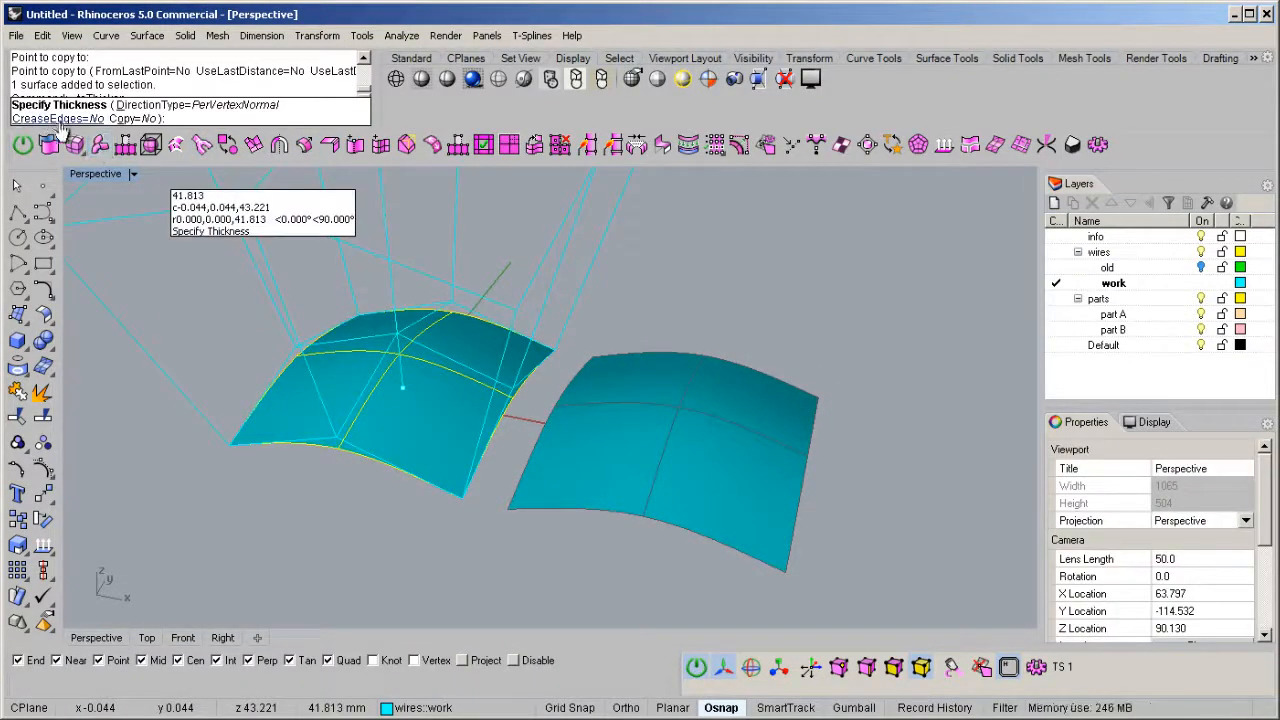
{"action": "left_click", "coordinate": [261, 321]}
{"action": "scroll", "coordinate": [410, 360], "scroll_direction": "down", "scroll_amount": 3}
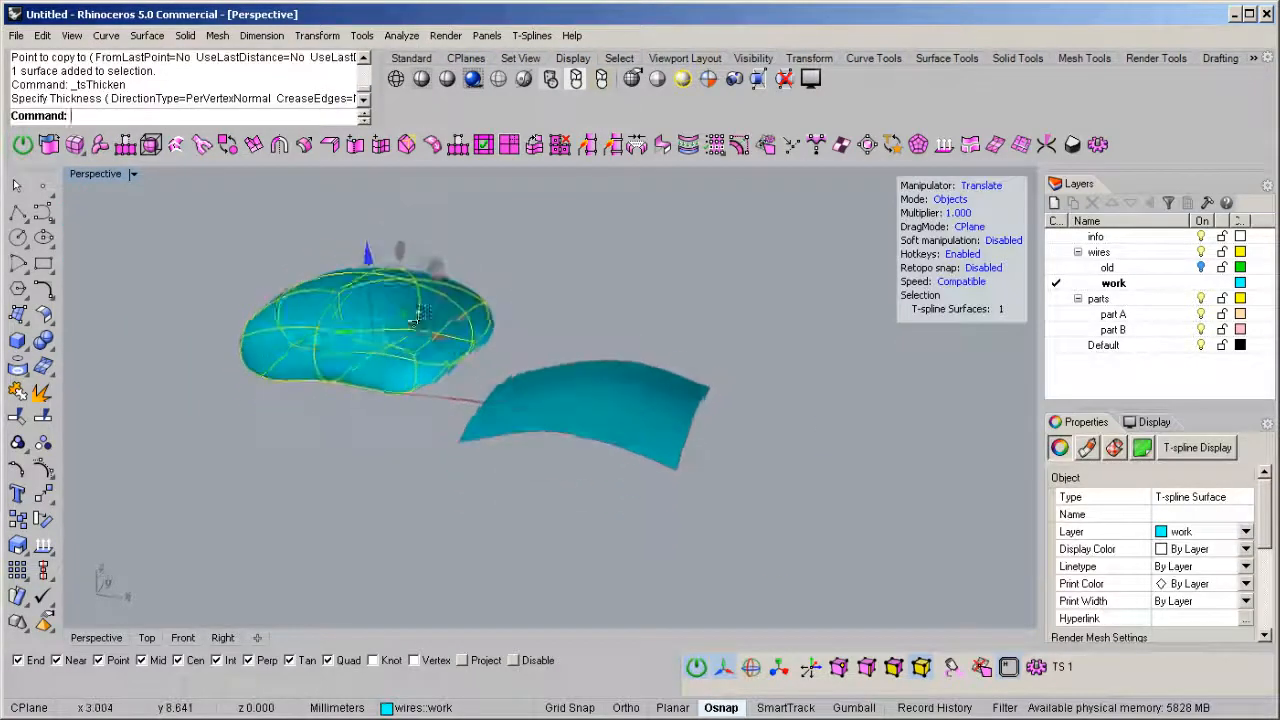
Step: Thicken the copied domed surface with DirectionType=PerVertexNormal and CreaseEdges=Yes
{"action": "left_click", "coordinate": [616, 411]}
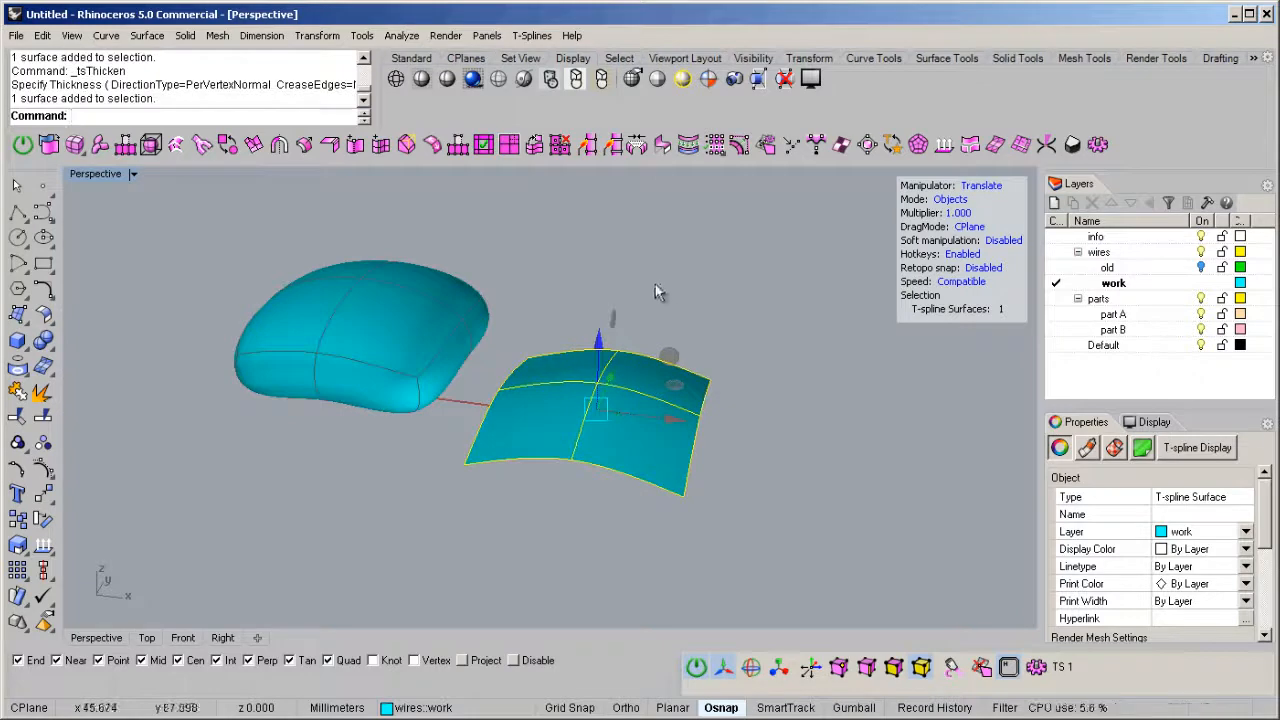
{"action": "left_click", "coordinate": [304, 148]}
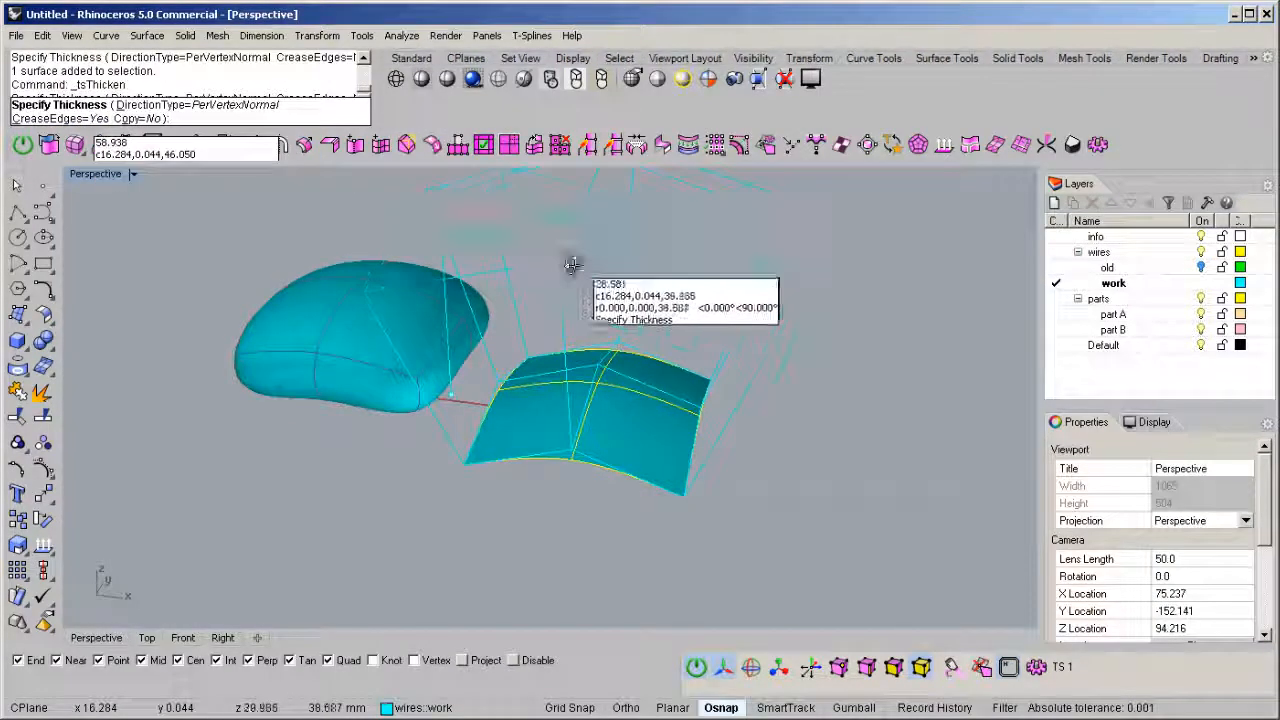
{"action": "right_click_drag", "start_coordinate": [571, 251], "coordinate": [543, 194]}
{"action": "left_click", "coordinate": [630, 321]}
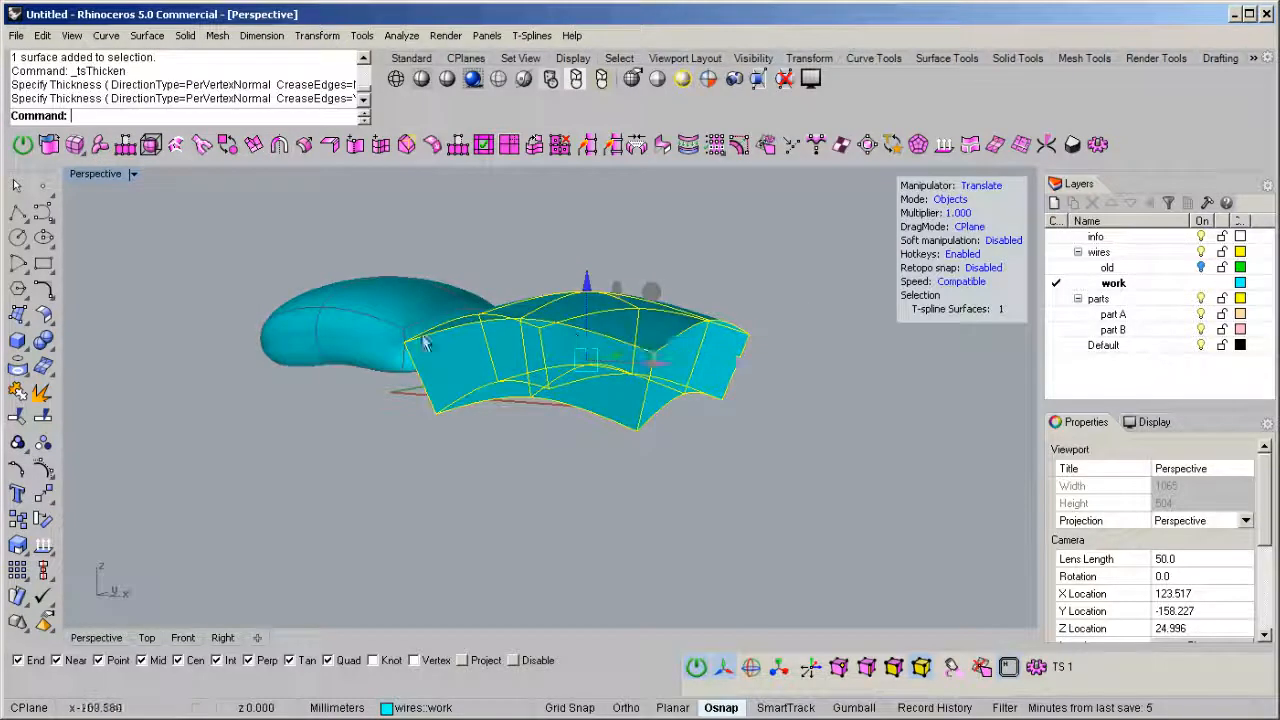
{"action": "right_click_drag", "start_coordinate": [571, 337], "coordinate": [523, 391]}
Step: Select both thickened surfaces, switch them to box display to compare their control meshes, and return them to smooth display
{"action": "left_click", "coordinate": [456, 486]}
{"action": "right_click_drag", "start_coordinate": [456, 486], "coordinate": [724, 354]}
{"action": "left_click", "coordinate": [323, 455]}
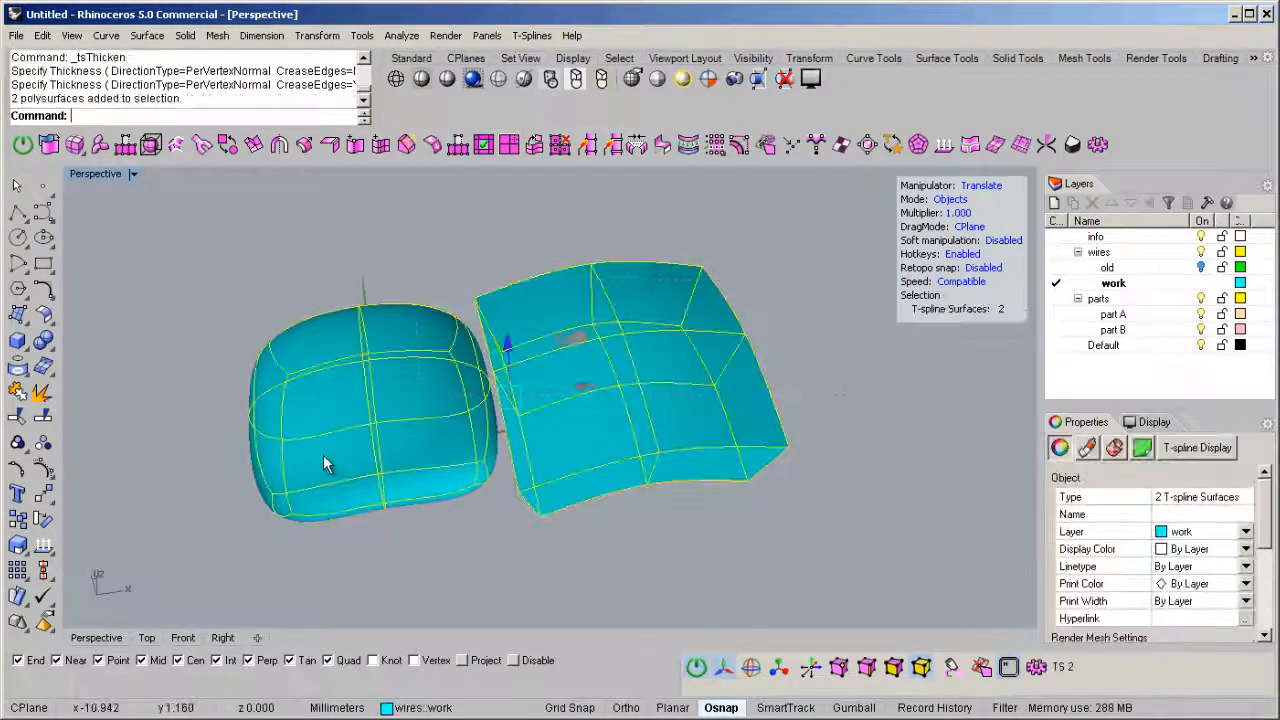
{"action": "right_click_drag", "start_coordinate": [323, 455], "coordinate": [398, 318]}
{"action": "key", "text": "Tab"}
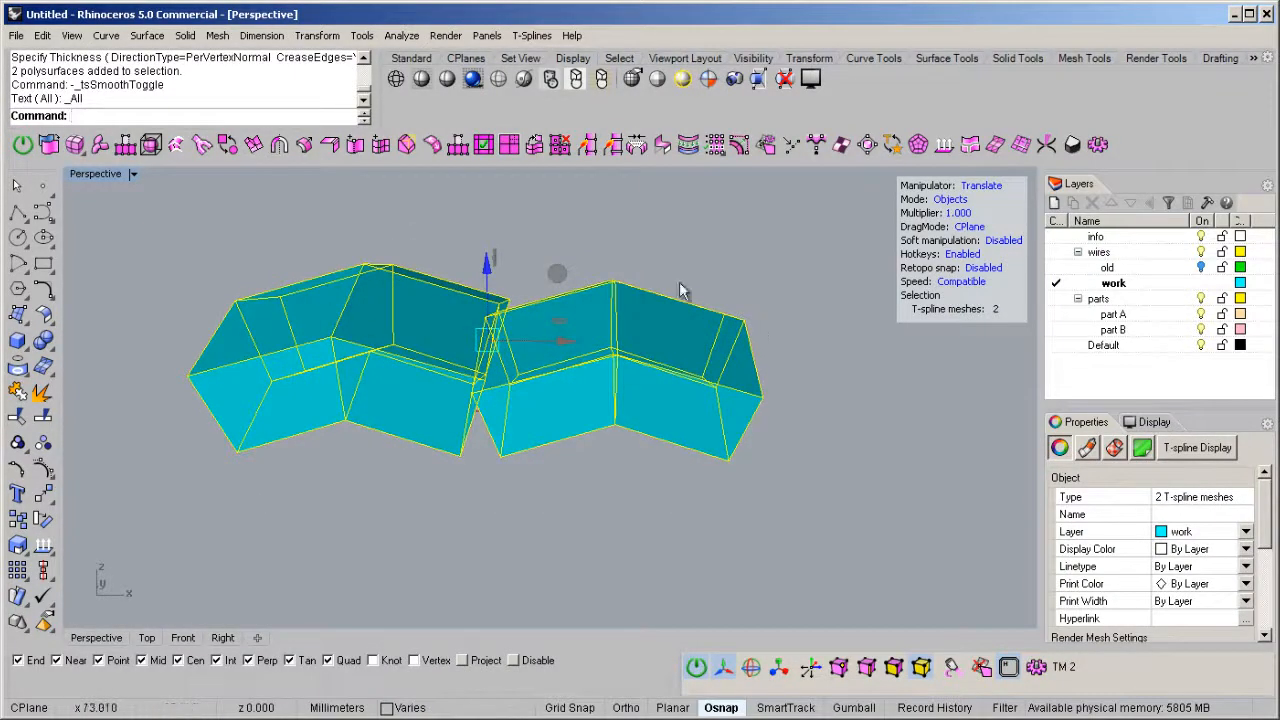
{"action": "right_click_drag", "start_coordinate": [757, 321], "coordinate": [617, 341]}
{"action": "right_click_drag", "start_coordinate": [497, 380], "coordinate": [638, 375]}
{"action": "key", "text": "Tab"}
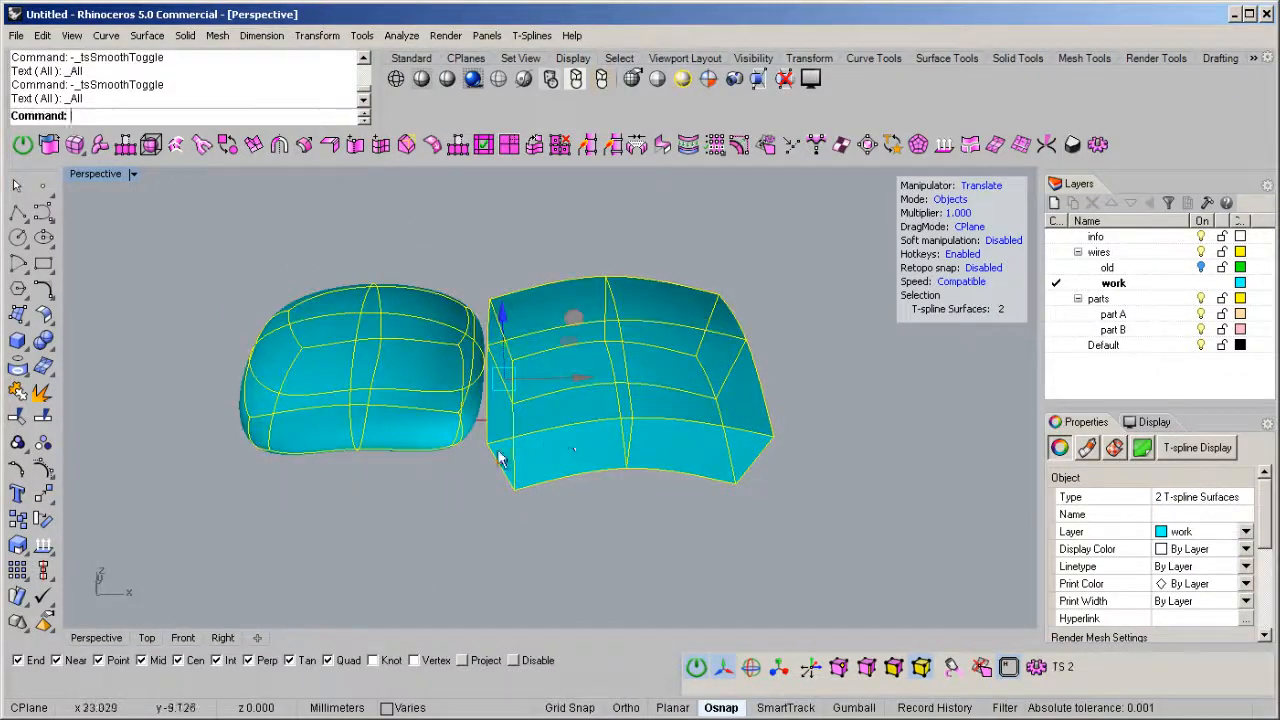
Step: Deselect the two bodies and examine the creased edges and corners of the thickened copy up close
{"action": "scroll", "coordinate": [768, 436], "scroll_direction": "up", "scroll_amount": 7}
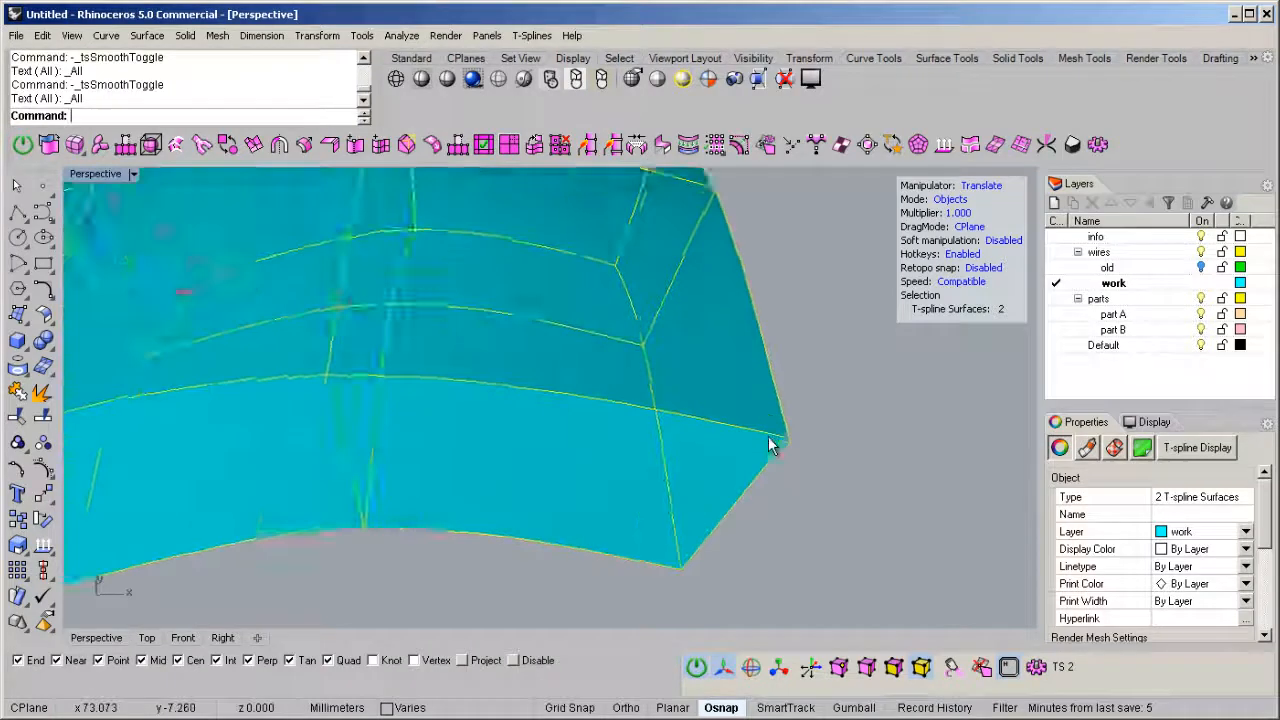
{"action": "scroll", "coordinate": [768, 437], "scroll_direction": "down", "scroll_amount": 9}
{"action": "right_click_drag", "start_coordinate": [769, 438], "coordinate": [597, 447]}
{"action": "key", "text": "Escape"}
{"action": "right_click_drag", "start_coordinate": [519, 436], "coordinate": [630, 410]}
{"action": "scroll", "coordinate": [630, 405], "scroll_direction": "up", "scroll_amount": 6}
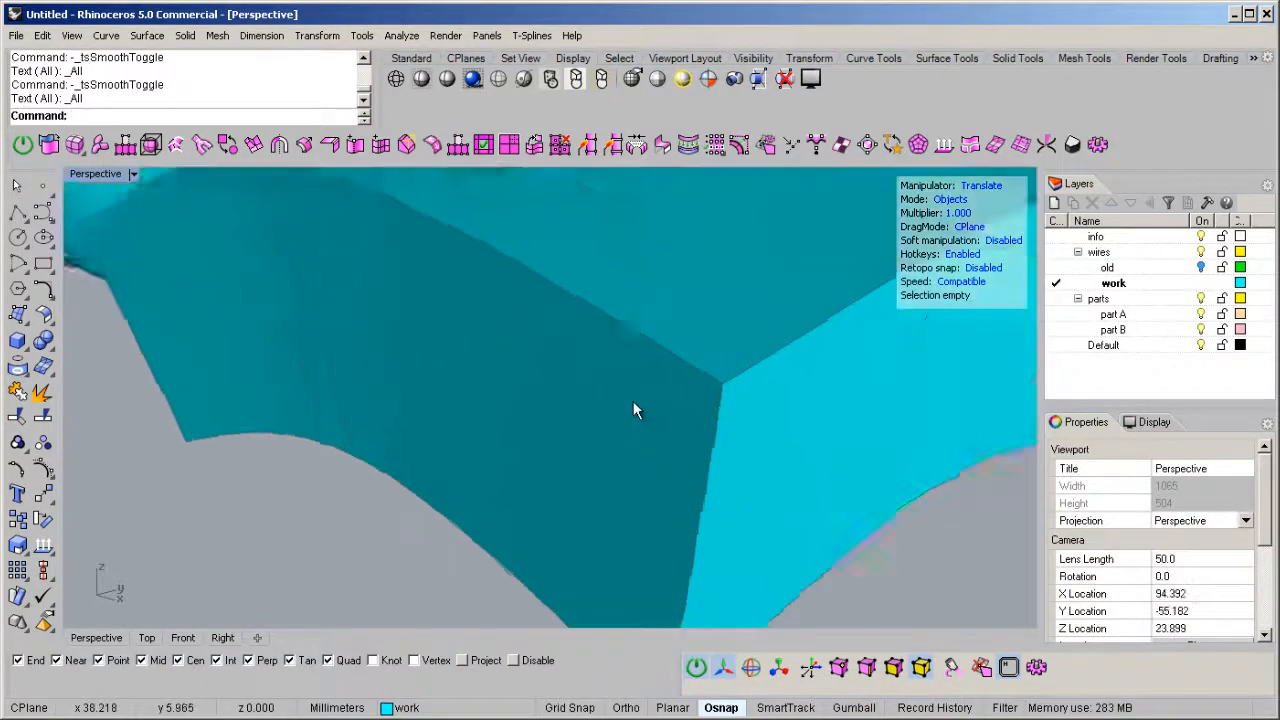
Step: Inspect the creased corner of the thickened copy once more, and delete that creased body
{"action": "scroll", "coordinate": [917, 349], "scroll_direction": "down", "scroll_amount": 6}
{"action": "scroll", "coordinate": [914, 350], "scroll_direction": "up", "scroll_amount": 5}
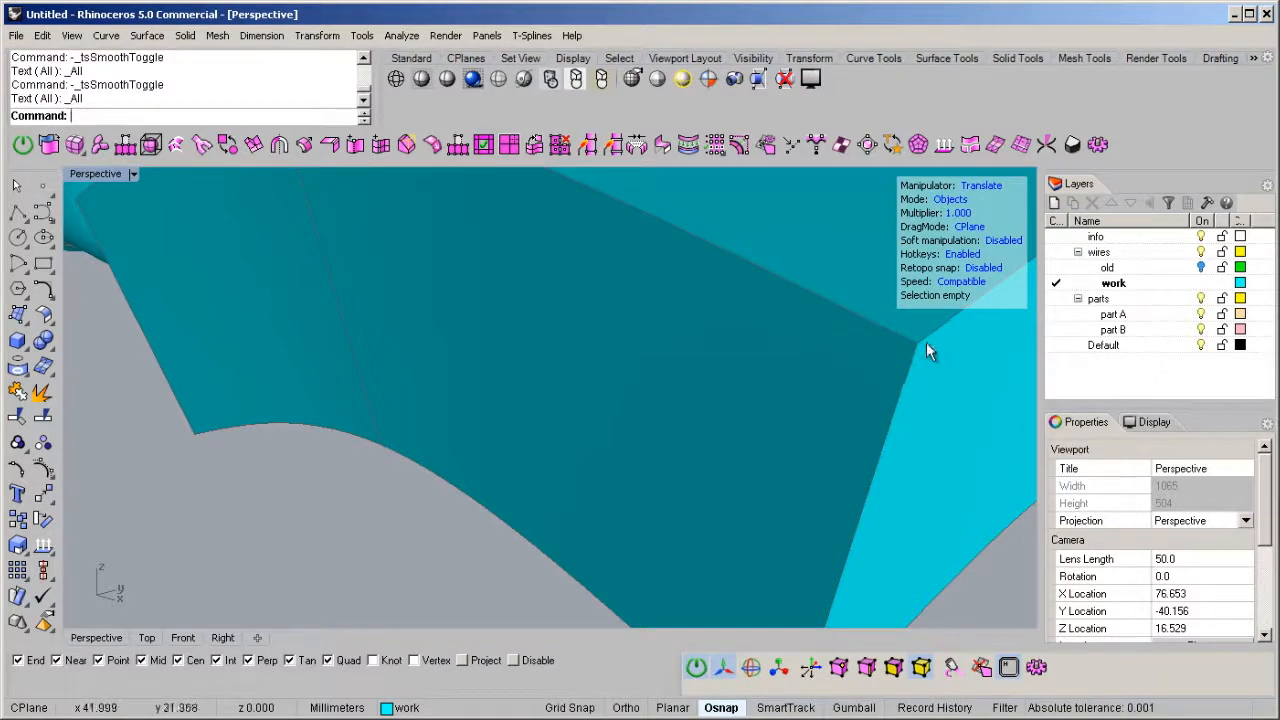
{"action": "scroll", "coordinate": [760, 418], "scroll_direction": "down", "scroll_amount": 5}
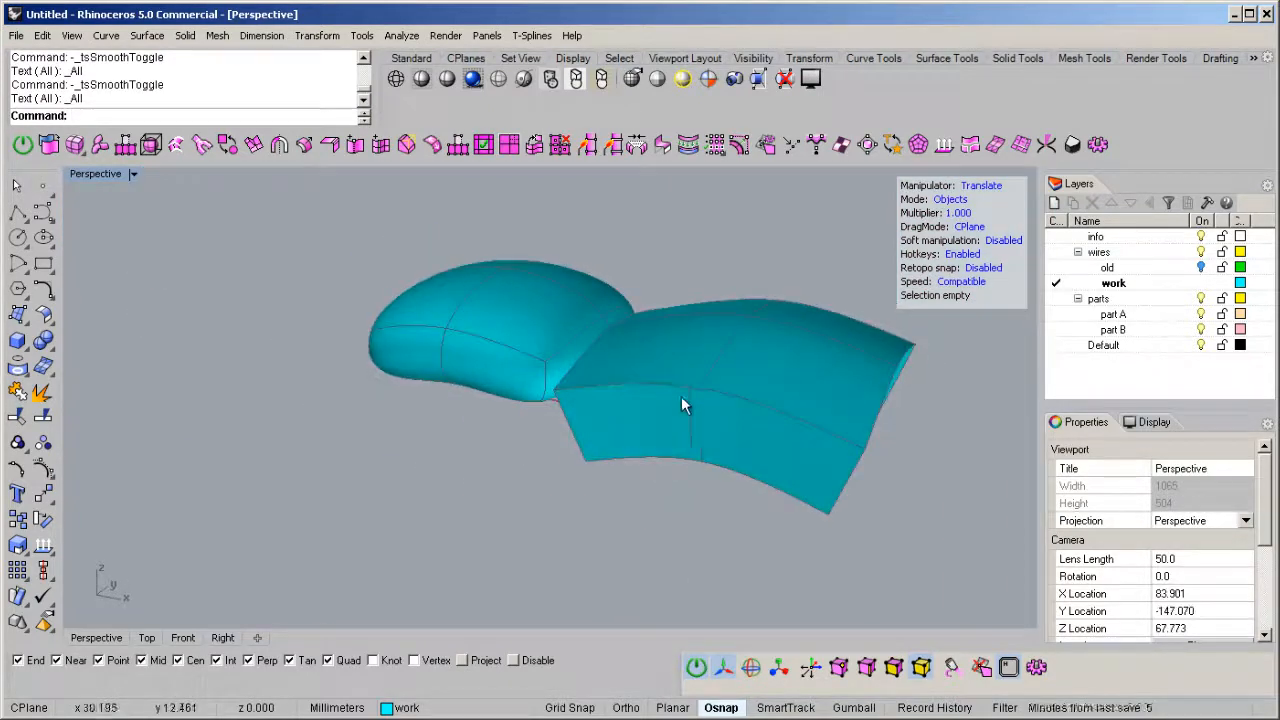
{"action": "right_click_drag", "start_coordinate": [441, 342], "coordinate": [767, 250]}
{"action": "left_click", "coordinate": [687, 402]}
{"action": "key", "text": "Delete"}
Step: Select the remaining uncreased thickened body, switch it to box display and activate face editing
{"action": "left_click", "coordinate": [492, 318]}
{"action": "right_click_drag", "start_coordinate": [634, 371], "coordinate": [486, 300]}
{"action": "scroll", "coordinate": [486, 308], "scroll_direction": "up", "scroll_amount": 5}
{"action": "scroll", "coordinate": [520, 395], "scroll_direction": "down", "scroll_amount": 2}
{"action": "key", "text": "Tab"}
{"action": "scroll", "coordinate": [524, 378], "scroll_direction": "down", "scroll_amount": 3}
{"action": "mouse_move", "coordinate": [523, 371]}
{"action": "right_mouse_down"}
{"action": "mouse_move", "coordinate": [469, 349]}
{"action": "mouse_move", "coordinate": [503, 358]}
{"action": "right_mouse_up"}
{"action": "key", "text": "d"}
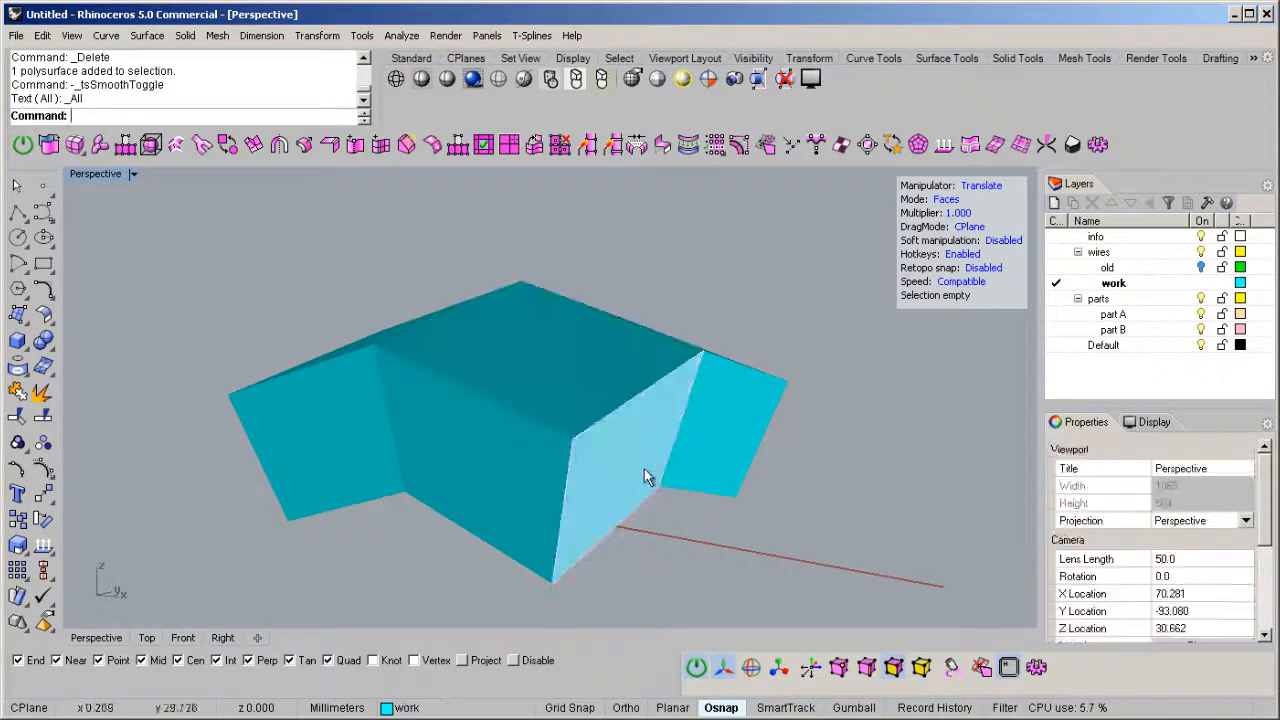
Step: Select the ring of eight side faces and insert a simple edge loop through them just below the upper rim
{"action": "left_click", "coordinate": [642, 462]}
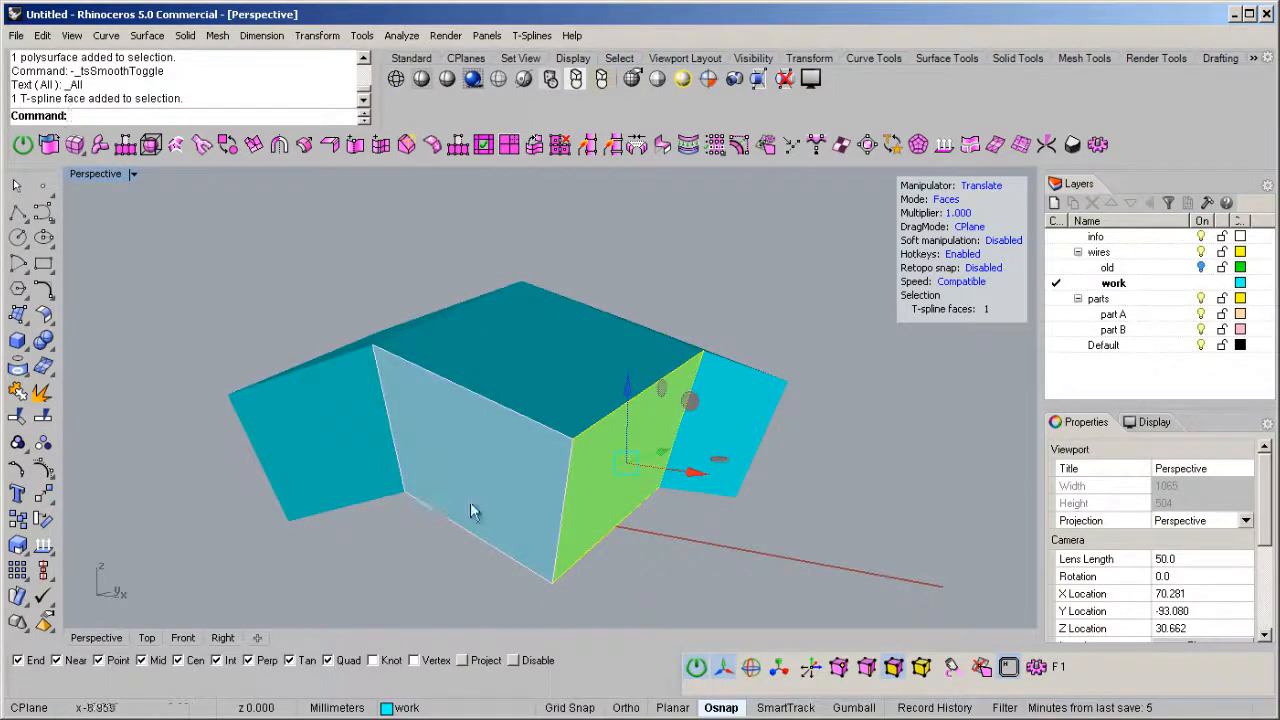
{"action": "double_click", "coordinate": [481, 448]}
{"action": "right_click_drag", "start_coordinate": [486, 449], "coordinate": [588, 473]}
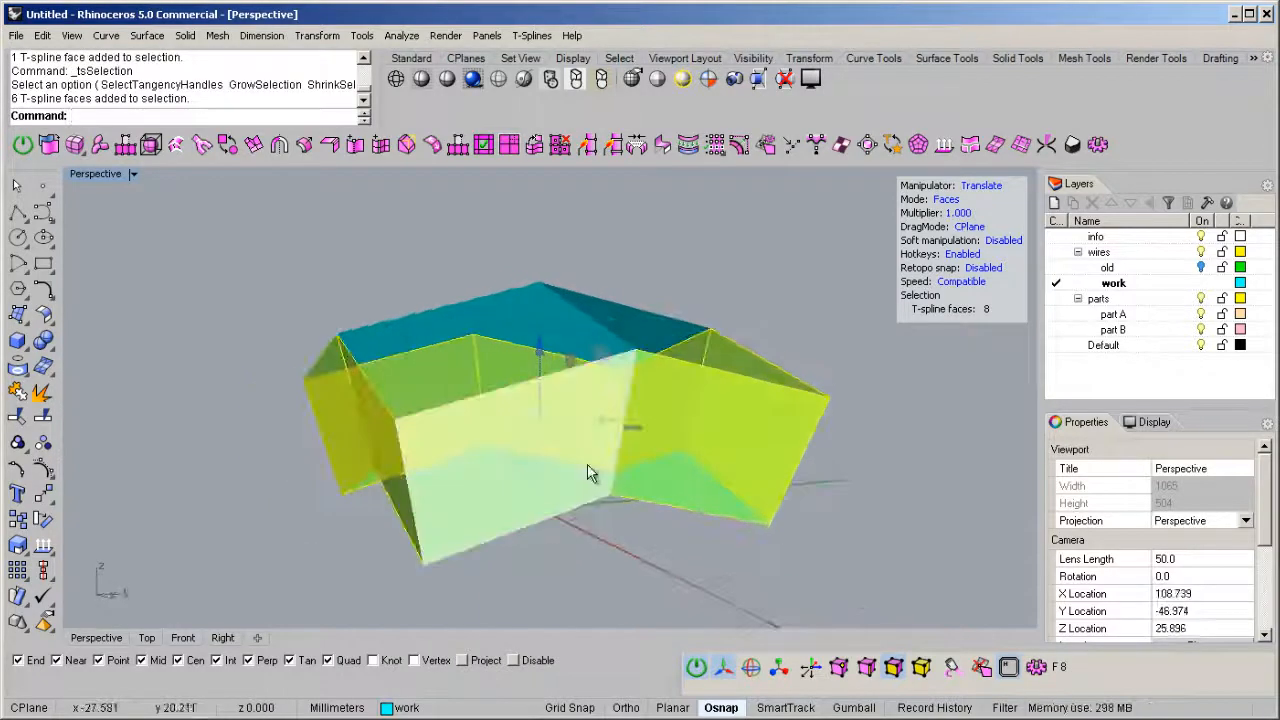
{"action": "left_click", "coordinate": [381, 145]}
{"action": "scroll", "coordinate": [309, 400], "scroll_direction": "up", "scroll_amount": 6}
{"action": "scroll", "coordinate": [303, 361], "scroll_direction": "up", "scroll_amount": 4}
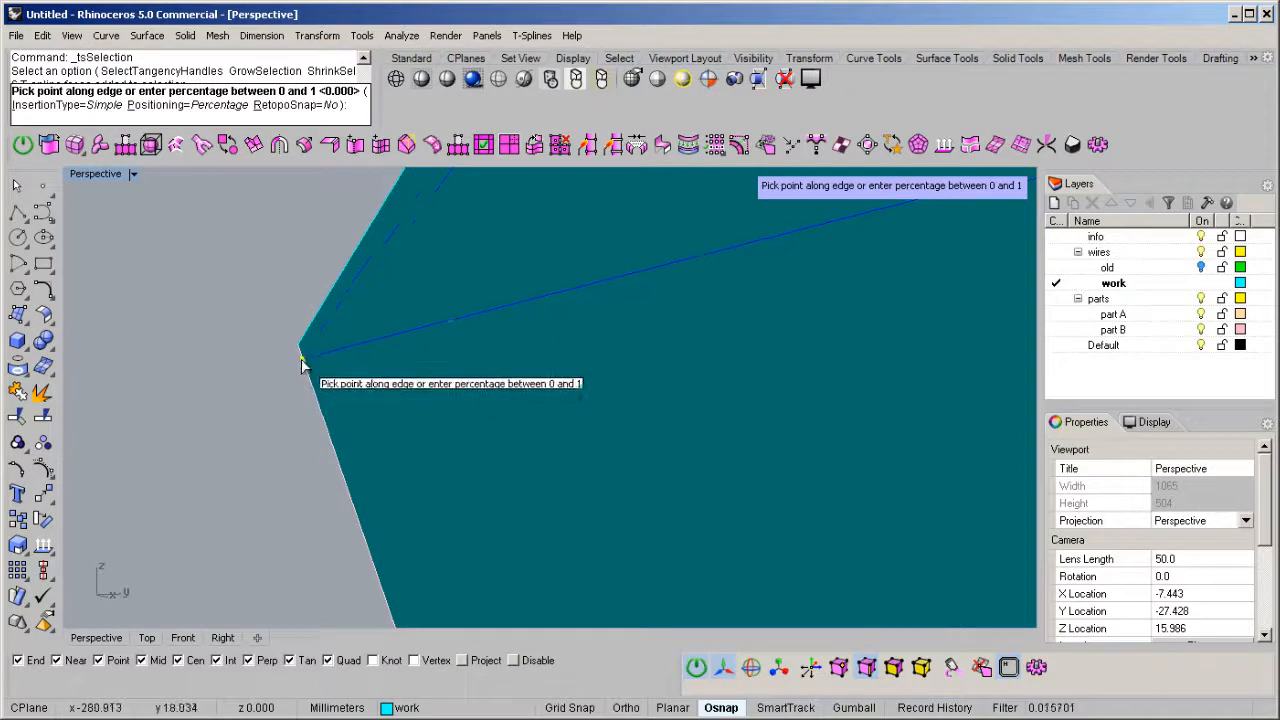
{"action": "left_click", "coordinate": [303, 362]}
Step: Fit the body in view, switch it to smooth display and examine the rounding along the upper rim and corners
{"action": "right_click_drag", "start_coordinate": [311, 358], "coordinate": [417, 364]}
{"action": "middle_click", "coordinate": [417, 364]}
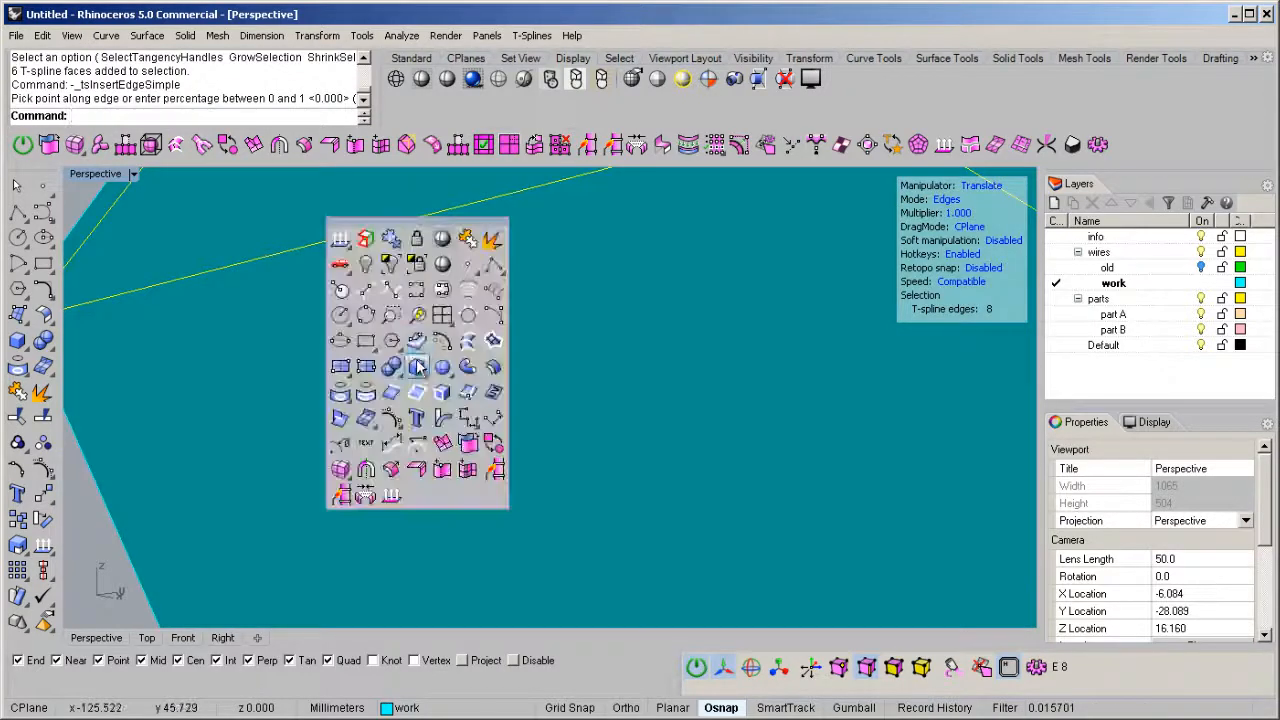
{"action": "left_click", "coordinate": [416, 318]}
{"action": "right_click_drag", "start_coordinate": [462, 321], "coordinate": [514, 425]}
{"action": "key", "text": "Tab"}
{"action": "scroll", "coordinate": [423, 466], "scroll_direction": "up", "scroll_amount": 5}
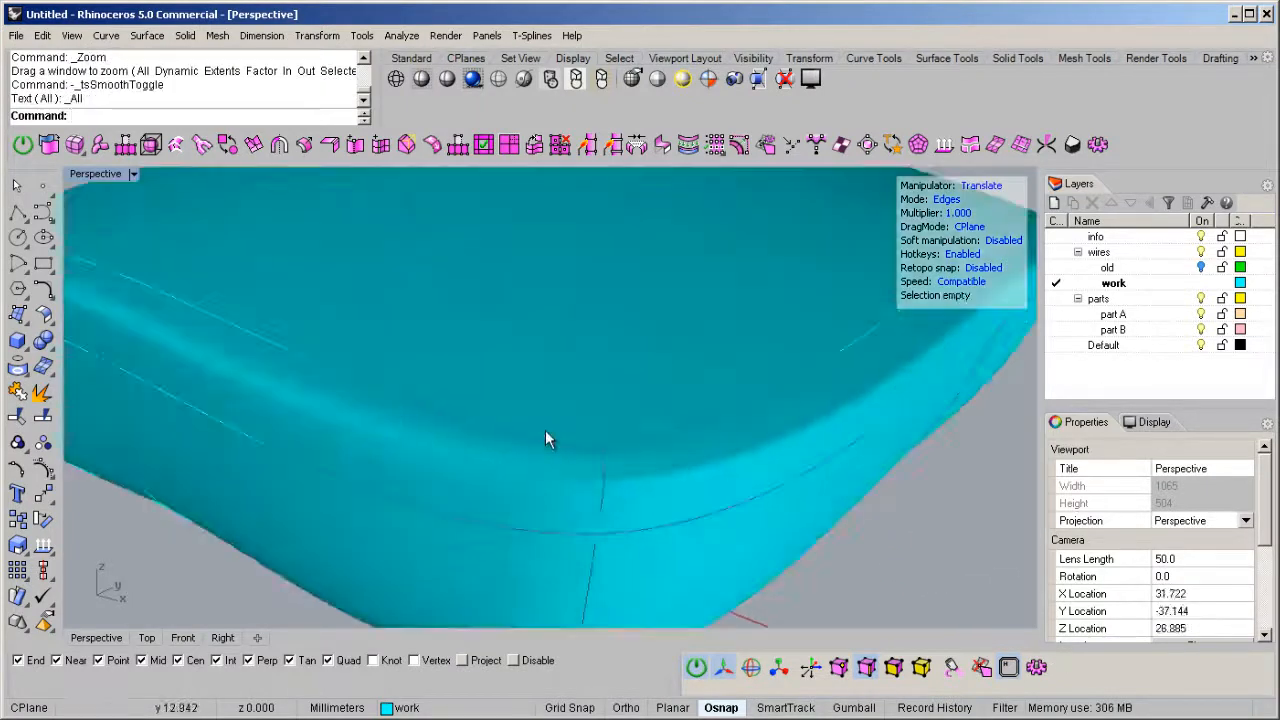
{"action": "scroll", "coordinate": [797, 400], "scroll_direction": "down", "scroll_amount": 7}
{"action": "right_click_drag", "start_coordinate": [735, 410], "coordinate": [611, 456]}
{"action": "scroll", "coordinate": [567, 406], "scroll_direction": "up", "scroll_amount": 6}
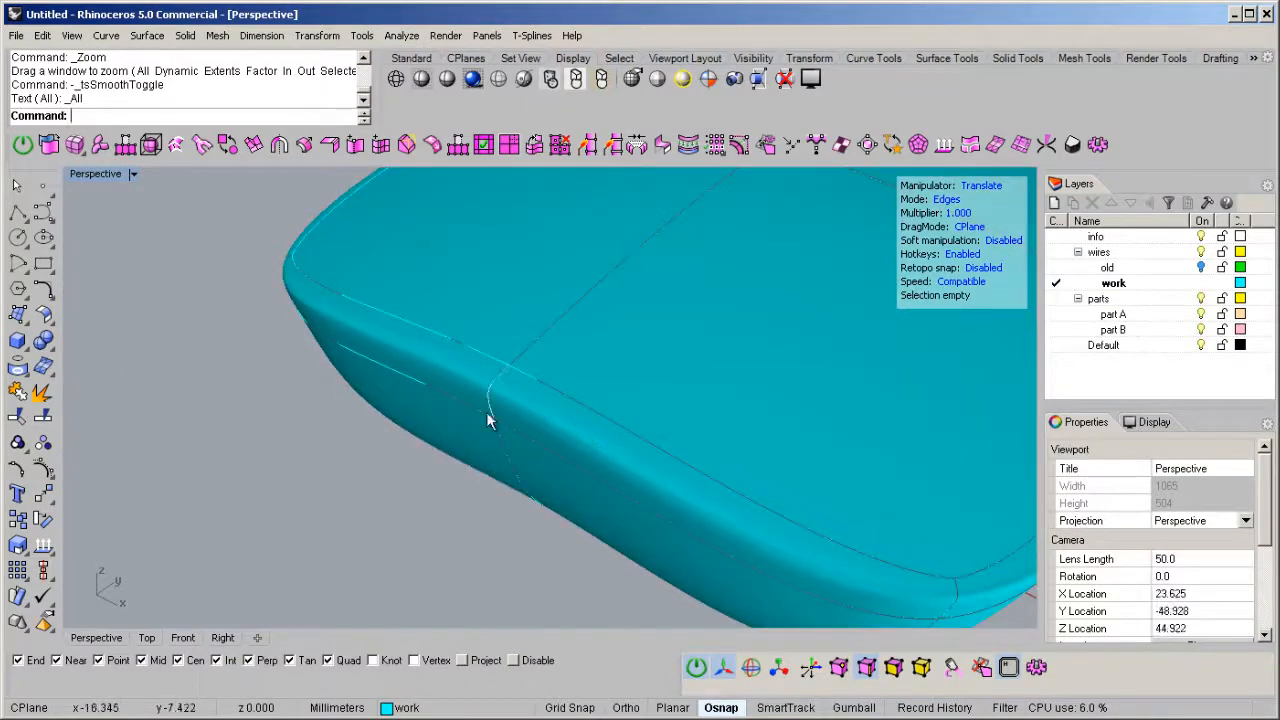
{"action": "scroll", "coordinate": [490, 412], "scroll_direction": "up", "scroll_amount": 3}
Step: Return the body to box display and examine the inserted edge loop around the upper corners and sides
{"action": "key", "text": "Tab"}
{"action": "scroll", "coordinate": [520, 400], "scroll_direction": "down", "scroll_amount": 3}
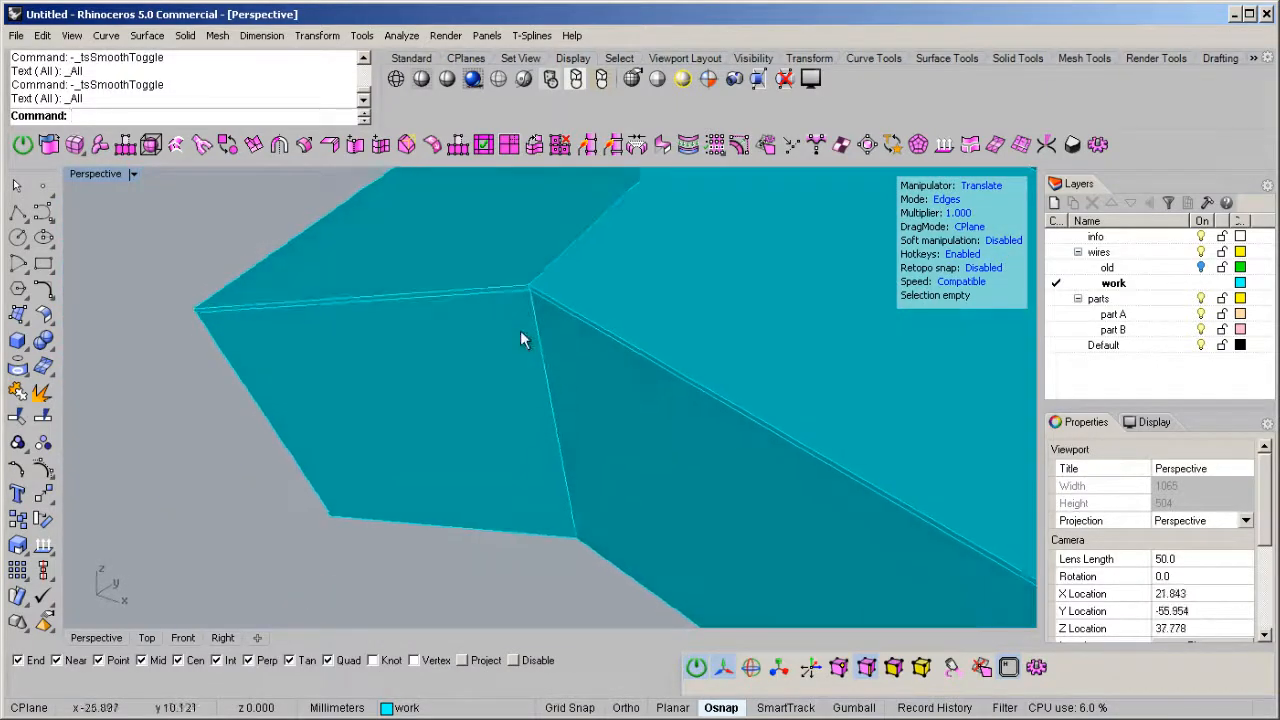
{"action": "scroll", "coordinate": [532, 284], "scroll_direction": "up", "scroll_amount": 6}
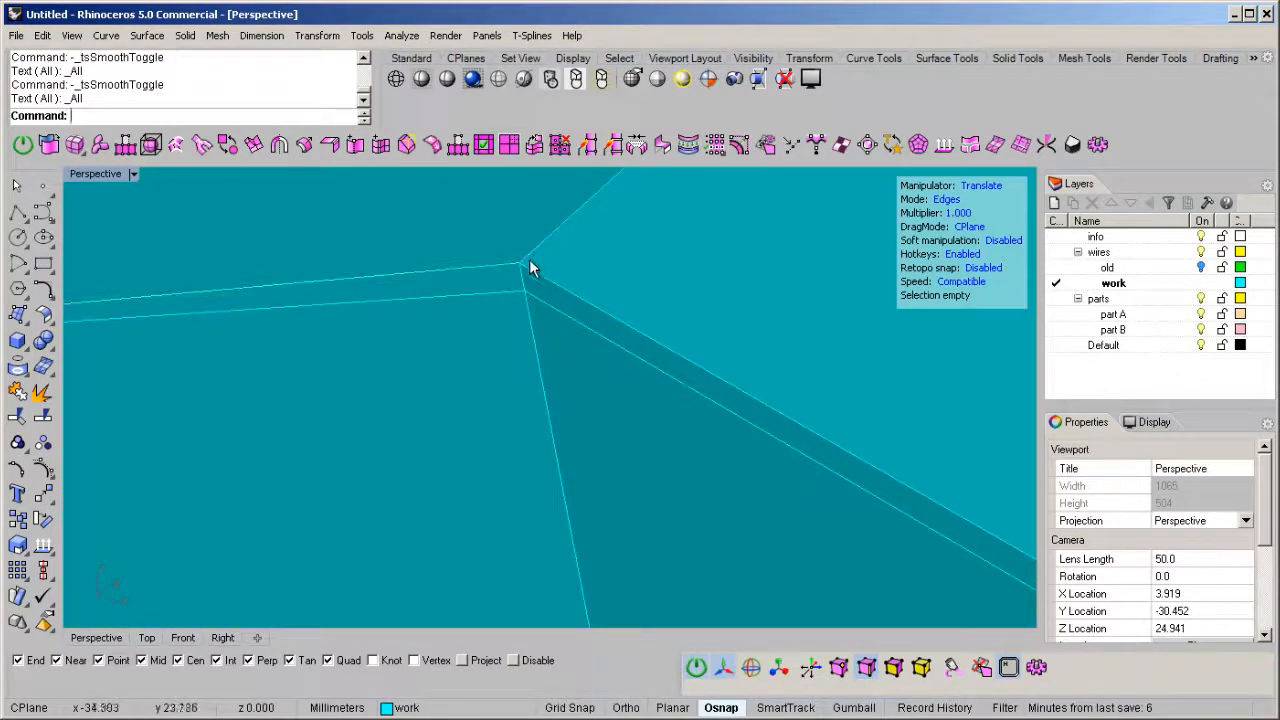
{"action": "scroll", "coordinate": [534, 247], "scroll_direction": "down", "scroll_amount": 8}
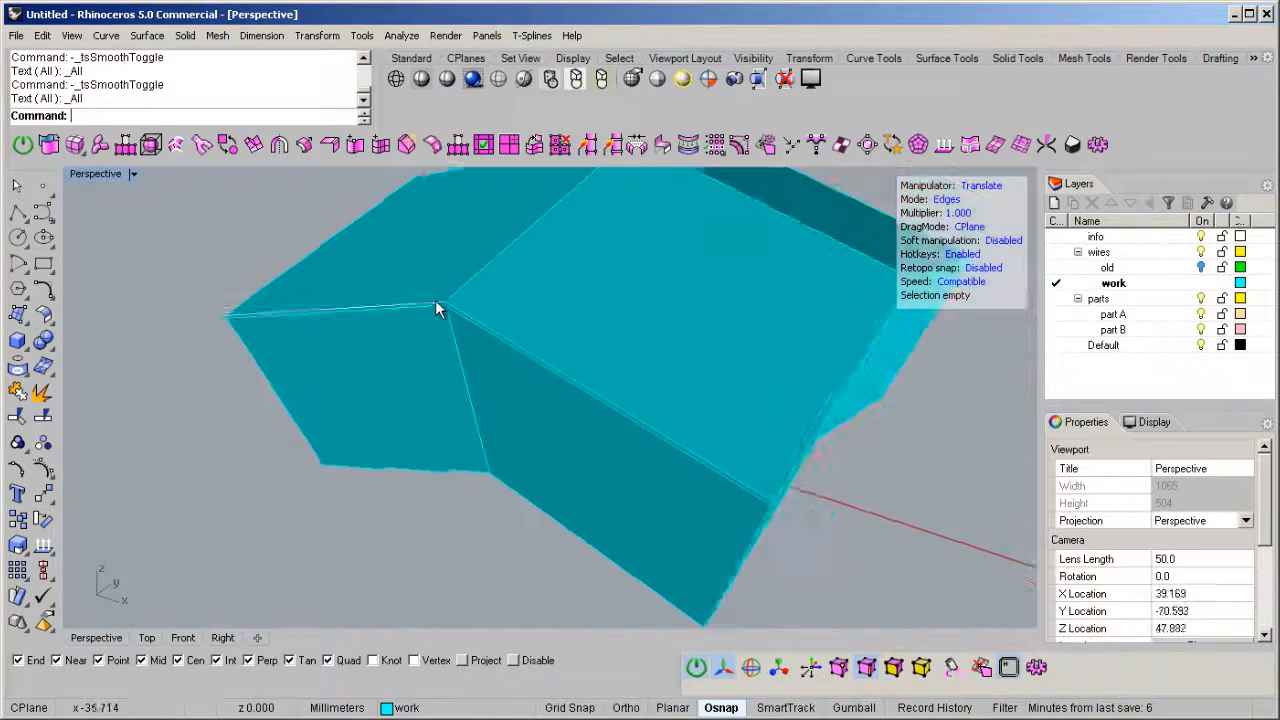
{"action": "right_click_drag", "start_coordinate": [610, 405], "coordinate": [691, 437]}
{"action": "scroll", "coordinate": [664, 387], "scroll_direction": "up", "scroll_amount": 6}
{"action": "right_click_drag", "start_coordinate": [633, 354], "coordinate": [565, 414]}
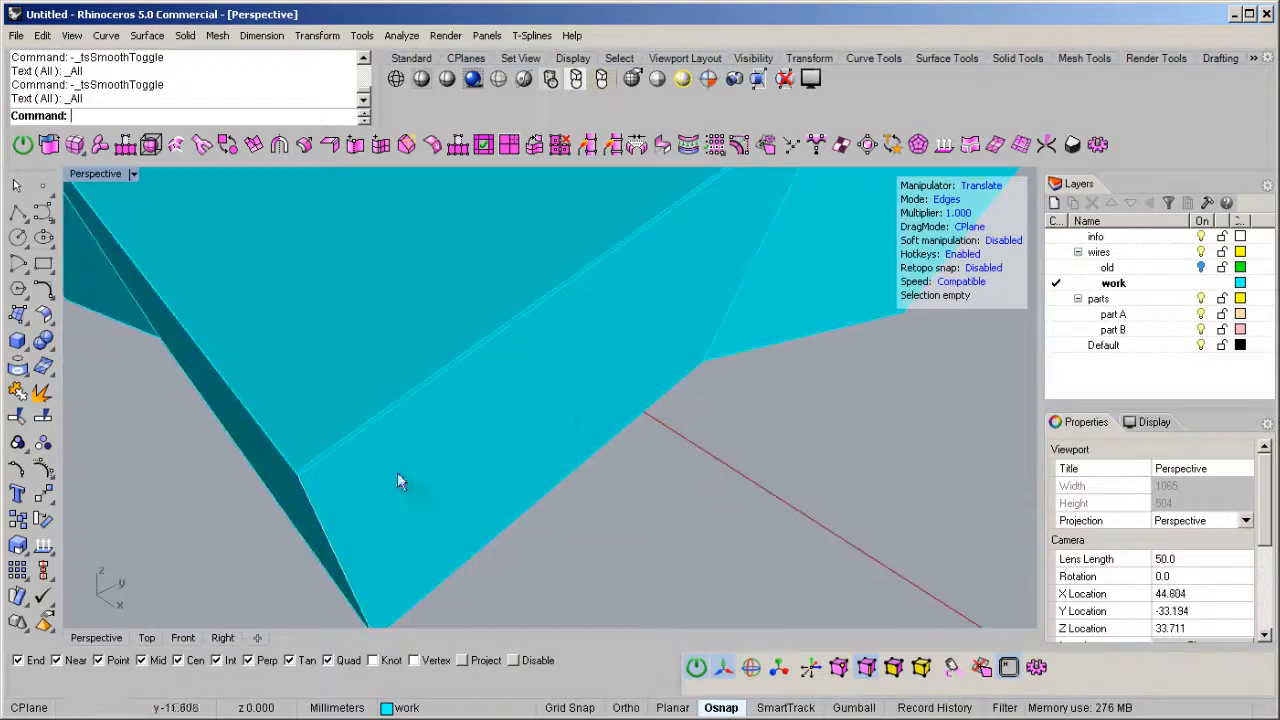
{"action": "scroll", "coordinate": [453, 440], "scroll_direction": "down", "scroll_amount": 8}
{"action": "right_click_drag", "start_coordinate": [400, 443], "coordinate": [429, 426]}
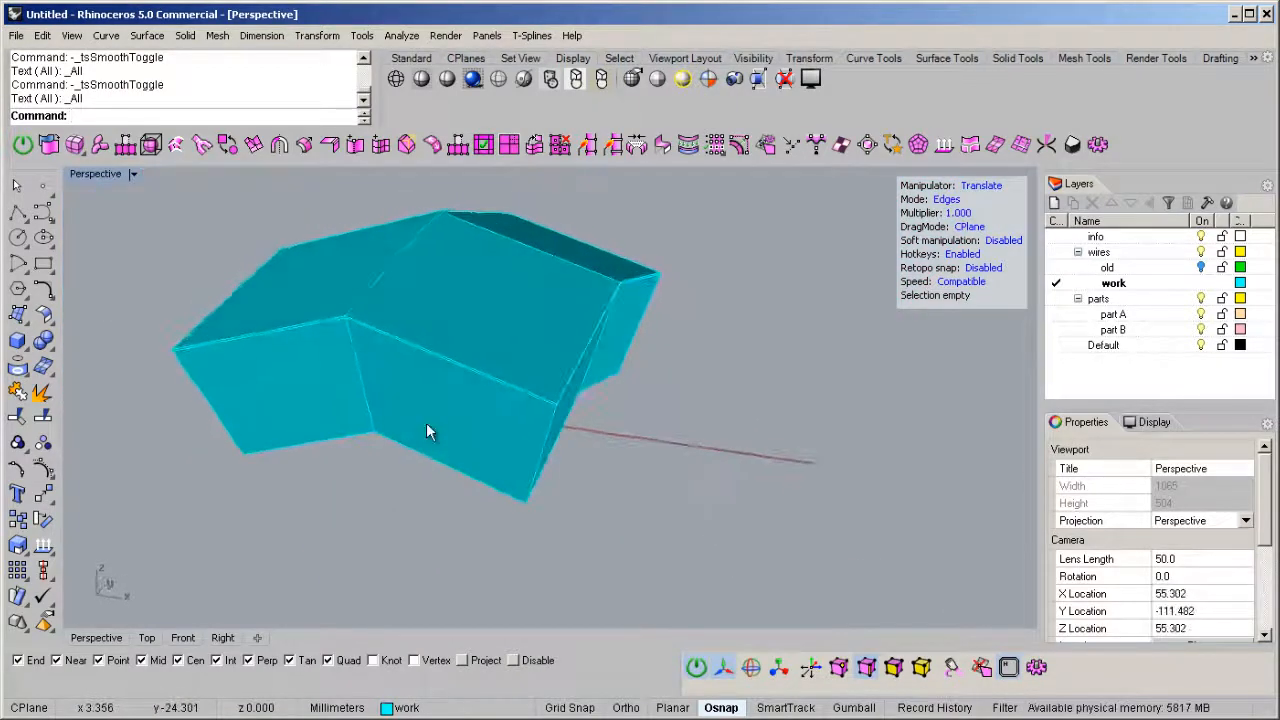
Step: Undo the display changes, the edge loop insertion and the deletion of the creased copy
{"action": "key", "text": "ctrl+z"}
{"action": "key", "text": "ctrl+z"}
{"action": "key", "text": "ctrl+z"}
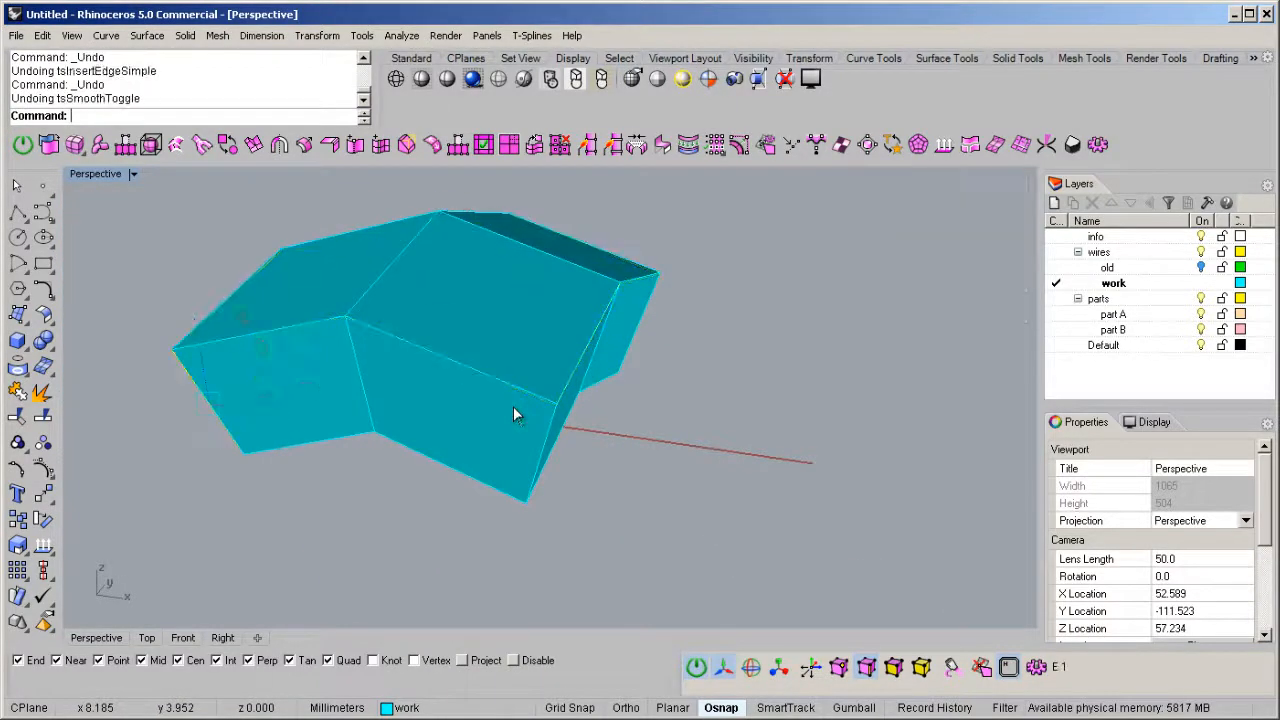
{"action": "key", "text": "ctrl+z"}
Step: Select all edges of both thickened bodies and delete them to empty the scene
{"action": "right_click_drag", "start_coordinate": [424, 378], "coordinate": [463, 423]}
{"action": "left_click_drag", "start_coordinate": [763, 243], "coordinate": [86, 604]}
{"action": "key", "text": "Delete"}
{"action": "right_click_drag", "start_coordinate": [654, 402], "coordinate": [599, 372]}
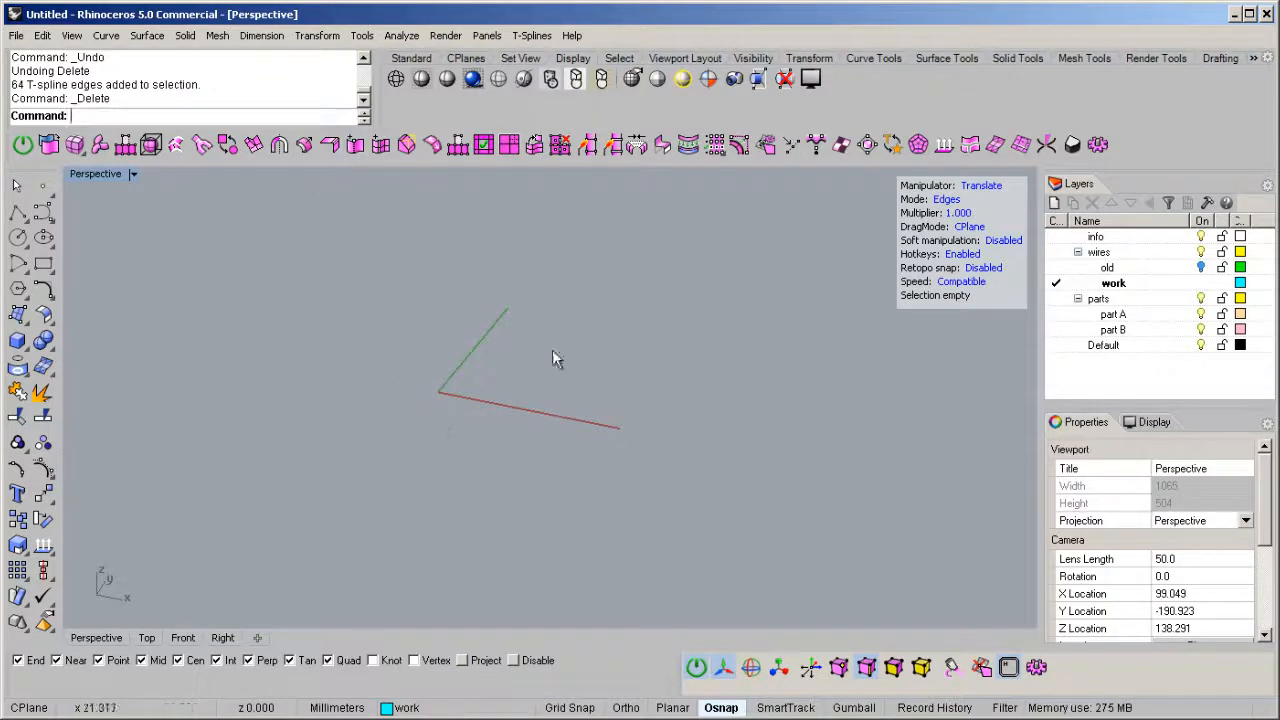
Step: Draw a smooth rectangular T-splines plane over the origin with XFaces=2 and YFaces=2
{"action": "middle_click", "coordinate": [276, 395]}
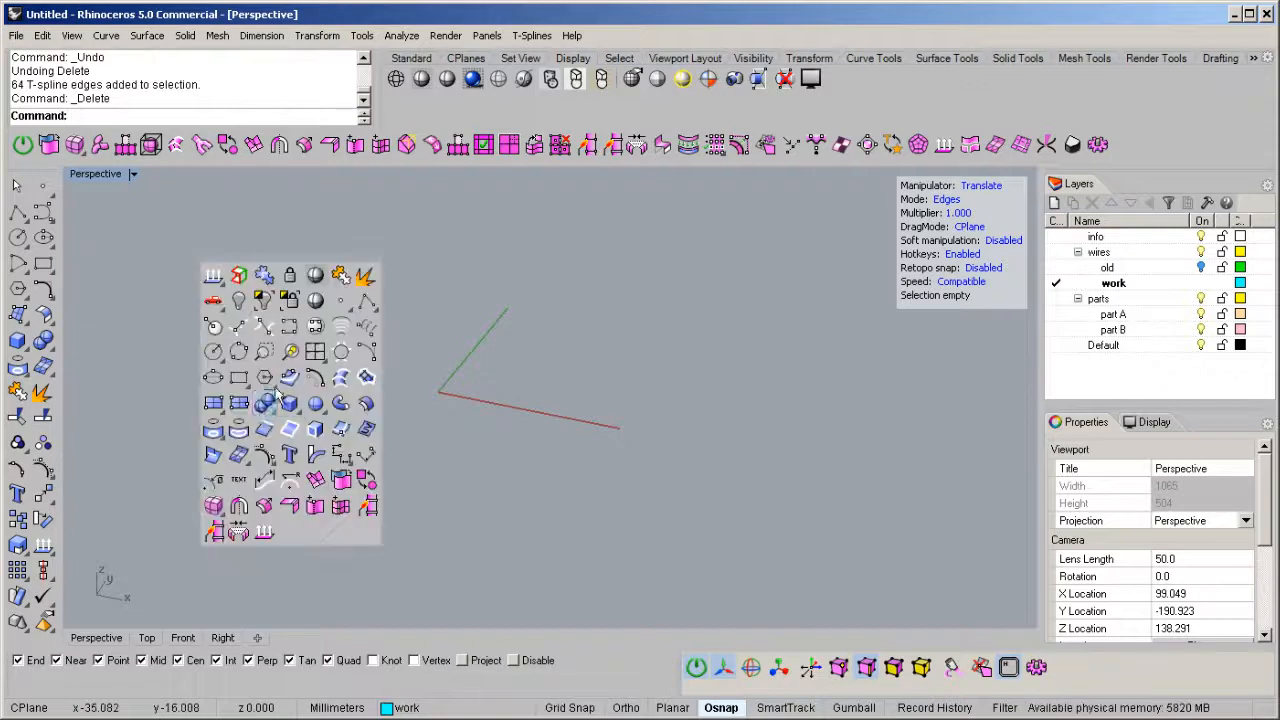
{"action": "left_click", "coordinate": [77, 150]}
{"action": "left_click", "coordinate": [99, 182]}
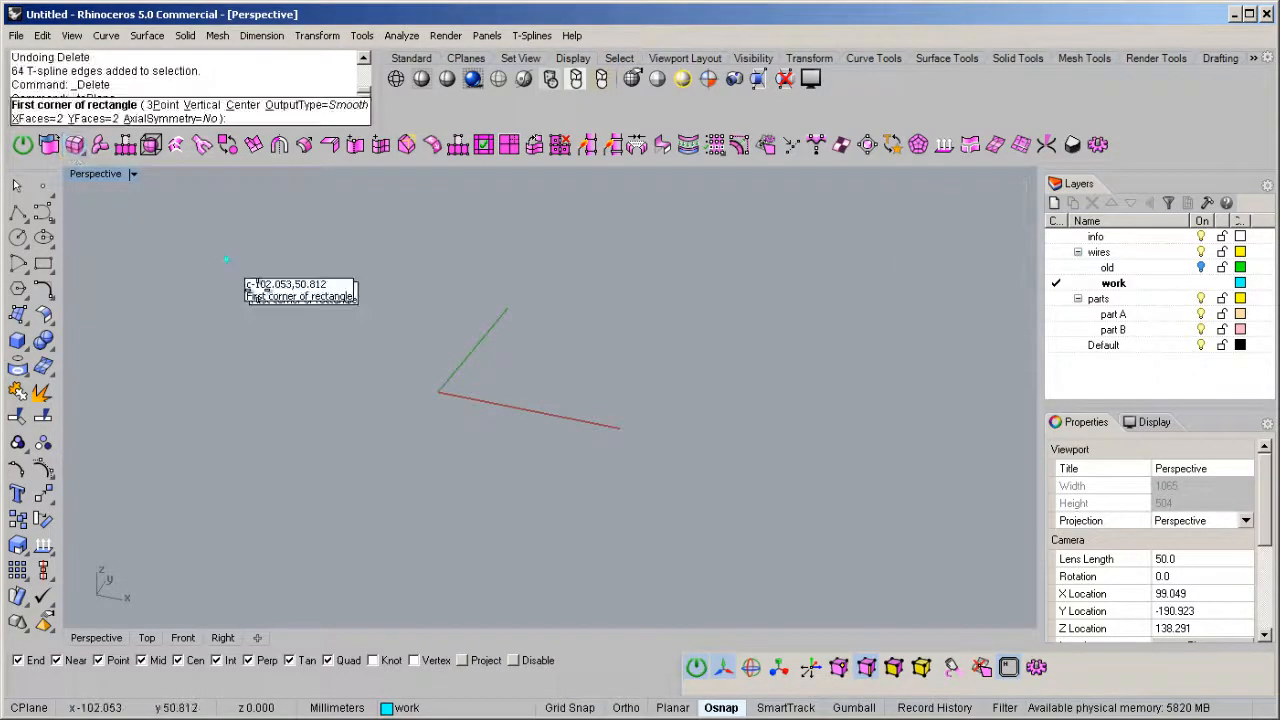
{"action": "left_click", "coordinate": [314, 427]}
{"action": "left_click", "coordinate": [614, 292]}
{"action": "right_click_drag", "start_coordinate": [474, 380], "coordinate": [664, 262]}
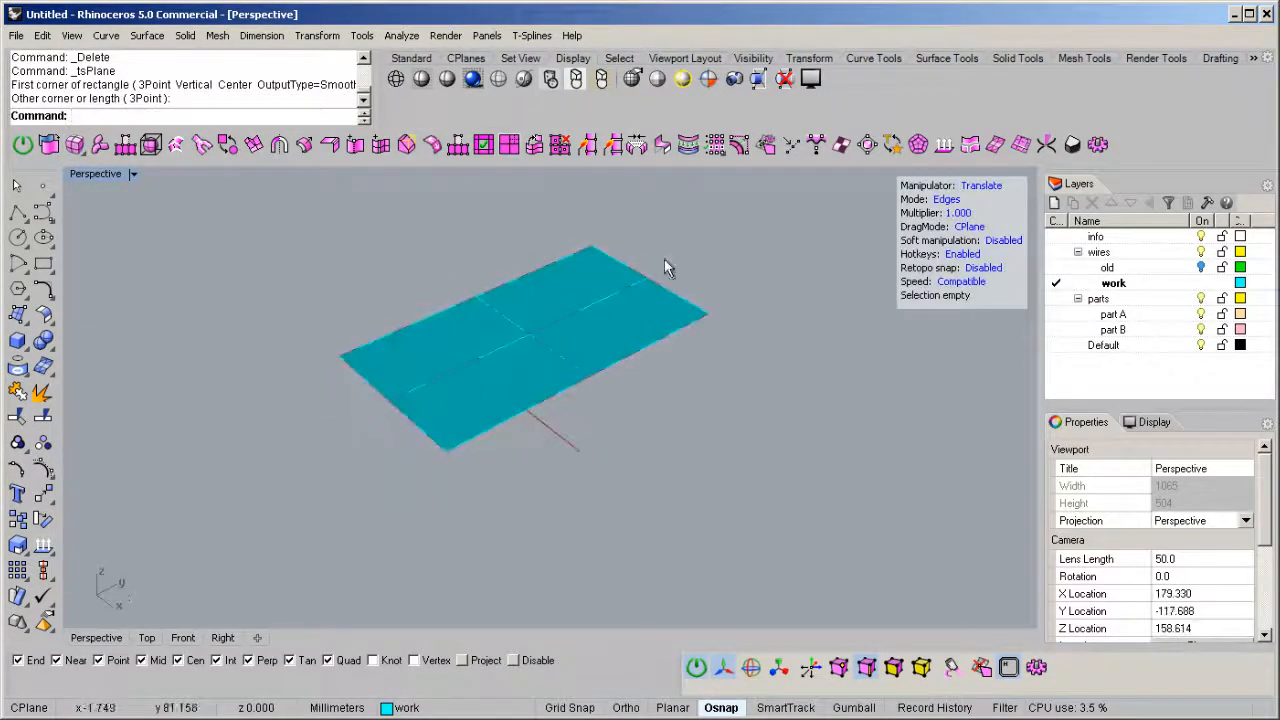
Step: Try lifting three of the plane's vertices vertically in vertex editing mode, and undo the move
{"action": "left_click", "coordinate": [640, 300]}
{"action": "right_click_drag", "start_coordinate": [604, 344], "coordinate": [443, 451]}
{"action": "key", "text": "a"}
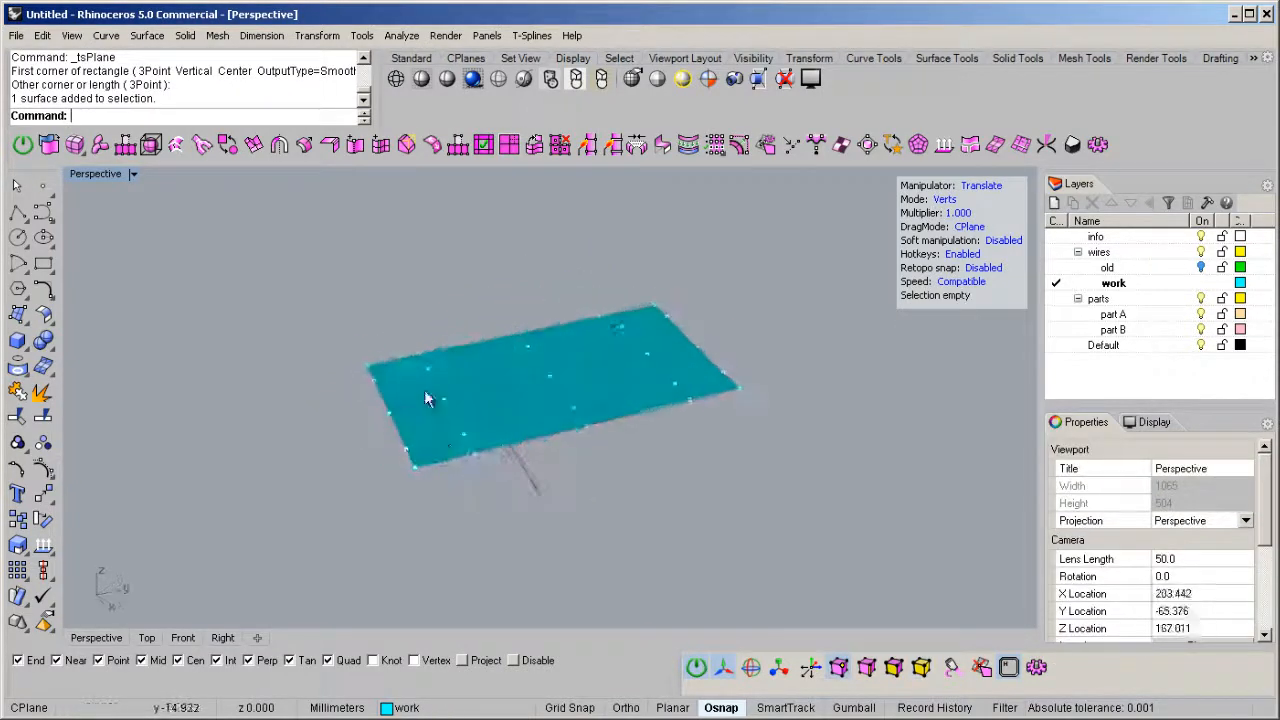
{"action": "scroll", "coordinate": [416, 328], "scroll_direction": "up", "scroll_amount": 3}
{"action": "left_click_drag", "start_coordinate": [472, 444], "coordinate": [474, 447]}
{"action": "right_click_drag", "start_coordinate": [483, 461], "coordinate": [443, 405]}
{"action": "left_click_drag", "start_coordinate": [477, 355], "coordinate": [484, 300]}
{"action": "scroll", "coordinate": [477, 372], "scroll_direction": "up", "scroll_amount": 4}
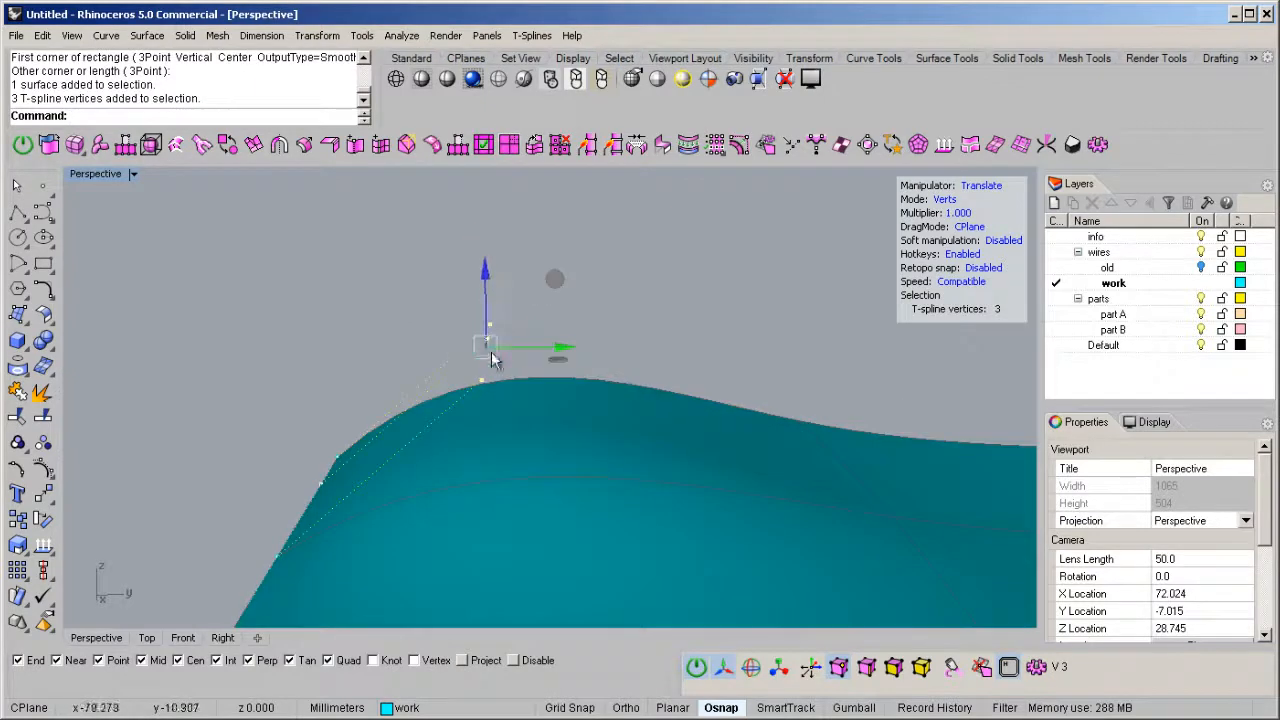
{"action": "scroll", "coordinate": [490, 345], "scroll_direction": "down", "scroll_amount": 4}
{"action": "right_click_drag", "start_coordinate": [483, 363], "coordinate": [583, 428]}
{"action": "key", "text": "ctrl+z"}
{"action": "right_click_drag", "start_coordinate": [543, 390], "coordinate": [501, 402]}
Step: Select all 25 vertices of the first plane and remove its creases
{"action": "left_click_drag", "start_coordinate": [248, 270], "coordinate": [1030, 615]}
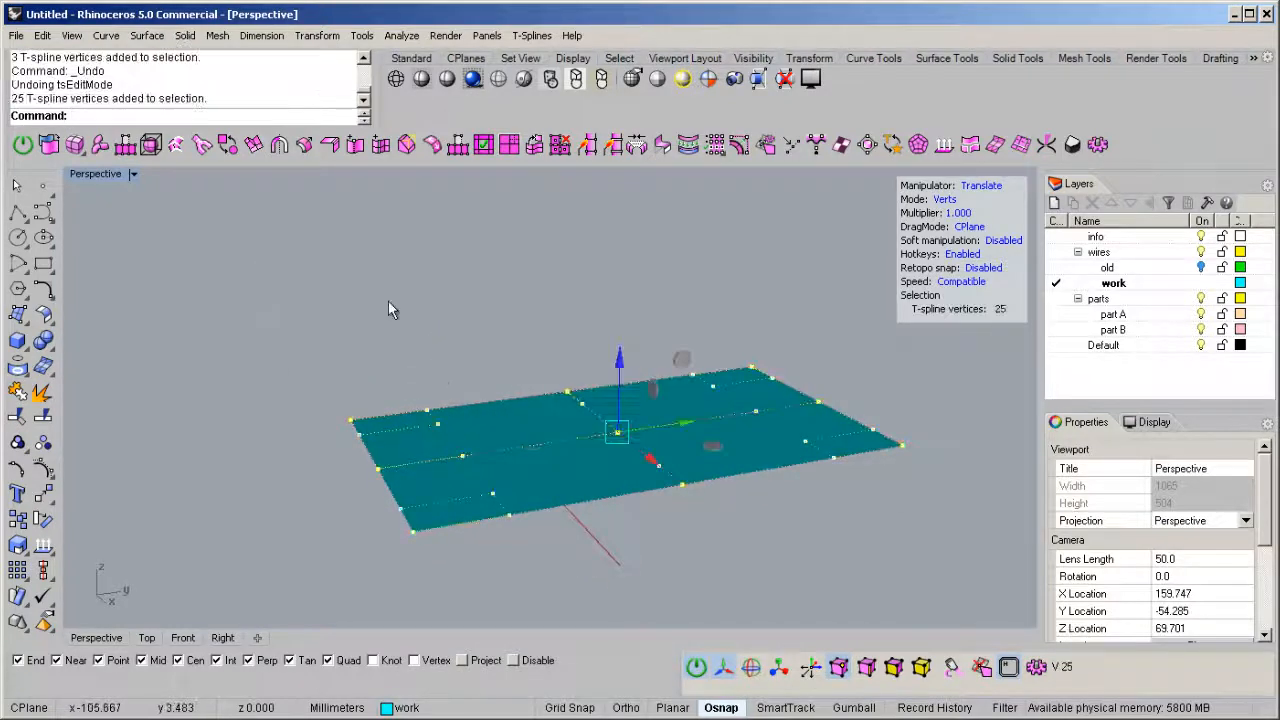
{"action": "left_click", "coordinate": [330, 145]}
{"action": "right_click_drag", "start_coordinate": [414, 386], "coordinate": [448, 410]}
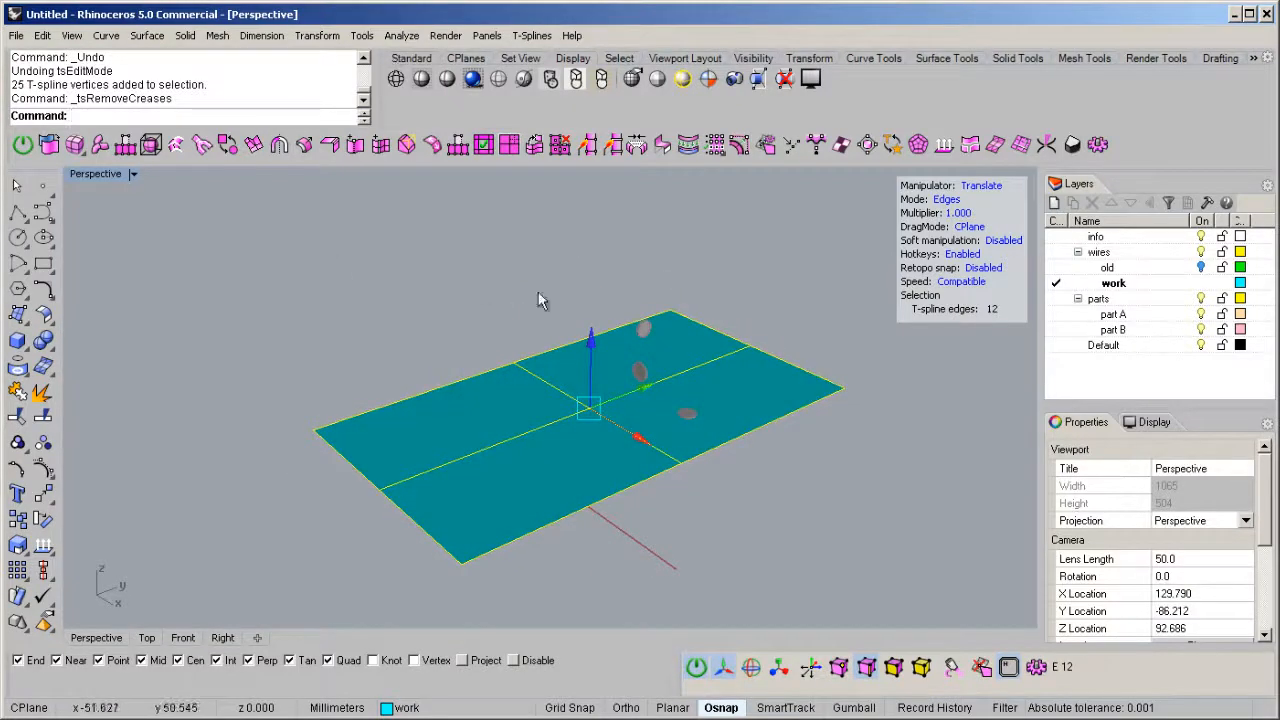
{"action": "right_click_drag", "start_coordinate": [477, 283], "coordinate": [479, 281]}
{"action": "right_click_drag", "start_coordinate": [606, 400], "coordinate": [524, 378], "text": "shift"}
{"action": "right_click_drag", "start_coordinate": [468, 380], "coordinate": [492, 419]}
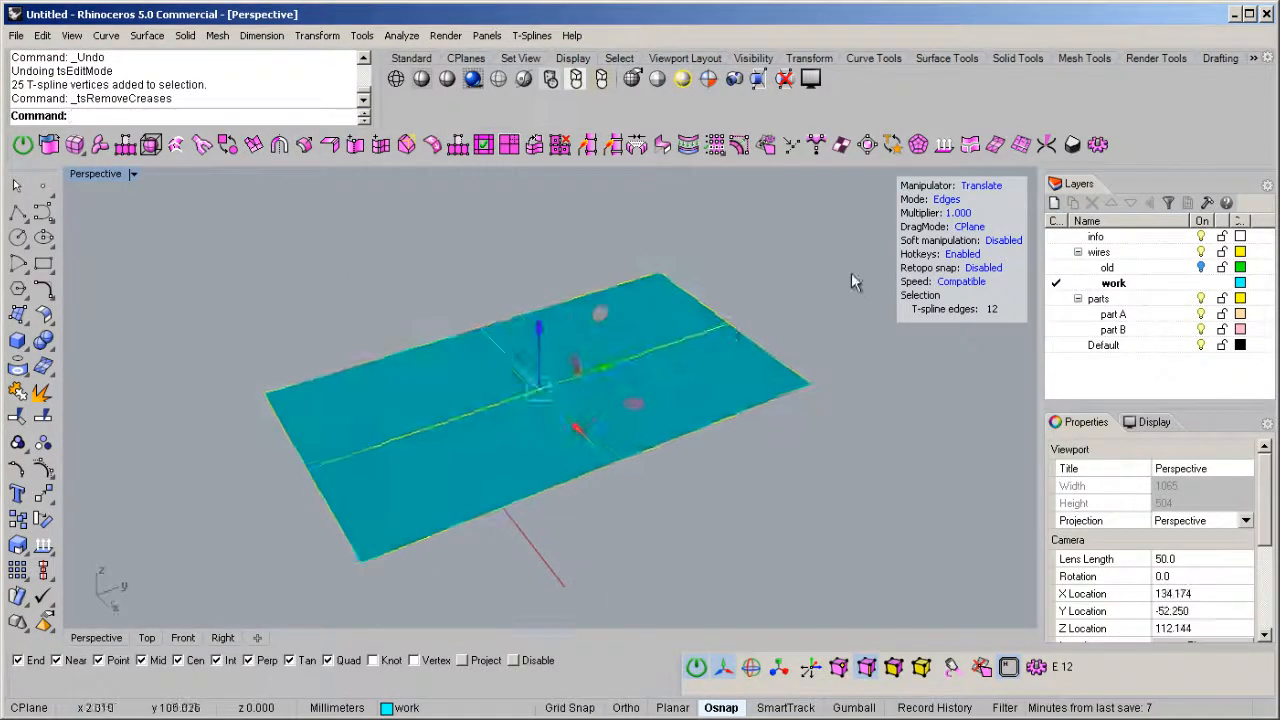
Step: Select all edges of the uncreased plane and delete it
{"action": "left_click_drag", "start_coordinate": [857, 284], "coordinate": [275, 520]}
{"action": "key", "text": "Delete"}
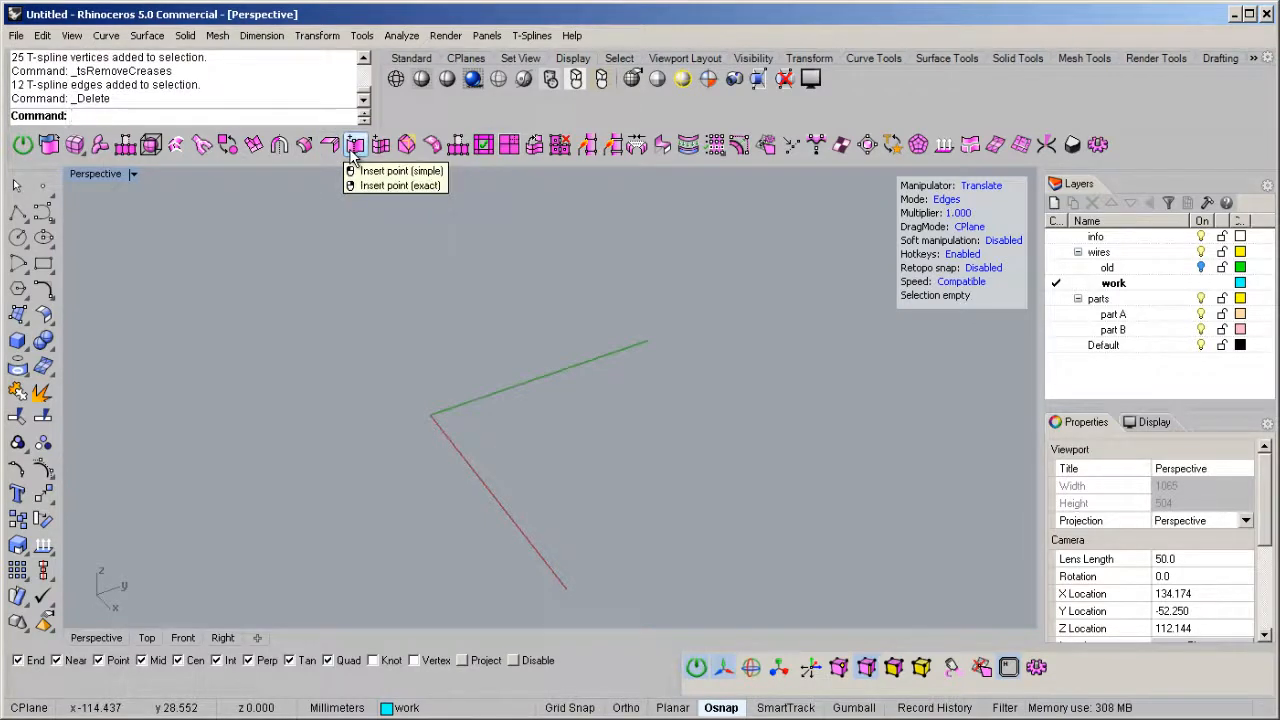
{"action": "right_click_drag", "start_coordinate": [630, 310], "coordinate": [574, 334]}
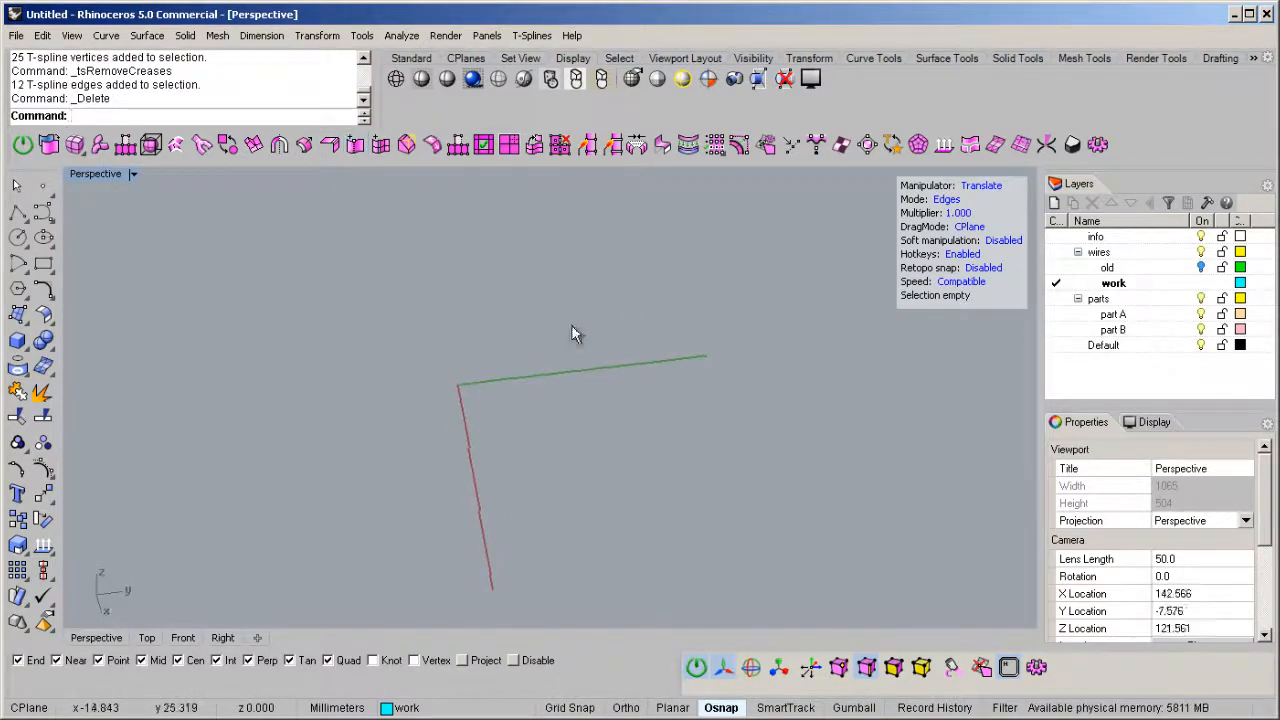
Step: Draw a new smooth T-splines plane about 50 mm by 77 mm over the origin
{"action": "left_click", "coordinate": [74, 146]}
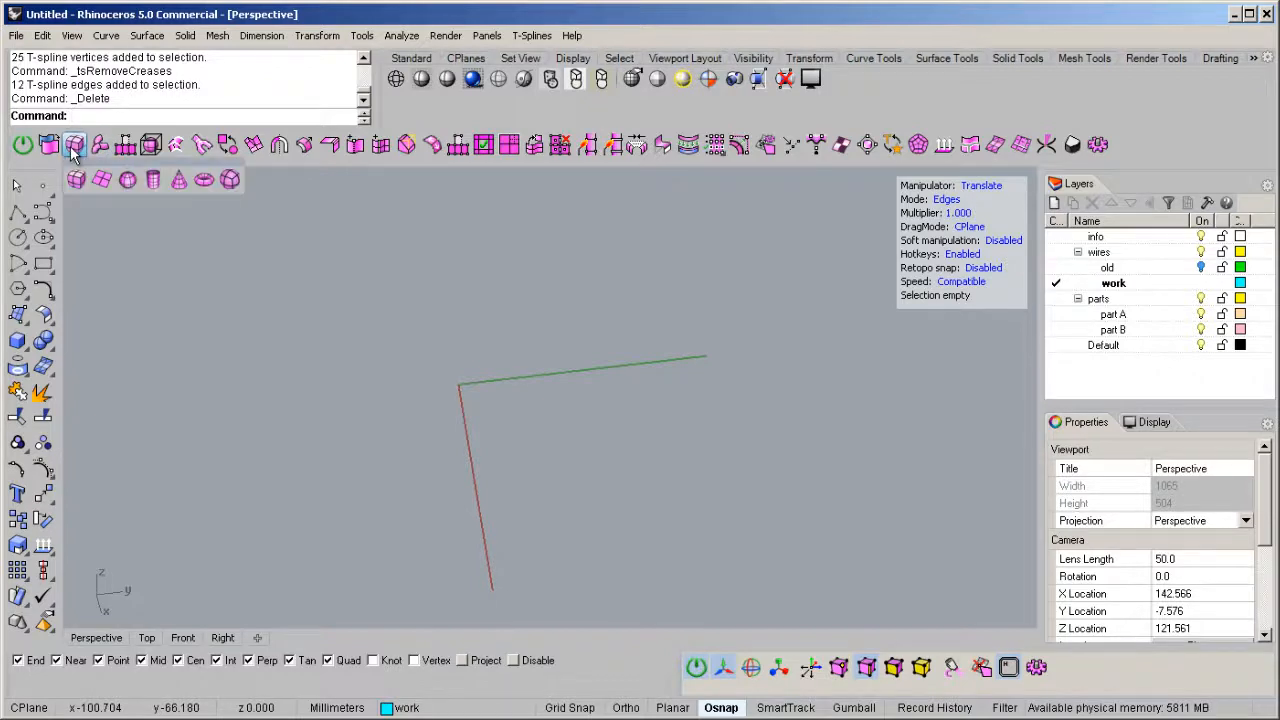
{"action": "left_click", "coordinate": [103, 188]}
{"action": "left_click", "coordinate": [342, 345]}
{"action": "left_click", "coordinate": [791, 472]}
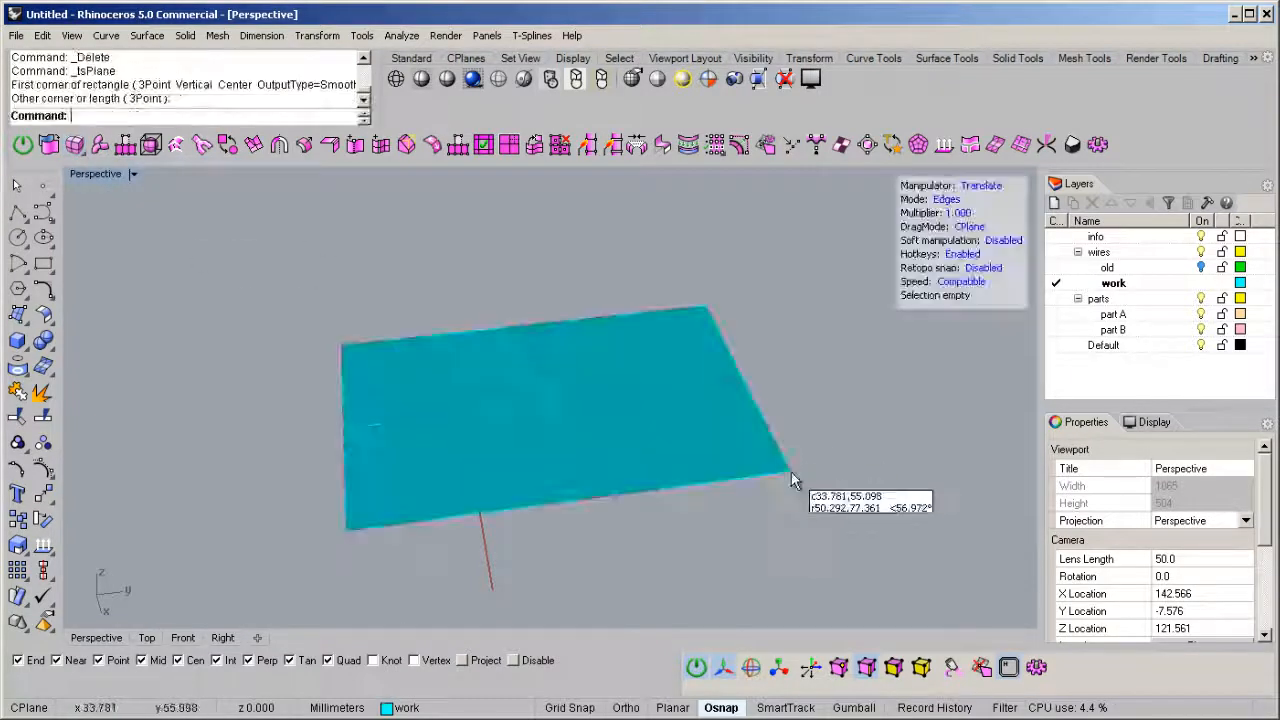
Step: Switch the new plane to vertex editing, select all 25 vertices and remove the creases
{"action": "left_click", "coordinate": [639, 339]}
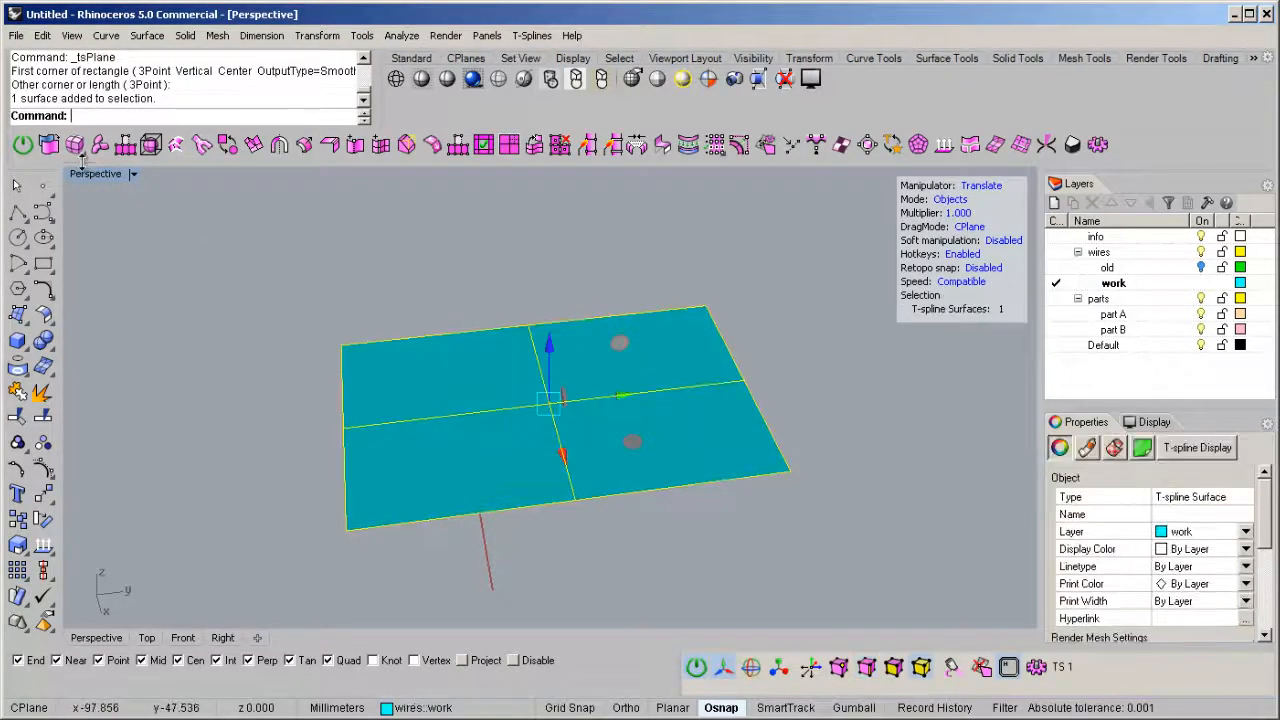
{"action": "key", "text": "a"}
{"action": "left_click_drag", "start_coordinate": [855, 248], "coordinate": [85, 696]}
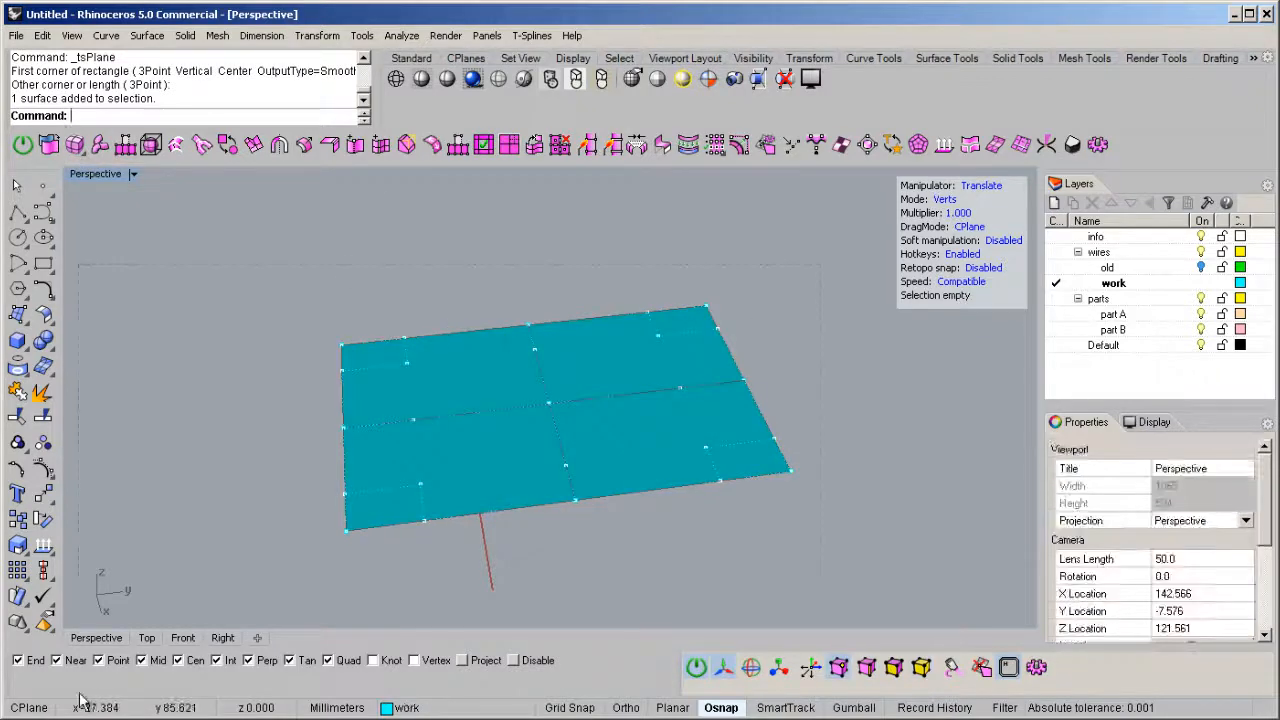
{"action": "middle_click", "coordinate": [362, 472]}
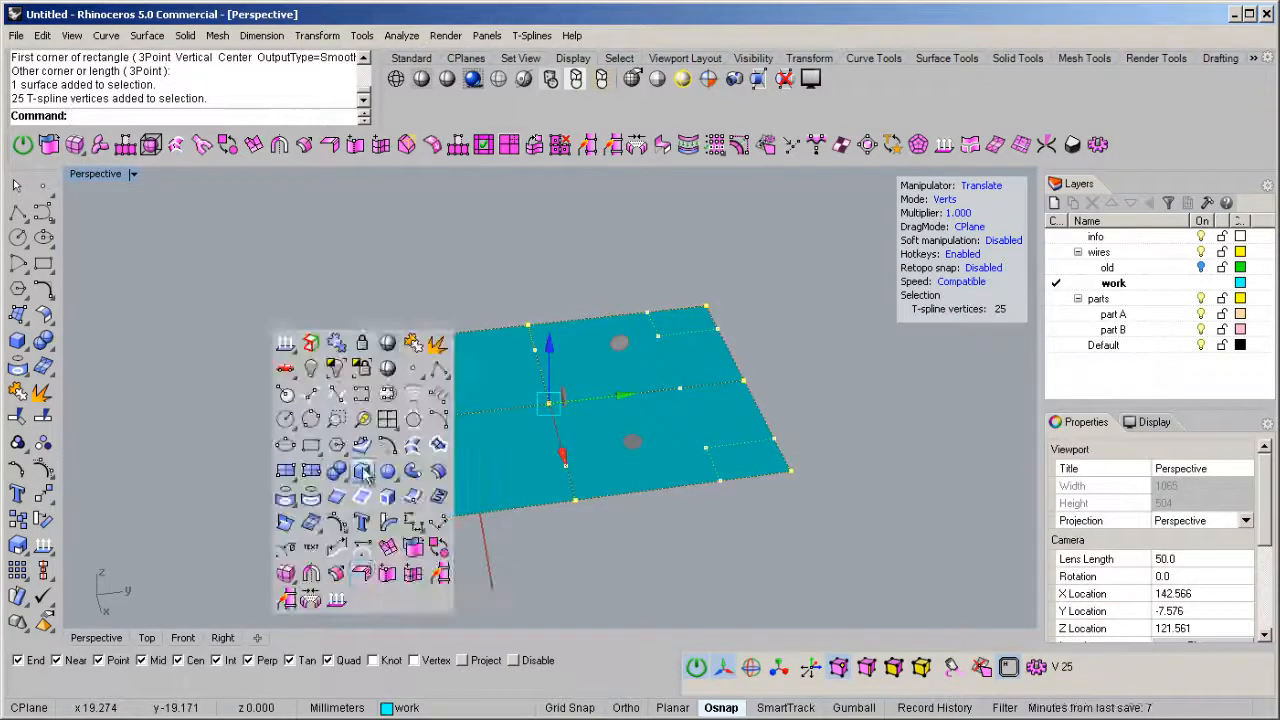
{"action": "left_click", "coordinate": [362, 577]}
{"action": "mouse_move", "coordinate": [496, 465]}
{"action": "right_mouse_down"}
{"action": "mouse_move", "coordinate": [466, 466]}
{"action": "mouse_move", "coordinate": [490, 480]}
{"action": "right_mouse_up"}
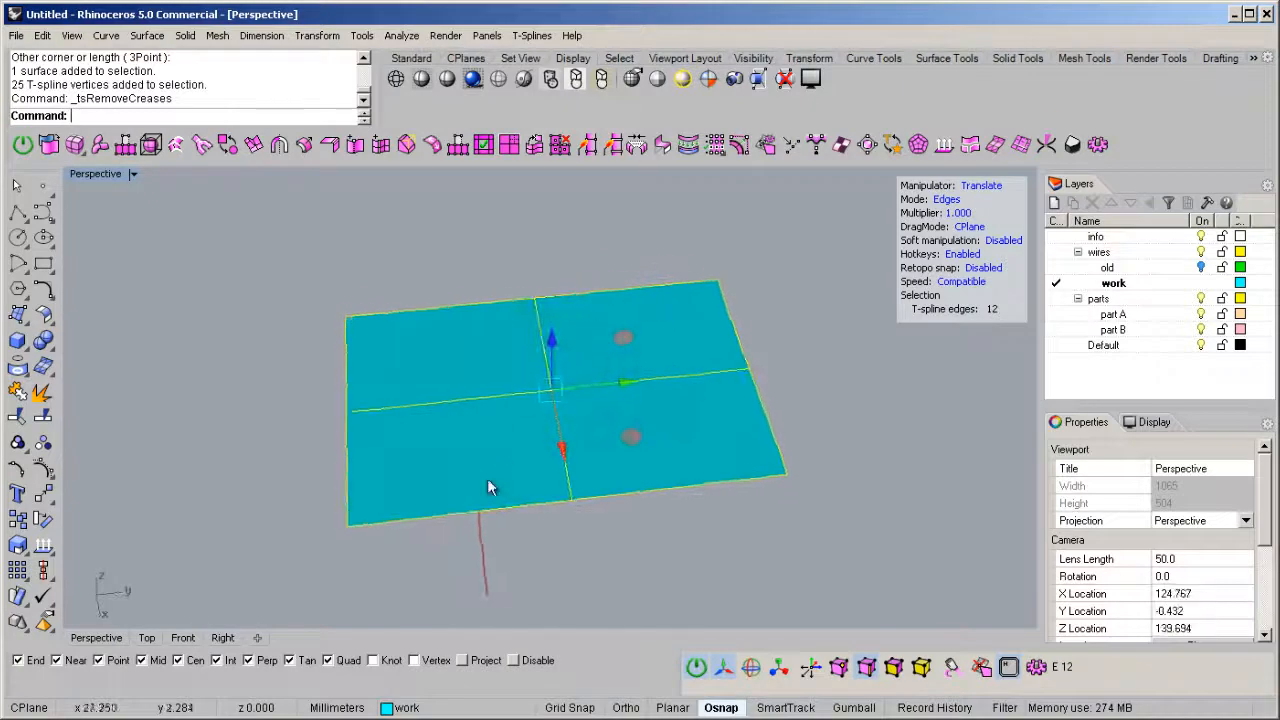
{"action": "right_click_drag", "start_coordinate": [611, 409], "coordinate": [625, 405]}
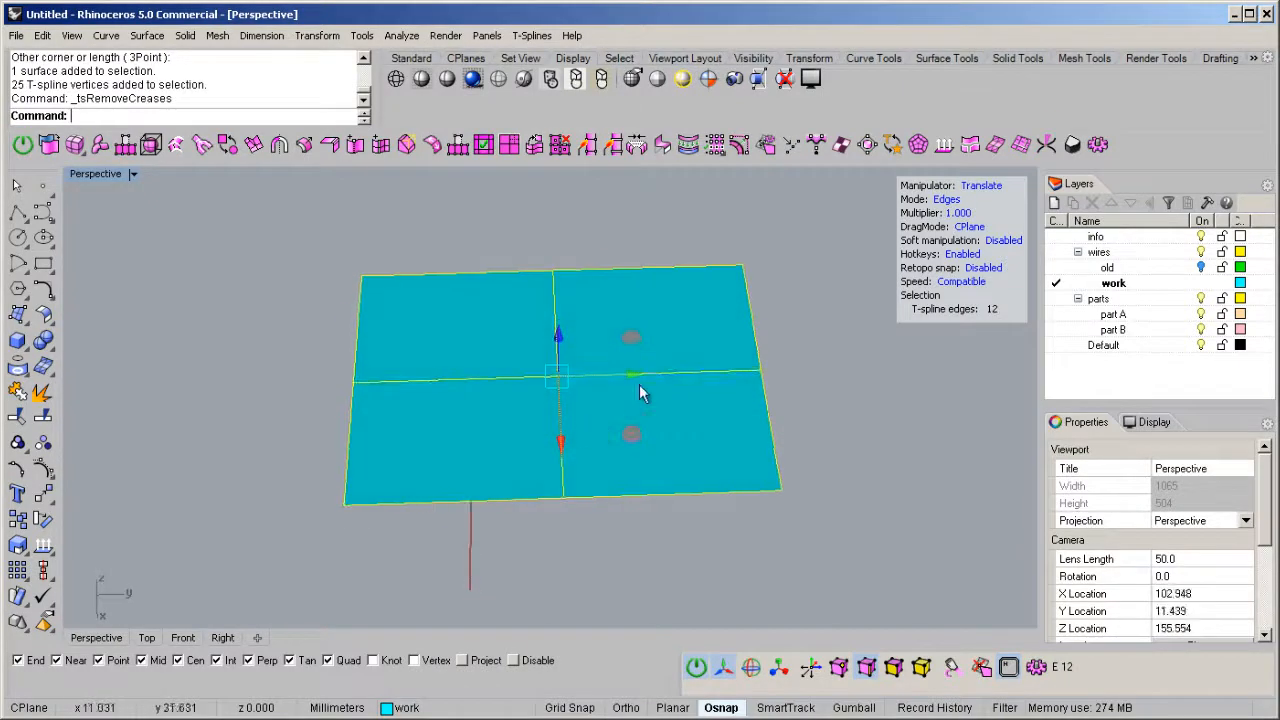
Step: Delete the plane's interior edges in both directions, leaving a single rectangular face
{"action": "left_click", "coordinate": [658, 374]}
{"action": "left_click", "coordinate": [487, 382], "text": "shift"}
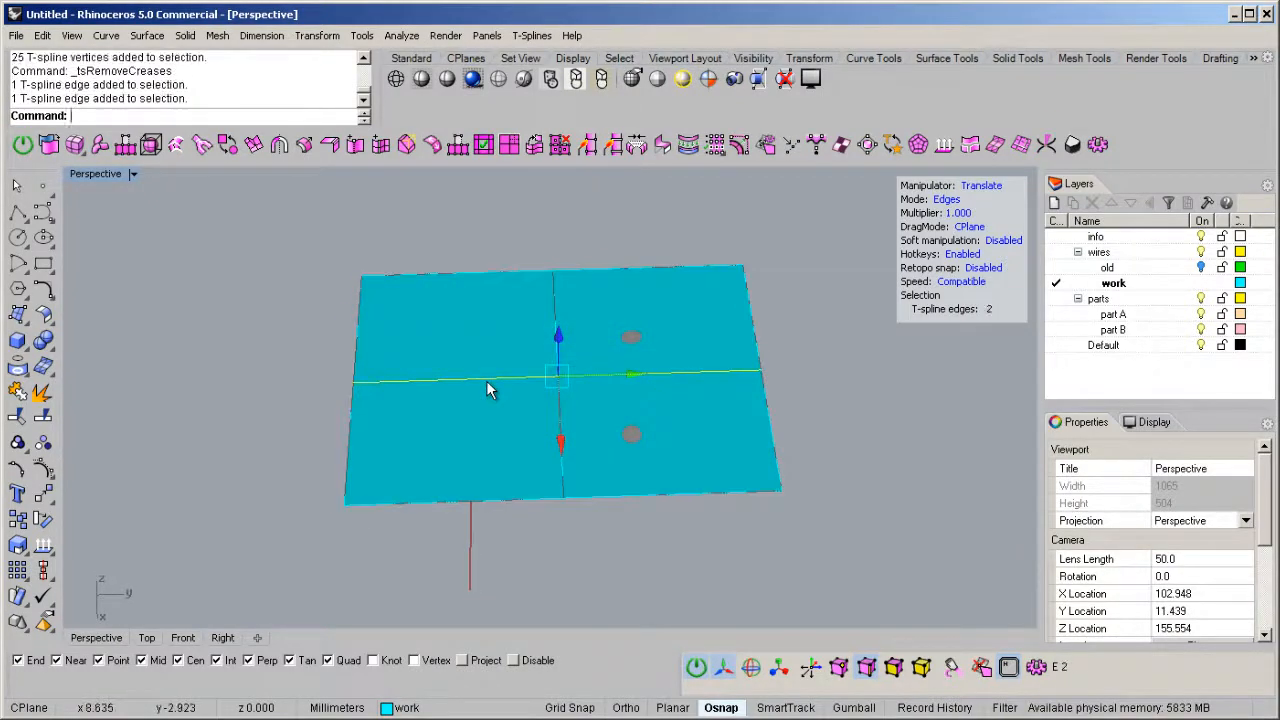
{"action": "key", "text": "Delete"}
{"action": "right_click_drag", "start_coordinate": [479, 382], "coordinate": [523, 448]}
{"action": "left_click", "coordinate": [560, 420]}
{"action": "key", "text": "Delete"}
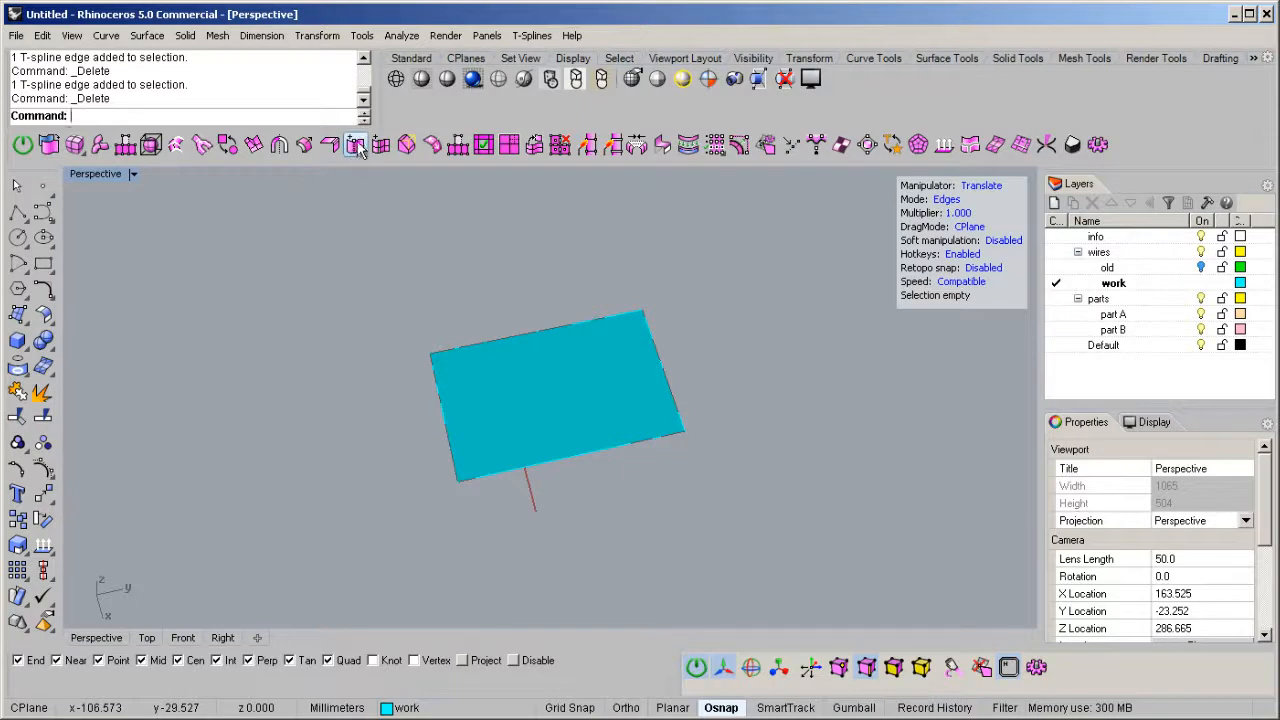
Step: Insert points on the plane's two opposite long edges, slightly off-centre, so an edge joins them and splits the face
{"action": "left_click", "coordinate": [356, 146]}
{"action": "scroll", "coordinate": [551, 440], "scroll_direction": "up", "scroll_amount": 4}
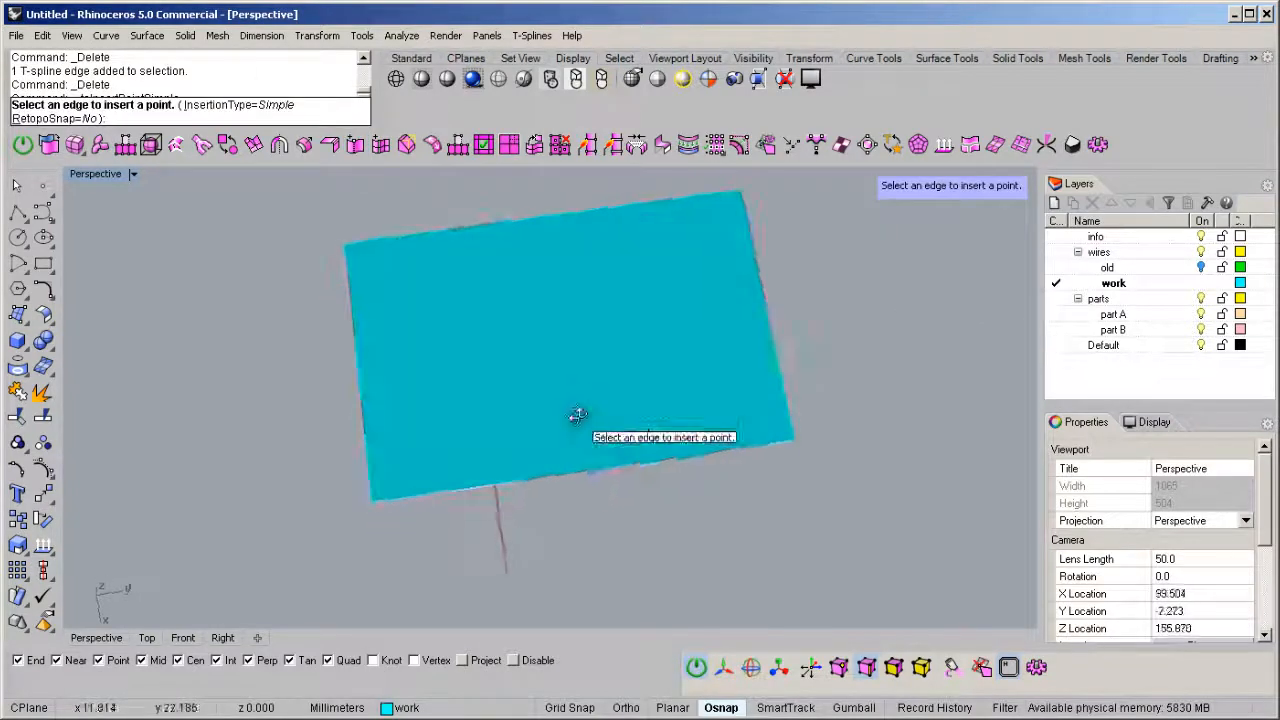
{"action": "scroll", "coordinate": [499, 357], "scroll_direction": "down", "scroll_amount": 4}
{"action": "right_click_drag", "start_coordinate": [499, 370], "coordinate": [499, 499]}
{"action": "scroll", "coordinate": [536, 458], "scroll_direction": "up", "scroll_amount": 3}
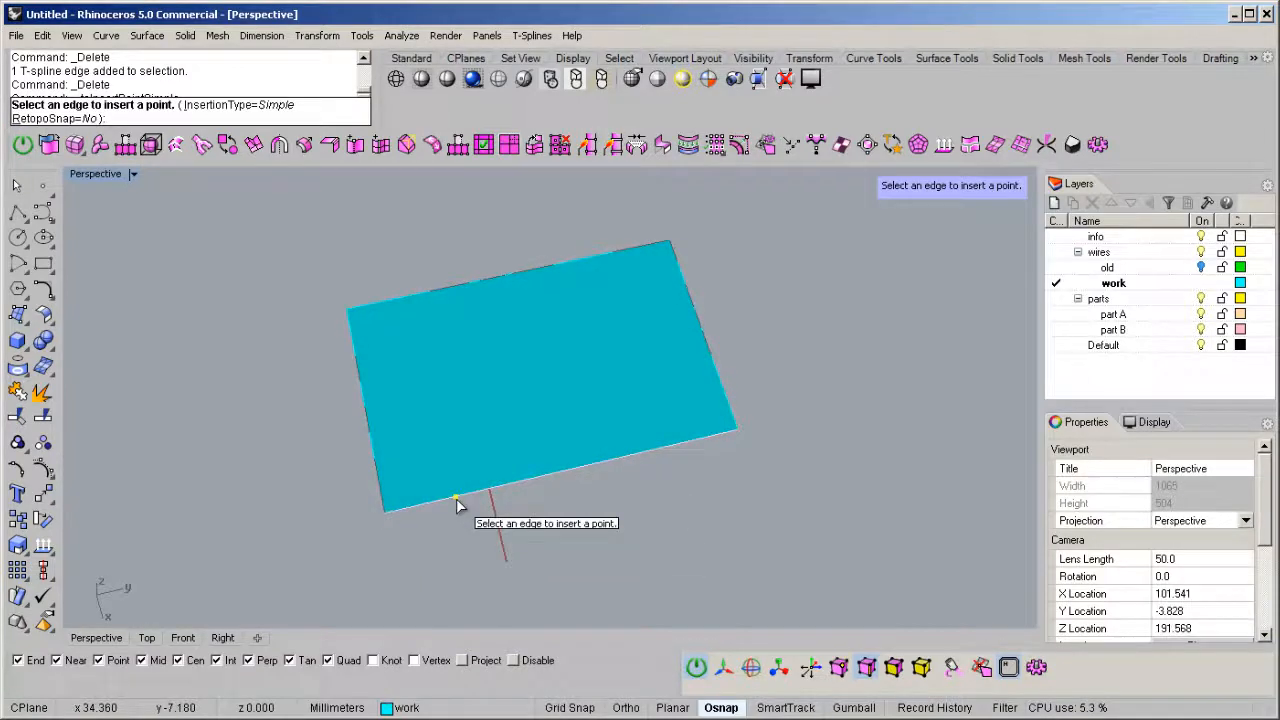
{"action": "left_click", "coordinate": [456, 498]}
{"action": "scroll", "coordinate": [458, 502], "scroll_direction": "up", "scroll_amount": 3}
{"action": "scroll", "coordinate": [462, 515], "scroll_direction": "down", "scroll_amount": 3}
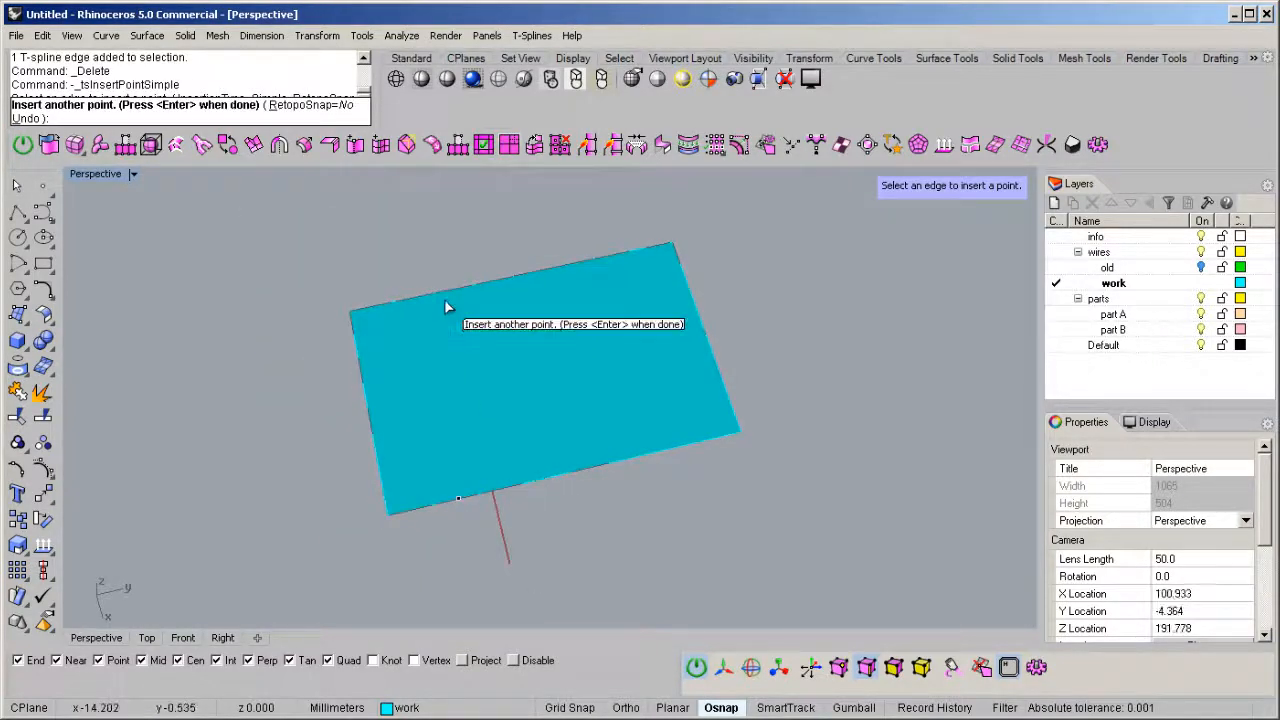
{"action": "scroll", "coordinate": [563, 265], "scroll_direction": "up", "scroll_amount": 2}
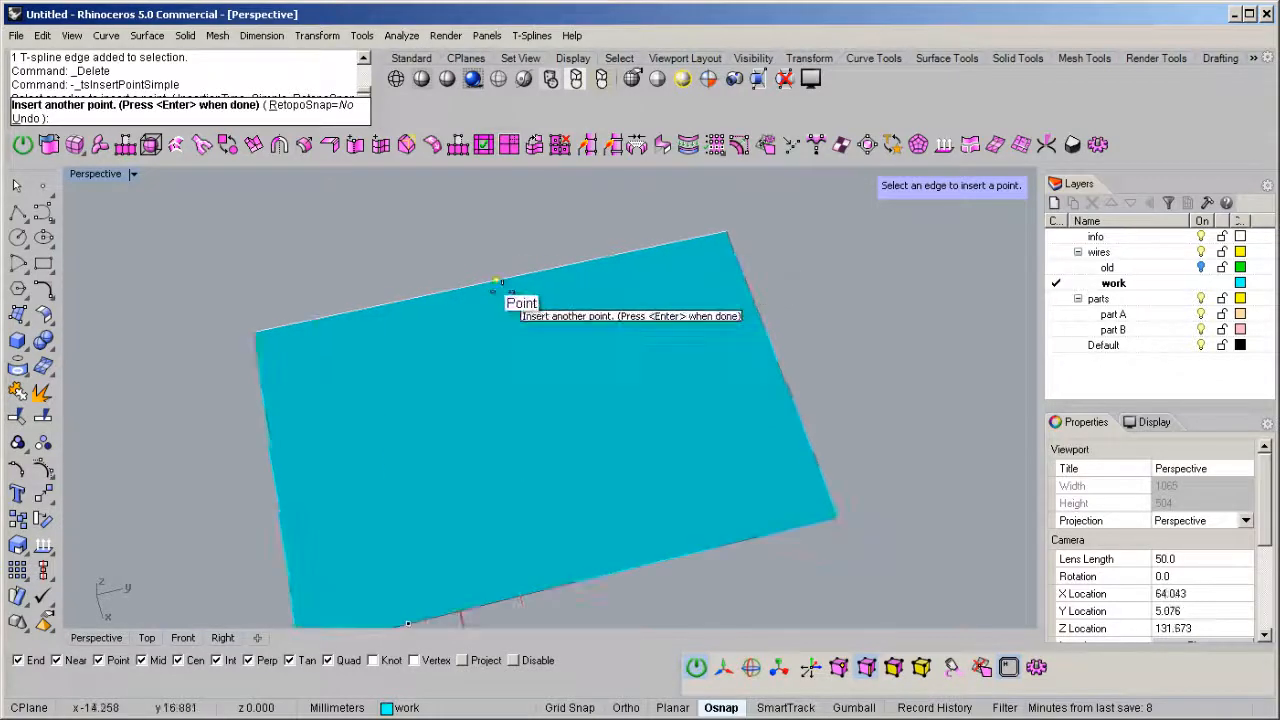
{"action": "left_click", "coordinate": [497, 283]}
{"action": "right_click_drag", "start_coordinate": [497, 285], "coordinate": [541, 485]}
{"action": "right_click", "coordinate": [545, 465]}
Step: Select the two inserted vertices and move them upward to arch the plane
{"action": "key", "text": "a"}
{"action": "left_click_drag", "start_coordinate": [534, 545], "coordinate": [537, 550]}
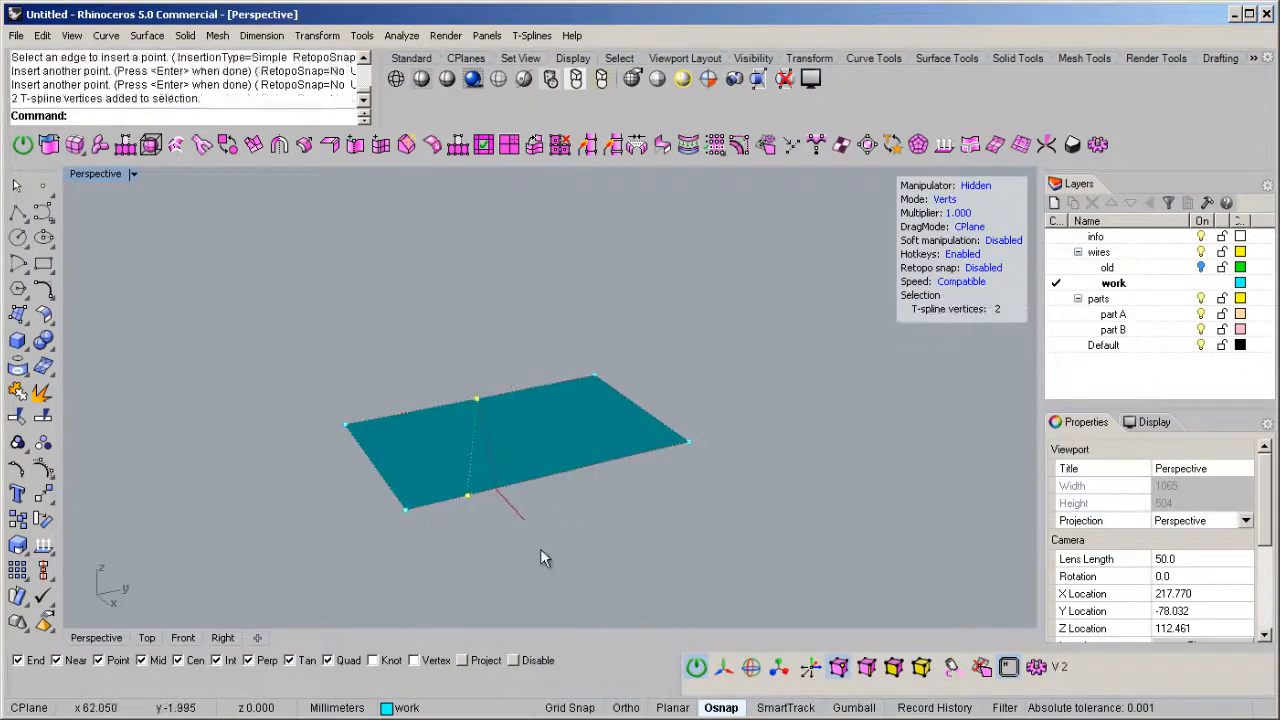
{"action": "key", "text": "w"}
{"action": "right_click_drag", "start_coordinate": [537, 524], "coordinate": [504, 458]}
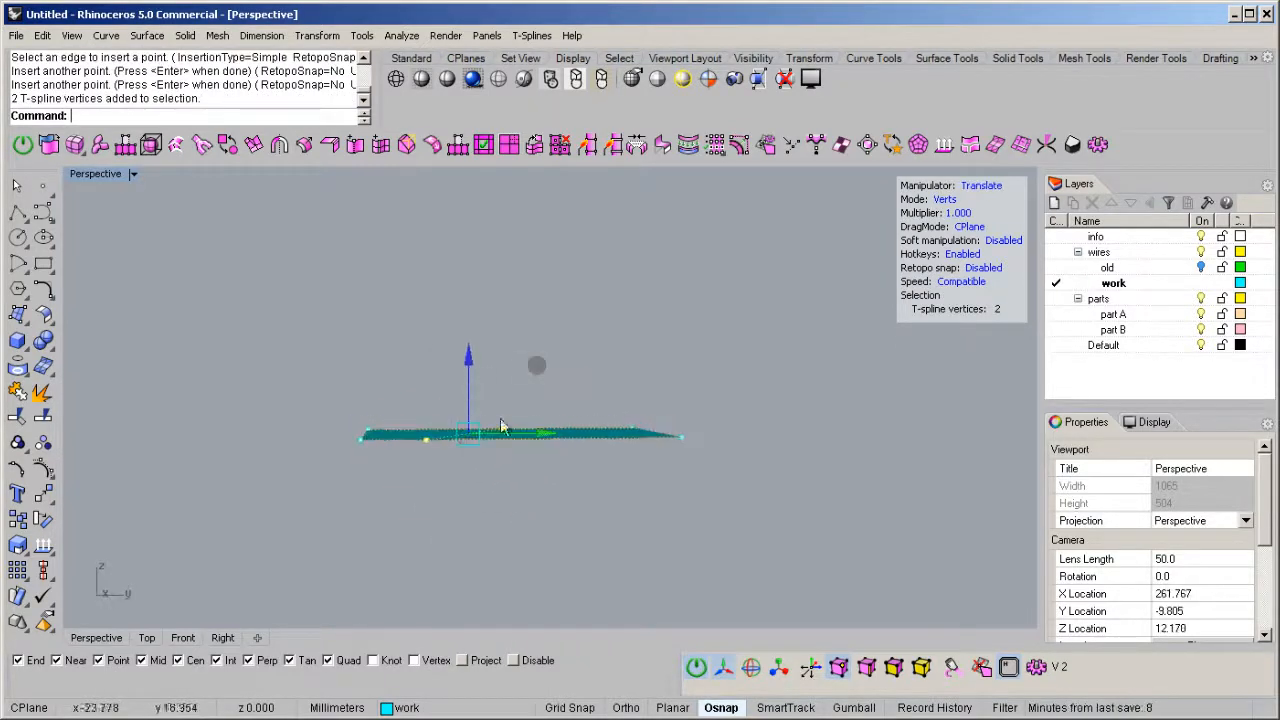
{"action": "left_click_drag", "start_coordinate": [474, 366], "coordinate": [528, 292]}
{"action": "right_click_drag", "start_coordinate": [543, 434], "coordinate": [512, 548]}
{"action": "left_click_drag", "start_coordinate": [391, 540], "coordinate": [450, 381]}
{"action": "right_click_drag", "start_coordinate": [460, 512], "coordinate": [416, 440]}
{"action": "right_click_drag", "start_coordinate": [447, 320], "coordinate": [472, 458]}
Step: Return to object selection, select the arched surface and delete it
{"action": "left_click_drag", "start_coordinate": [660, 305], "coordinate": [241, 611]}
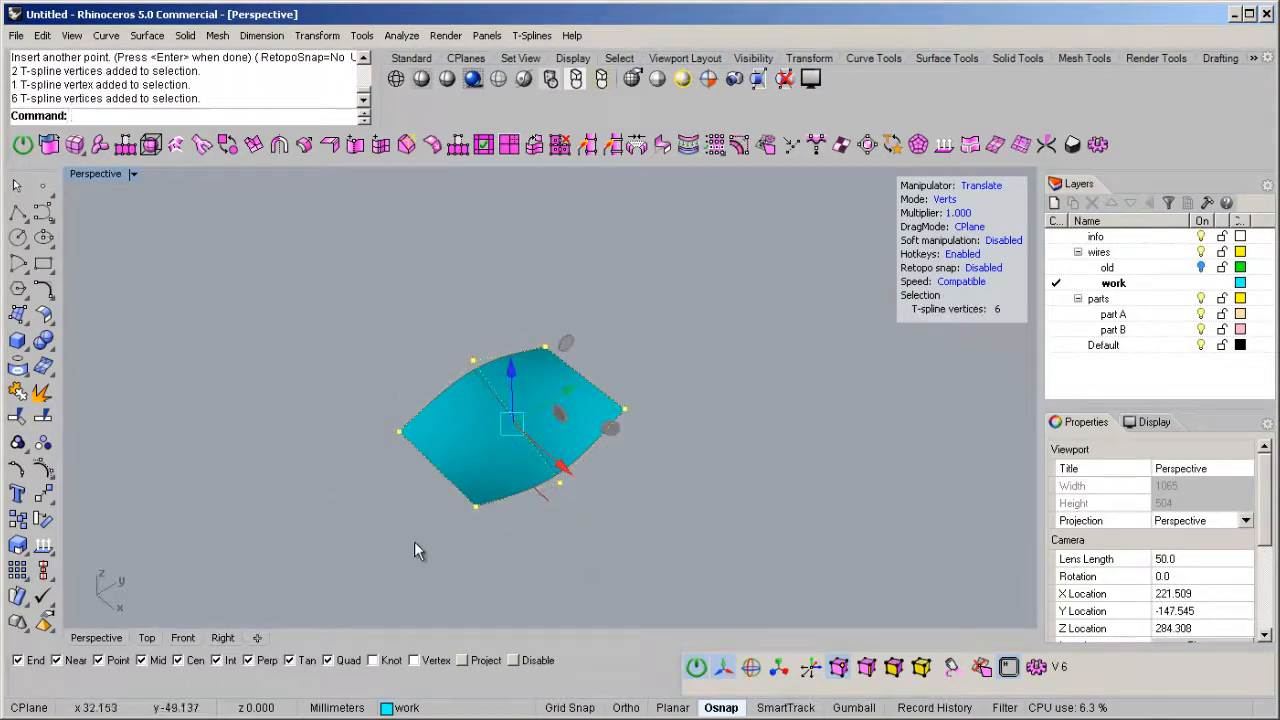
{"action": "key", "text": "f"}
{"action": "left_click_drag", "start_coordinate": [650, 310], "coordinate": [208, 580]}
{"action": "key", "text": "Delete"}
Step: Draw a smooth T-splines box with a base of about 53 by 133 mm around the origin and toggle it to box display
{"action": "middle_click", "coordinate": [332, 250]}
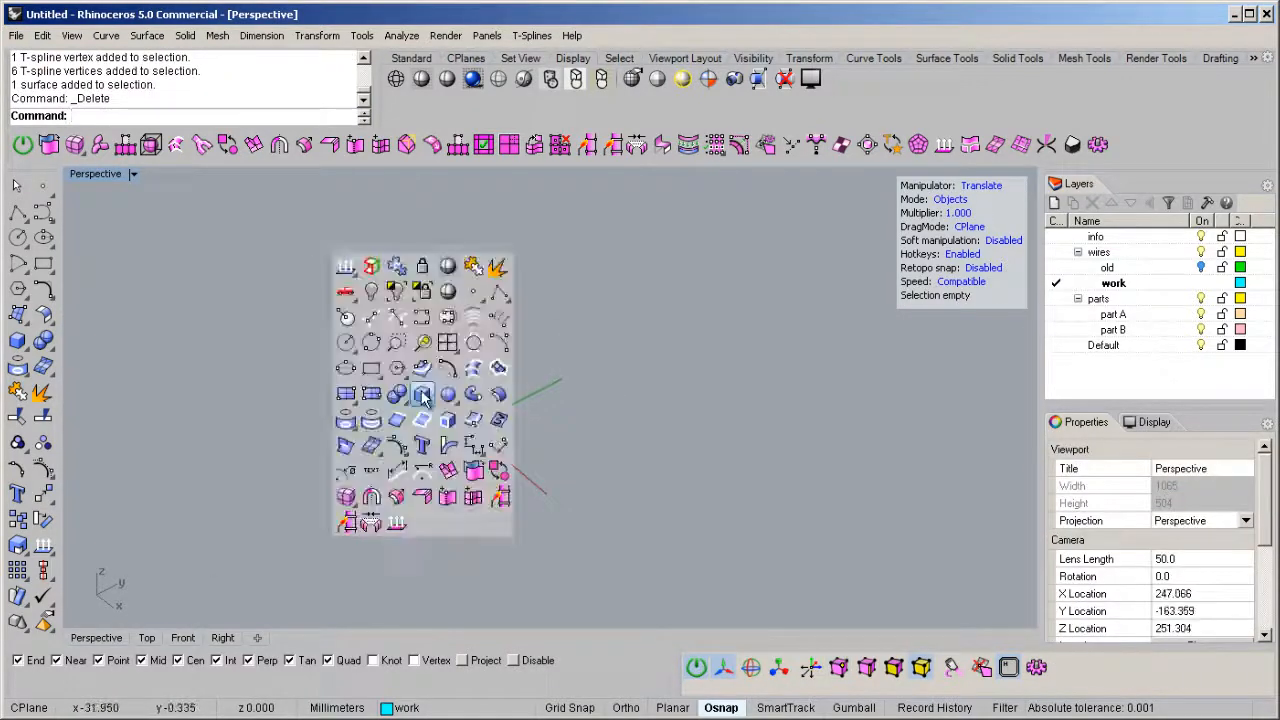
{"action": "left_click", "coordinate": [347, 498]}
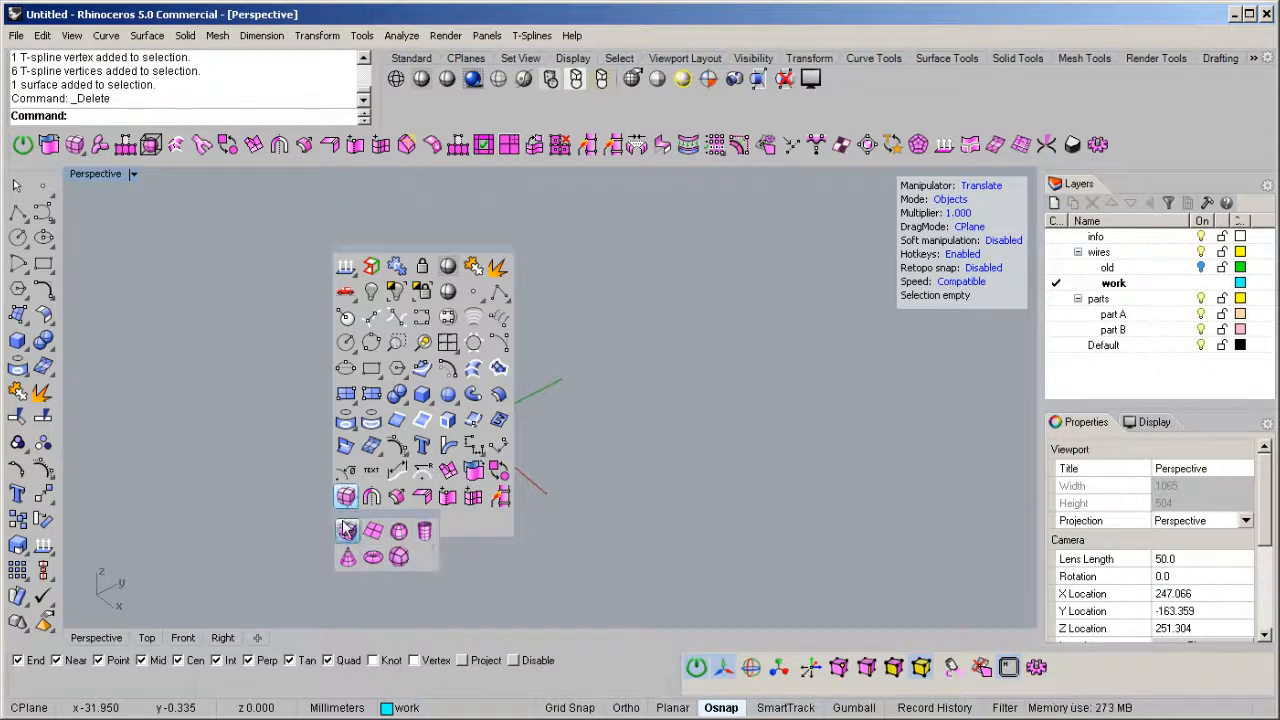
{"action": "left_click", "coordinate": [345, 528]}
{"action": "left_click", "coordinate": [352, 474]}
{"action": "left_click", "coordinate": [669, 418]}
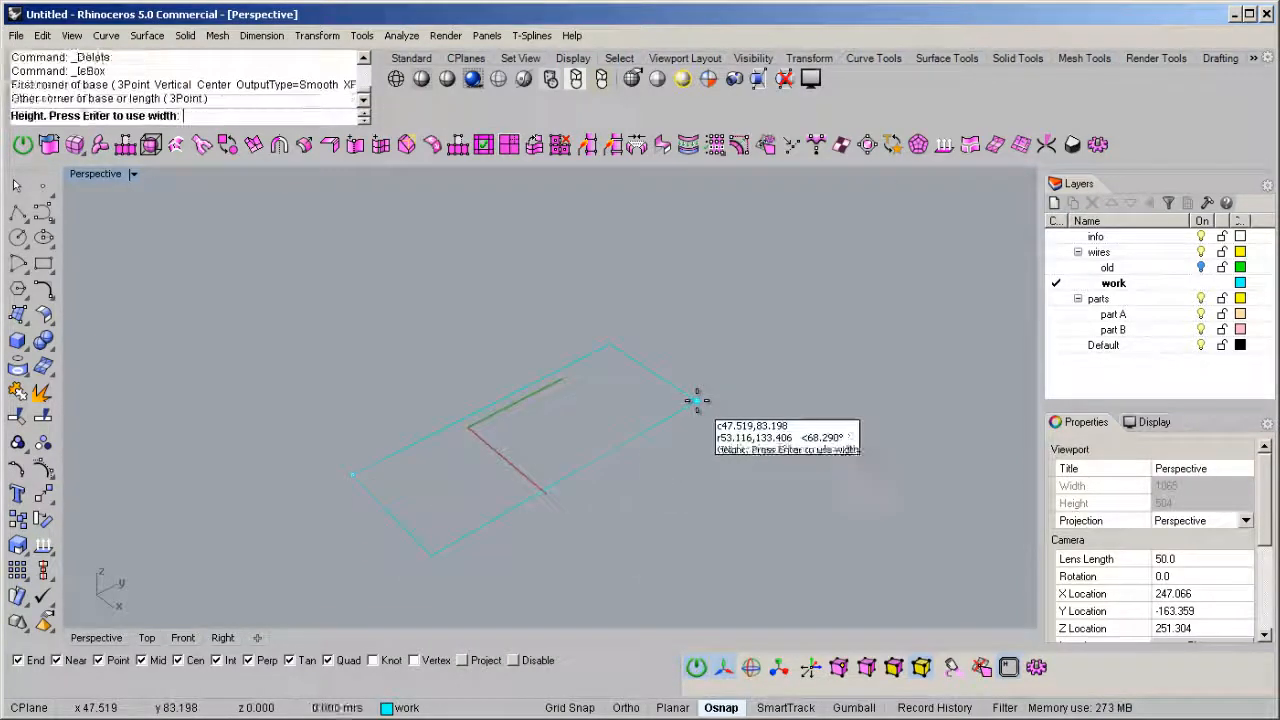
{"action": "left_click", "coordinate": [649, 338]}
{"action": "key", "text": "Tab"}
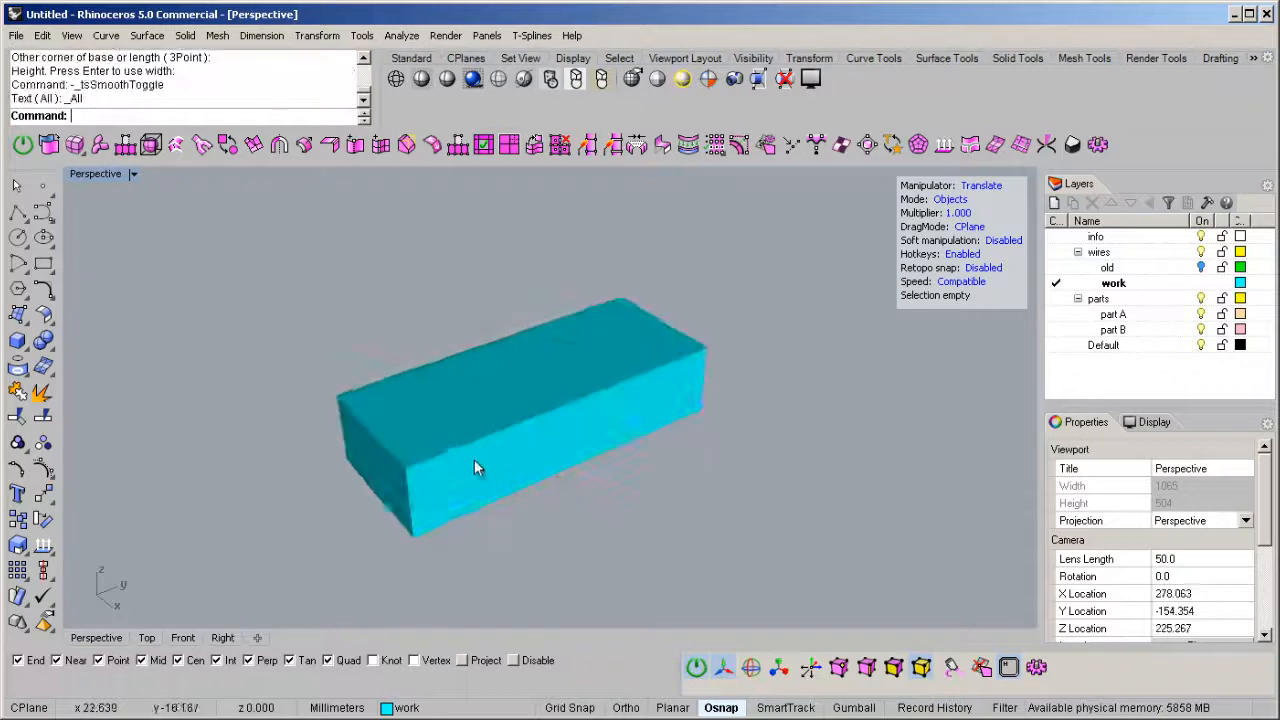
Step: Select the ring of eight faces around one half of the box and insert an edge loop through them
{"action": "right_click_drag", "start_coordinate": [484, 470], "coordinate": [457, 494]}
{"action": "left_click", "coordinate": [503, 432]}
{"action": "right_click_drag", "start_coordinate": [503, 432], "coordinate": [426, 414]}
{"action": "key", "text": "d"}
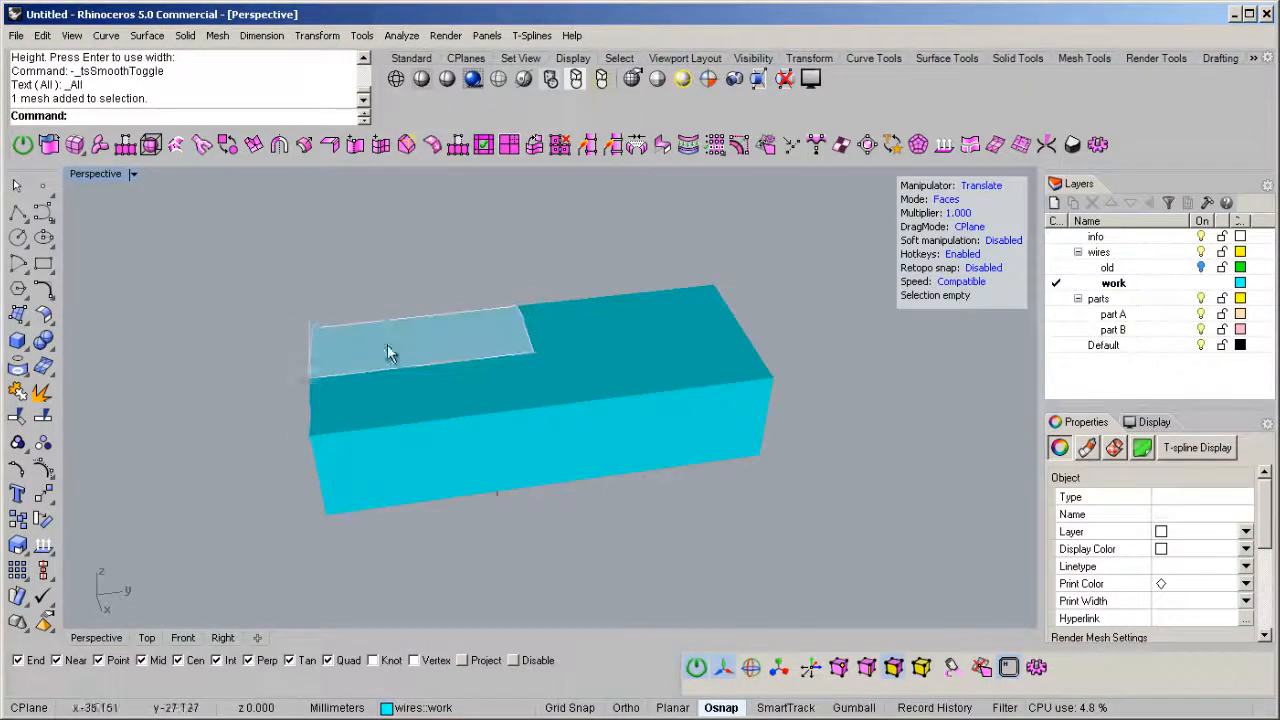
{"action": "scroll", "coordinate": [390, 345], "scroll_direction": "up", "scroll_amount": 6}
{"action": "left_click", "coordinate": [399, 346]}
{"action": "left_click", "coordinate": [367, 461], "text": "shift"}
{"action": "double_click", "coordinate": [367, 461], "text": "shift"}
{"action": "scroll", "coordinate": [367, 461], "scroll_direction": "down", "scroll_amount": 5}
{"action": "right_click_drag", "start_coordinate": [414, 446], "coordinate": [438, 490]}
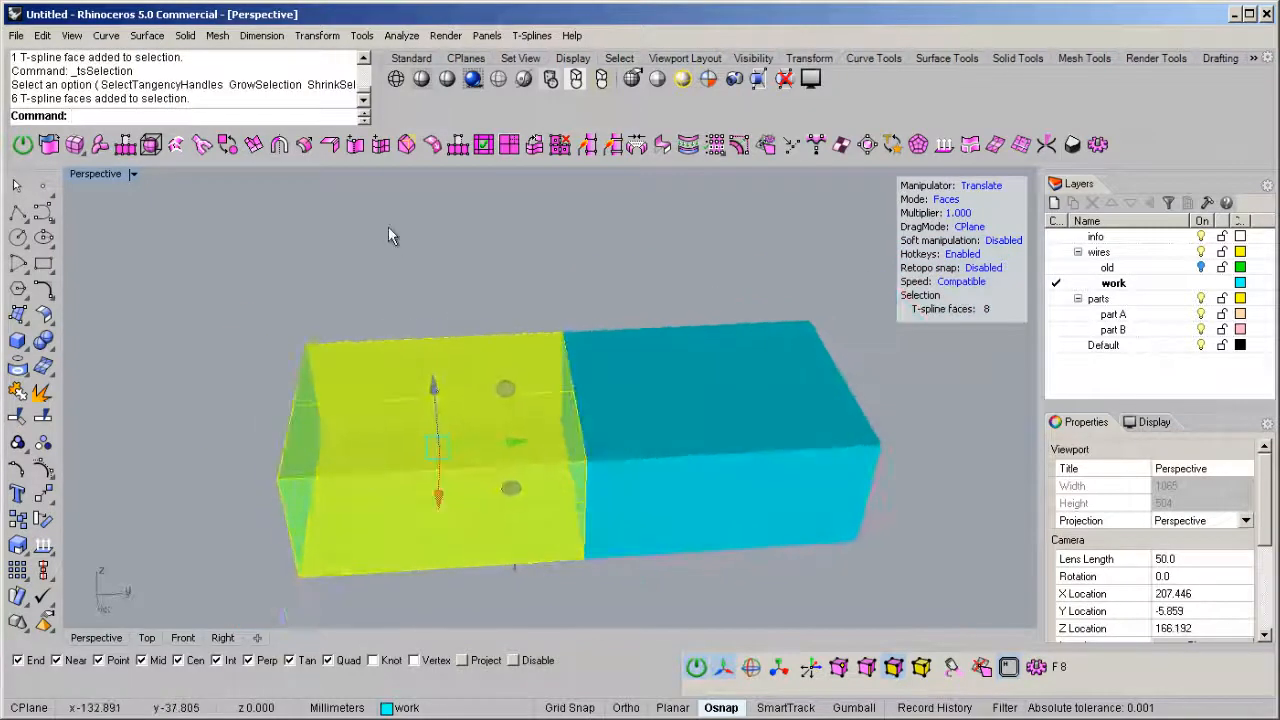
{"action": "left_click", "coordinate": [382, 145]}
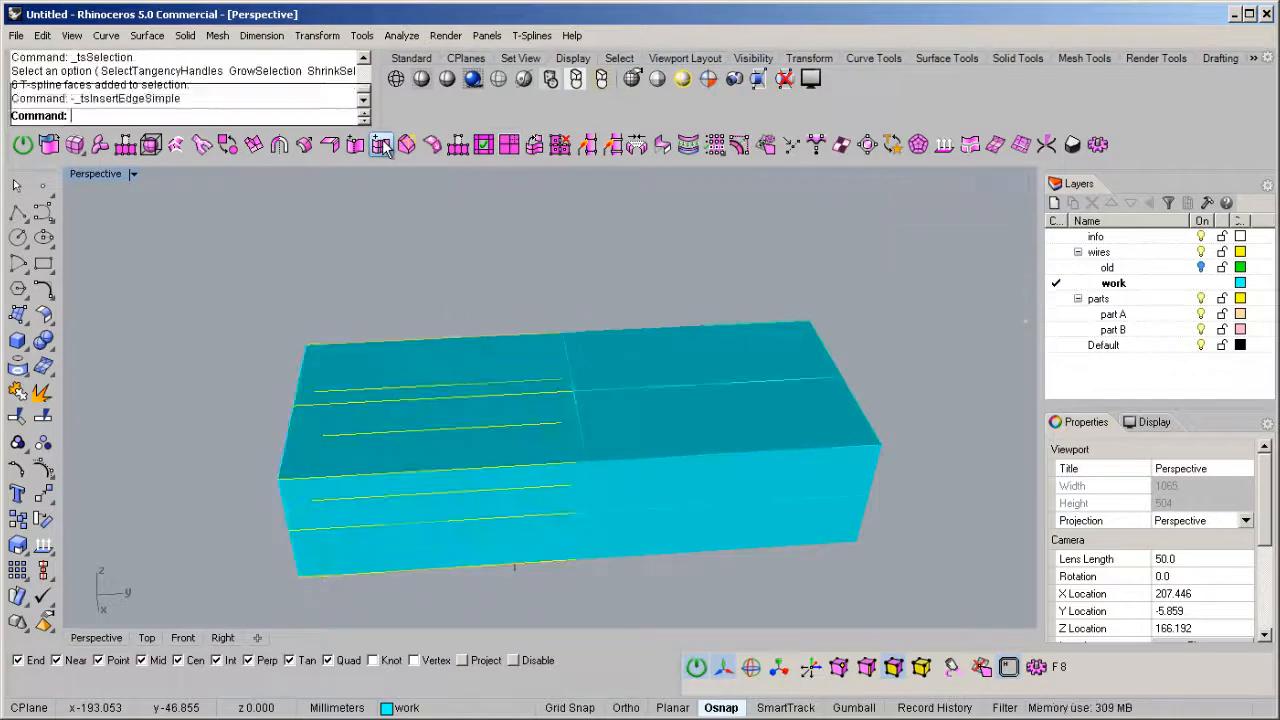
{"action": "left_click", "coordinate": [428, 354]}
{"action": "right_click_drag", "start_coordinate": [391, 477], "coordinate": [530, 421]}
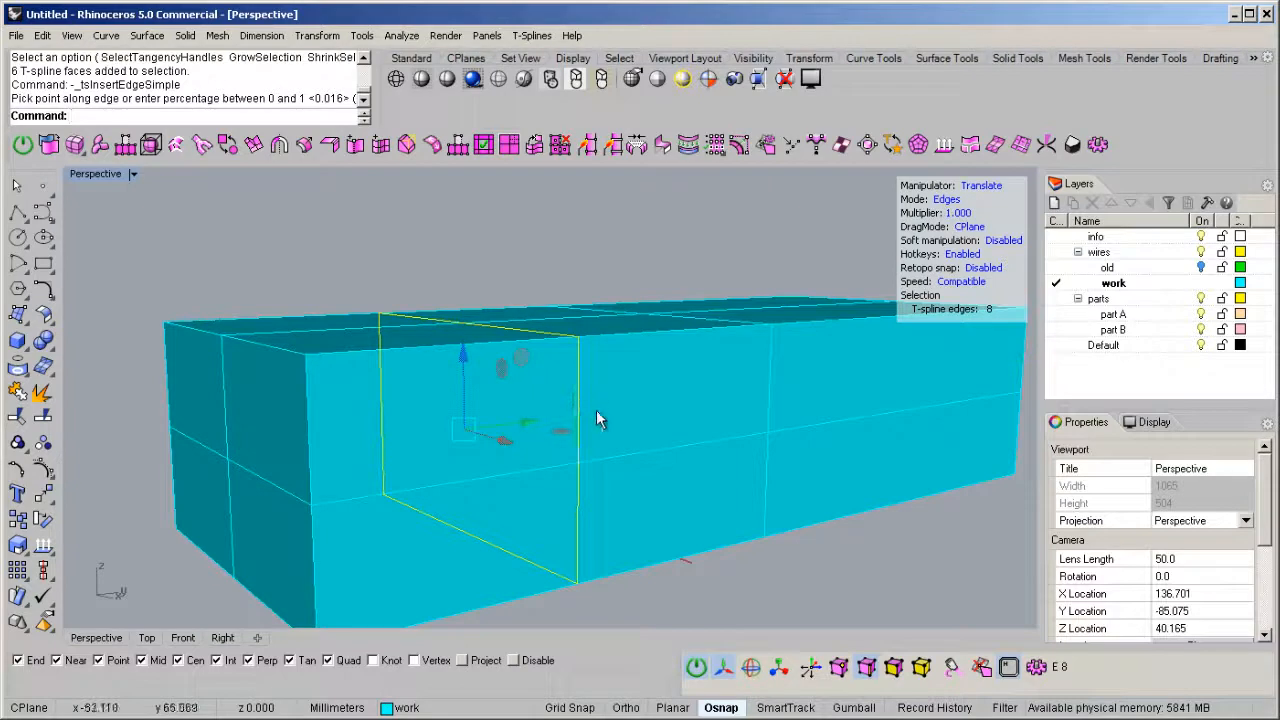
Step: Delete the upper segment of the new edge loop on the box's long front side
{"action": "left_click", "coordinate": [578, 404]}
{"action": "key", "text": "Delete"}
{"action": "scroll", "coordinate": [580, 450], "scroll_direction": "down", "scroll_amount": 5}
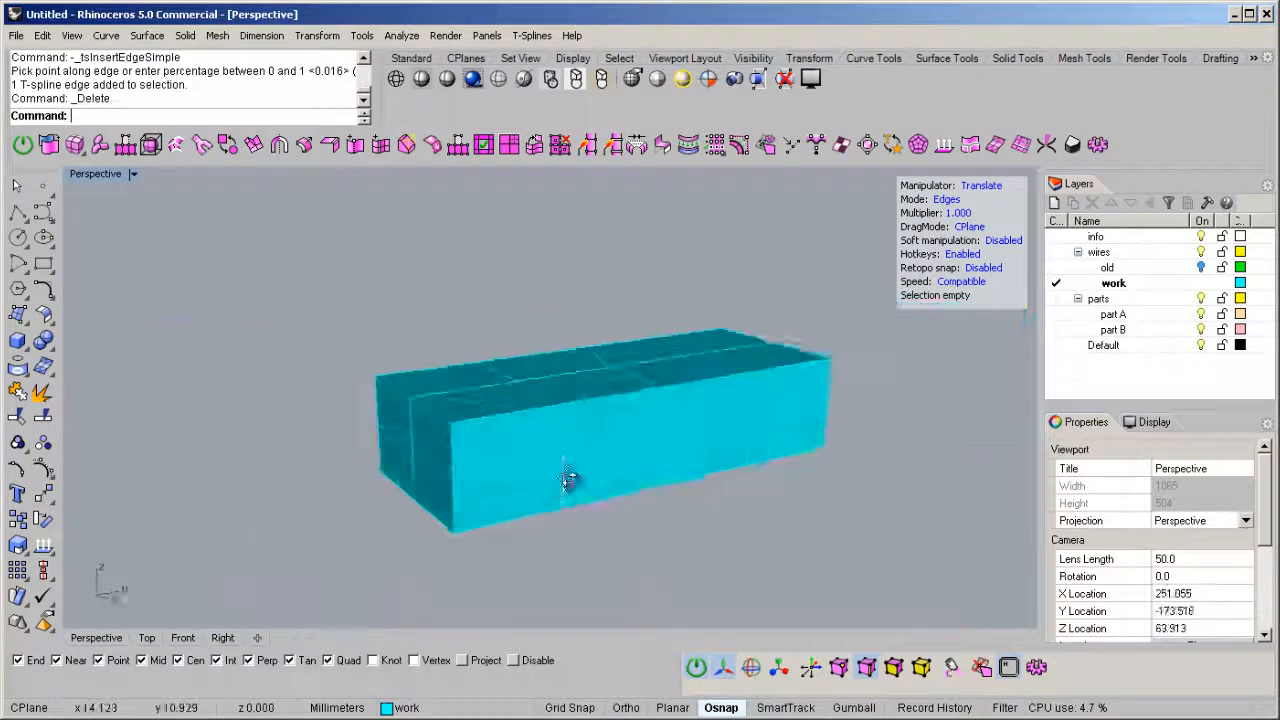
{"action": "right_click_drag", "start_coordinate": [511, 499], "coordinate": [529, 493]}
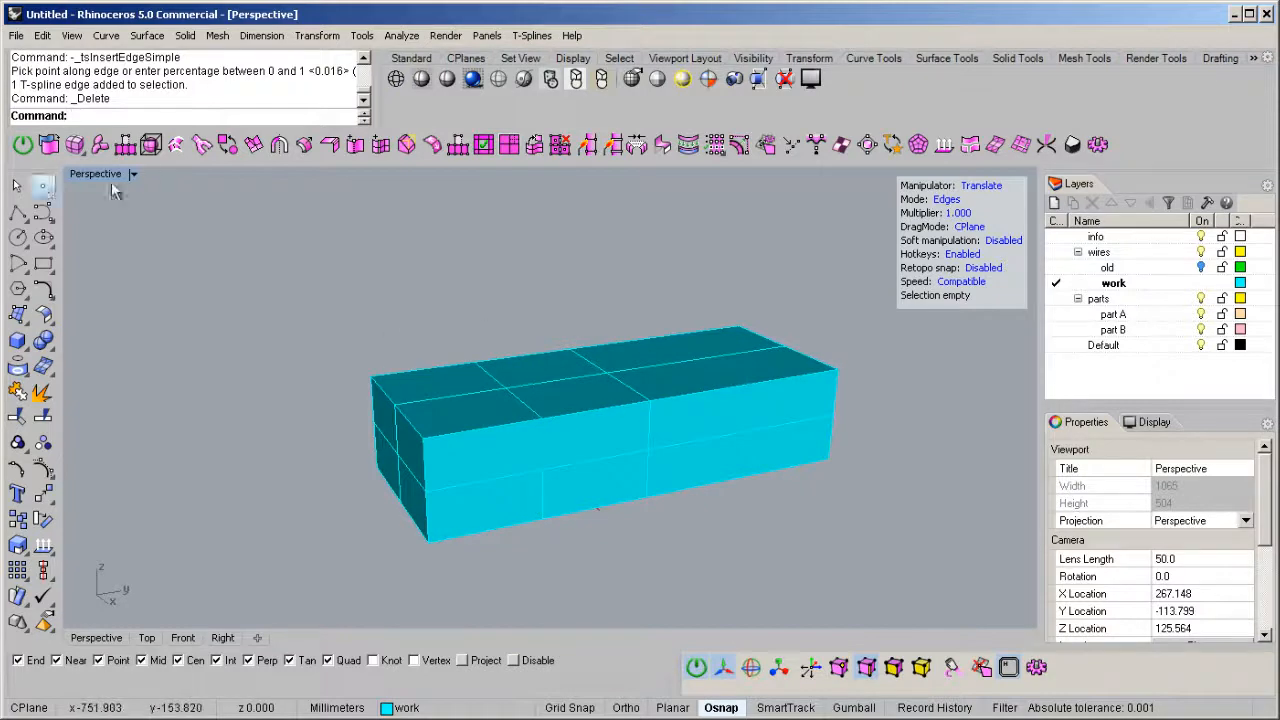
Step: Toggle the box to smooth display, examine the surface around the deleted edge segment, and return to box display
{"action": "left_click", "coordinate": [227, 146]}
{"action": "scroll", "coordinate": [464, 402], "scroll_direction": "up", "scroll_amount": 4}
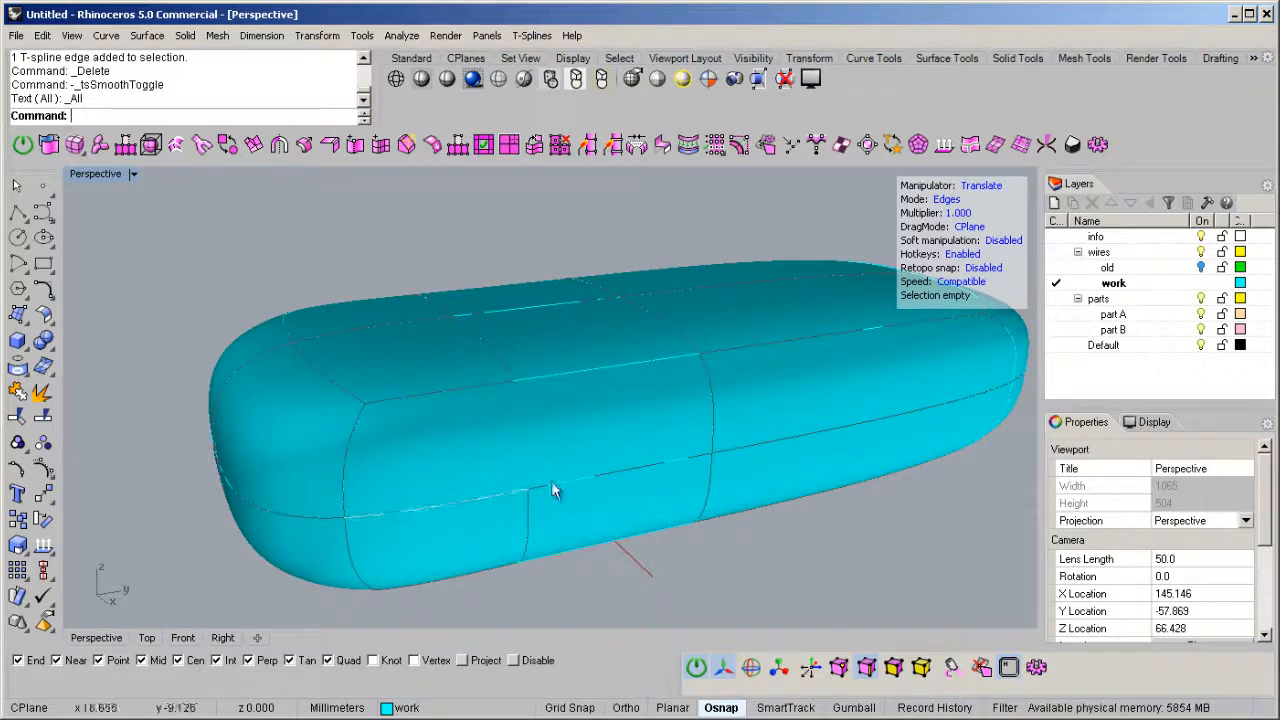
{"action": "scroll", "coordinate": [465, 427], "scroll_direction": "down", "scroll_amount": 5}
{"action": "right_click_drag", "start_coordinate": [465, 427], "coordinate": [523, 474]}
{"action": "scroll", "coordinate": [523, 474], "scroll_direction": "up", "scroll_amount": 3}
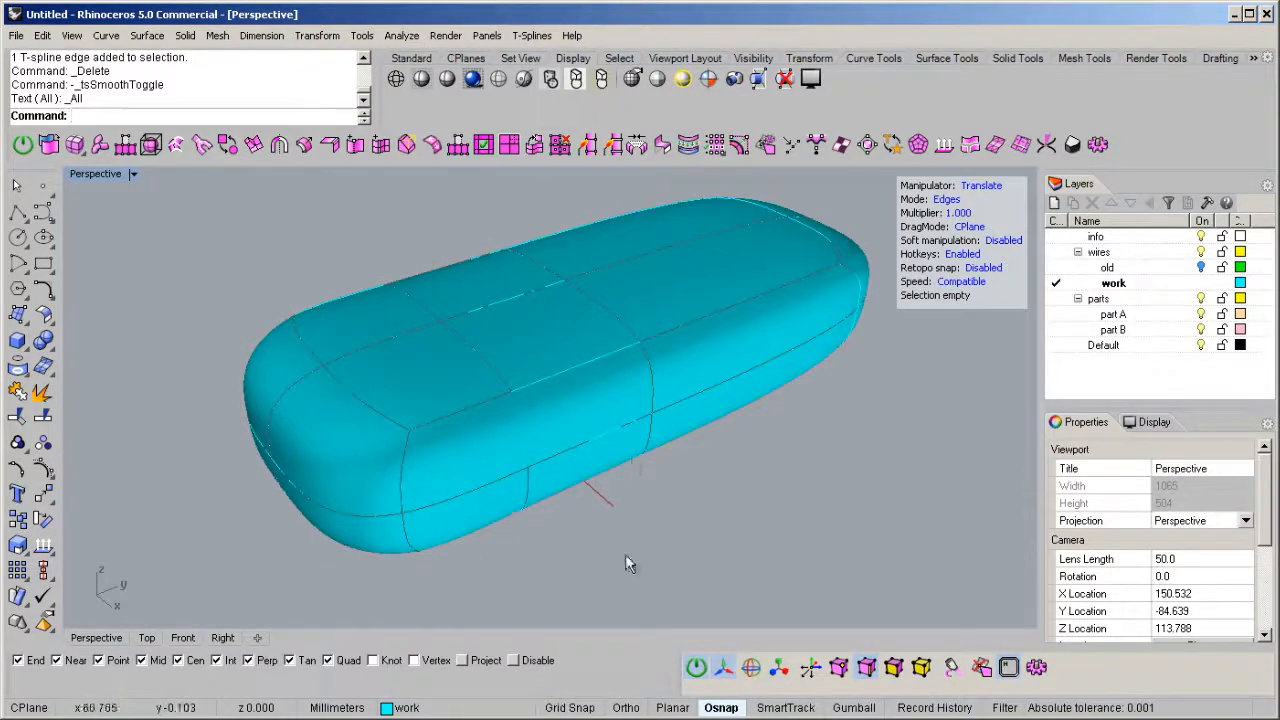
{"action": "key", "text": "Tab"}
Step: Insert points at both open ends of the broken edge loop to restore its missing side segment
{"action": "scroll", "coordinate": [534, 457], "scroll_direction": "up", "scroll_amount": 6}
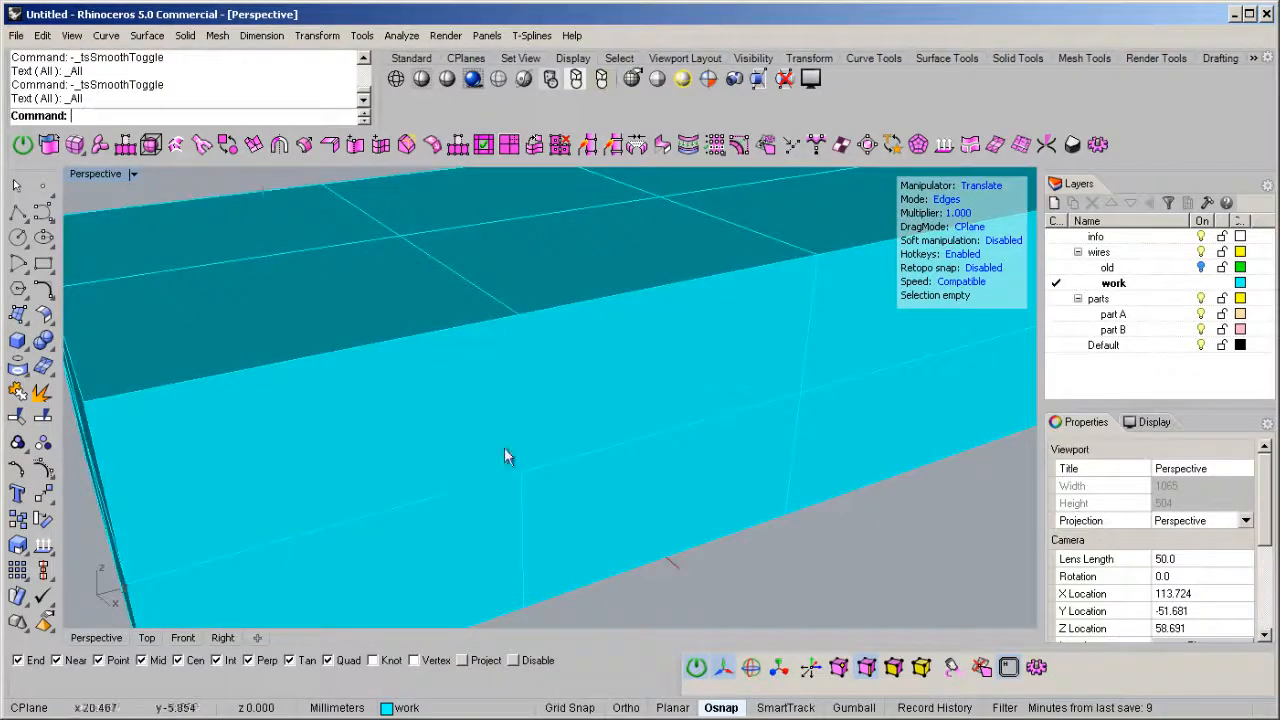
{"action": "left_click", "coordinate": [355, 146]}
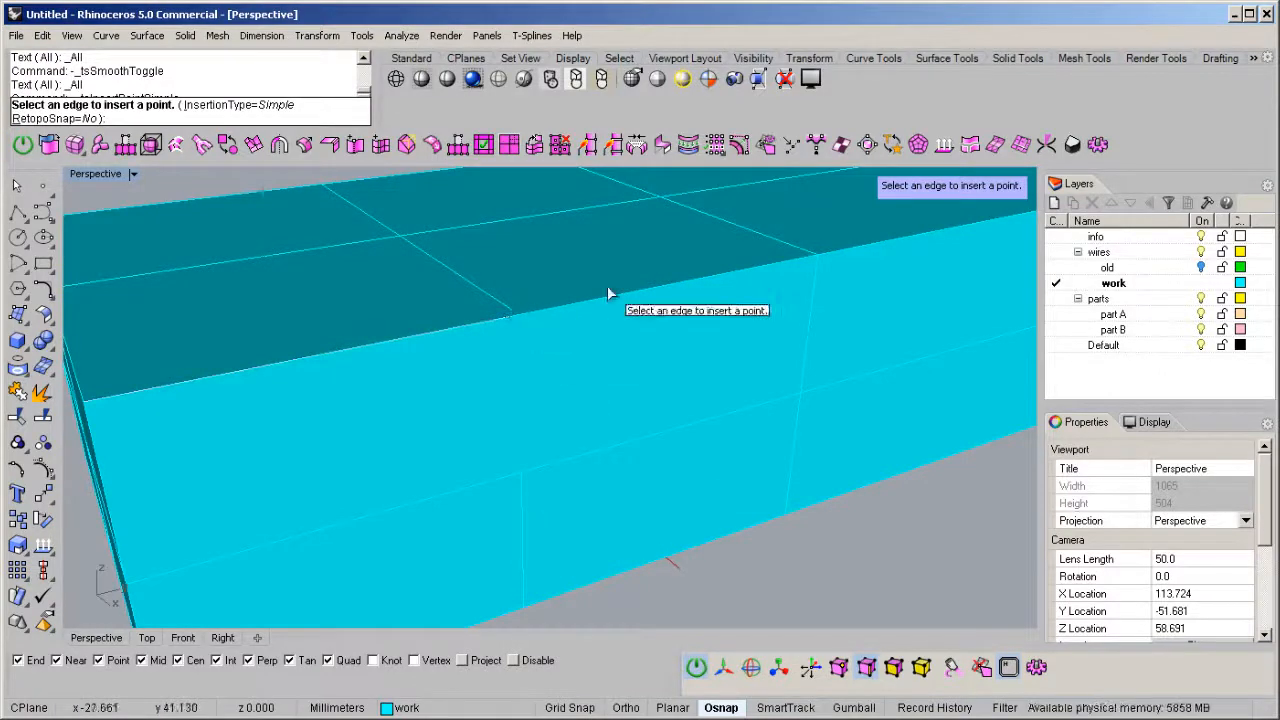
{"action": "left_click", "coordinate": [517, 316]}
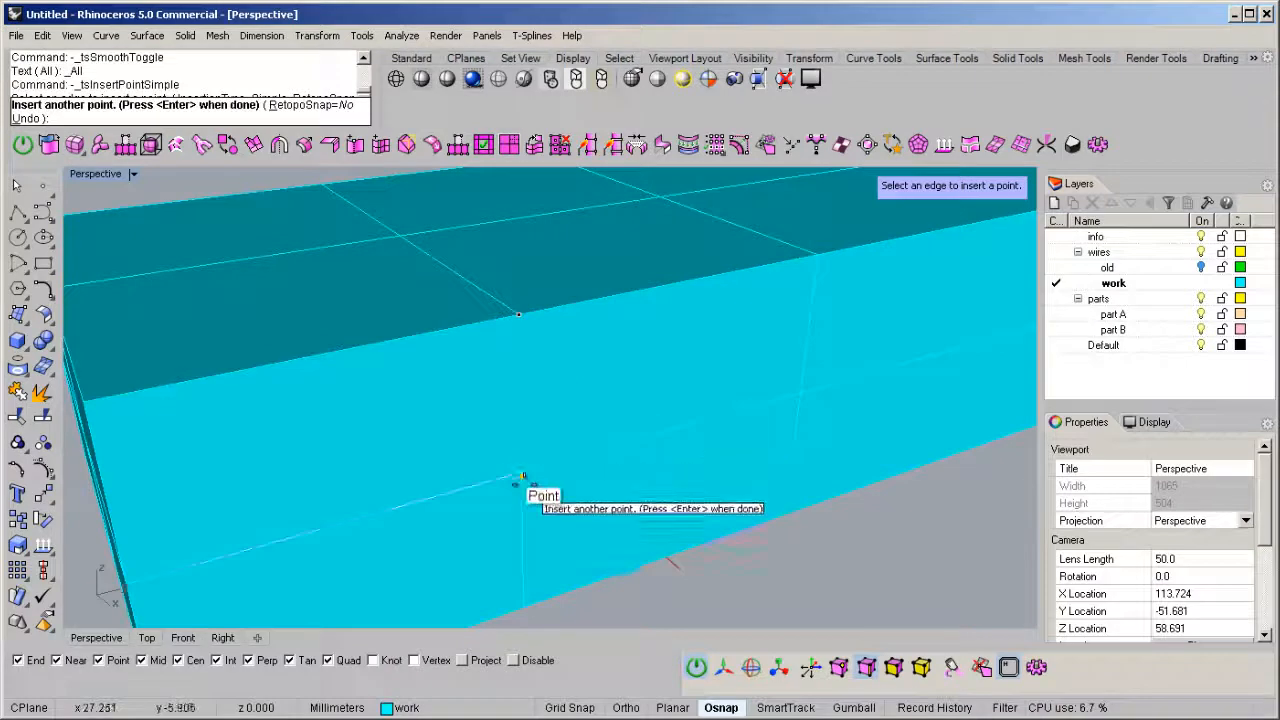
{"action": "left_click", "coordinate": [521, 471]}
{"action": "scroll", "coordinate": [646, 455], "scroll_direction": "down", "scroll_amount": 5}
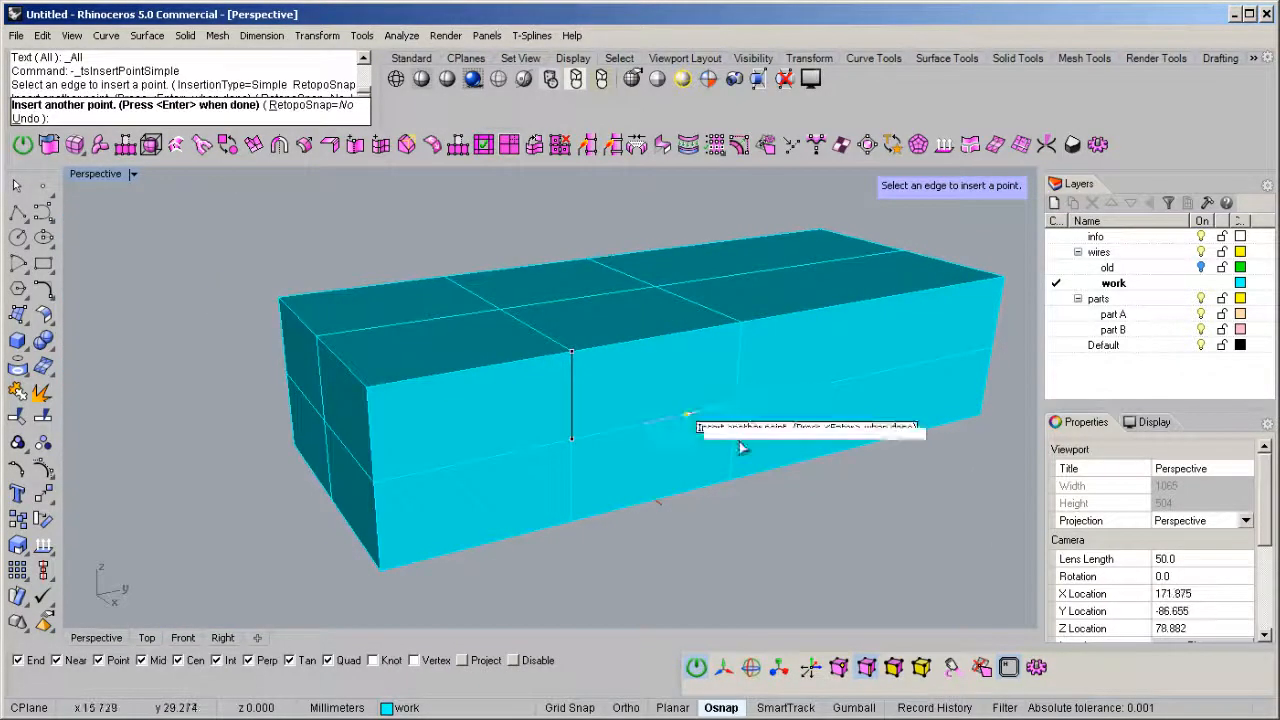
{"action": "key", "text": "Return"}
Step: Examine the completed edge loop and the box's wireframe from several sides using edge and object selection
{"action": "right_click_drag", "start_coordinate": [709, 463], "coordinate": [586, 430]}
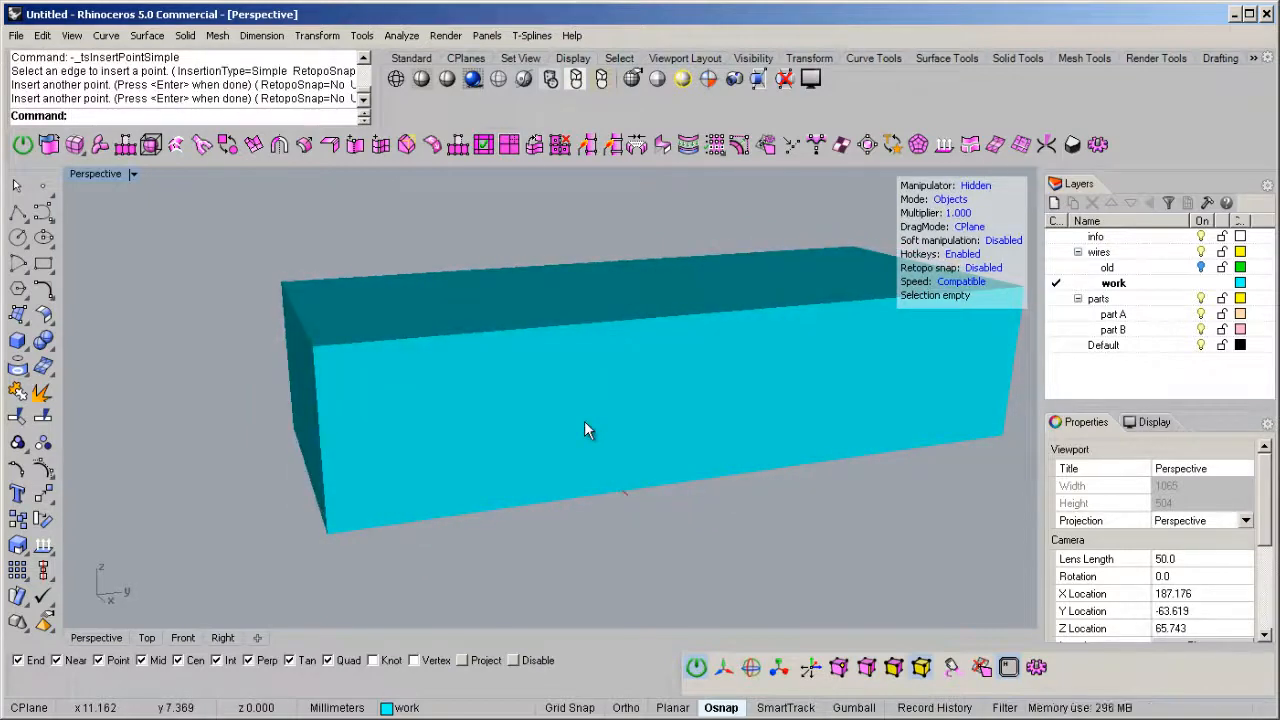
{"action": "key", "text": "s"}
{"action": "right_click_drag", "start_coordinate": [585, 422], "coordinate": [504, 201]}
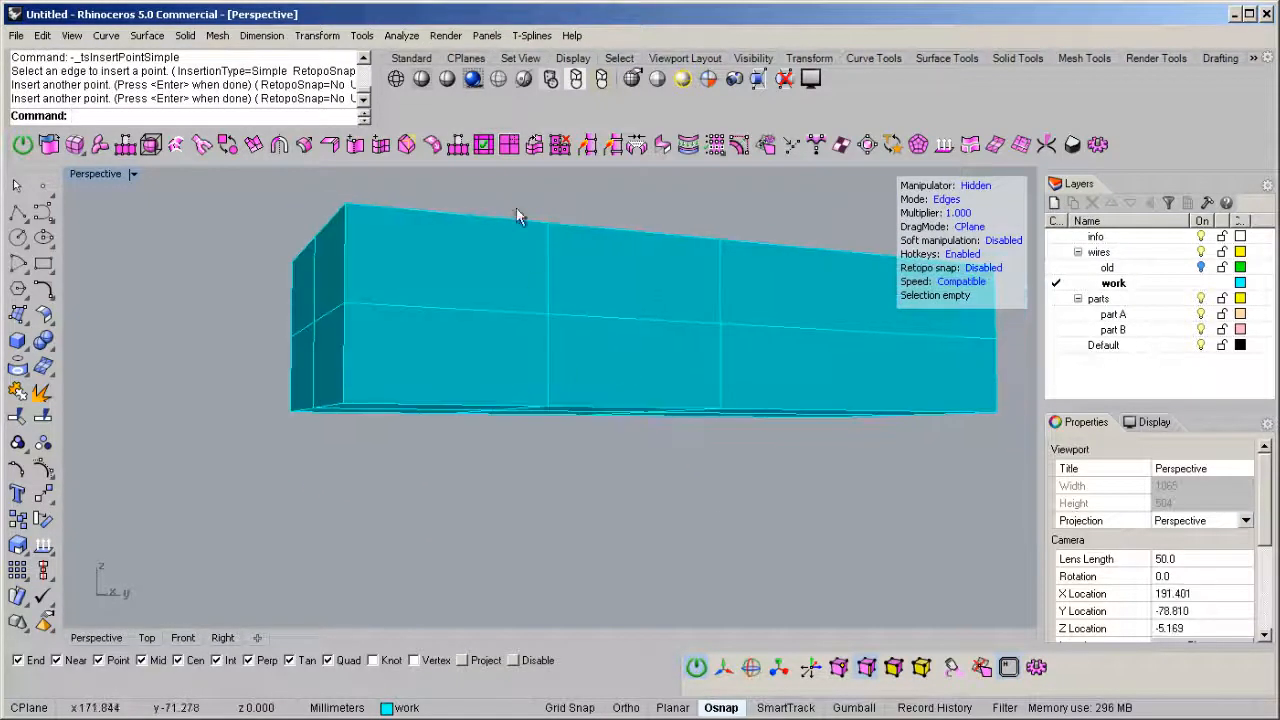
{"action": "right_click_drag", "start_coordinate": [538, 274], "coordinate": [546, 392]}
{"action": "key", "text": "f"}
{"action": "left_click", "coordinate": [621, 348]}
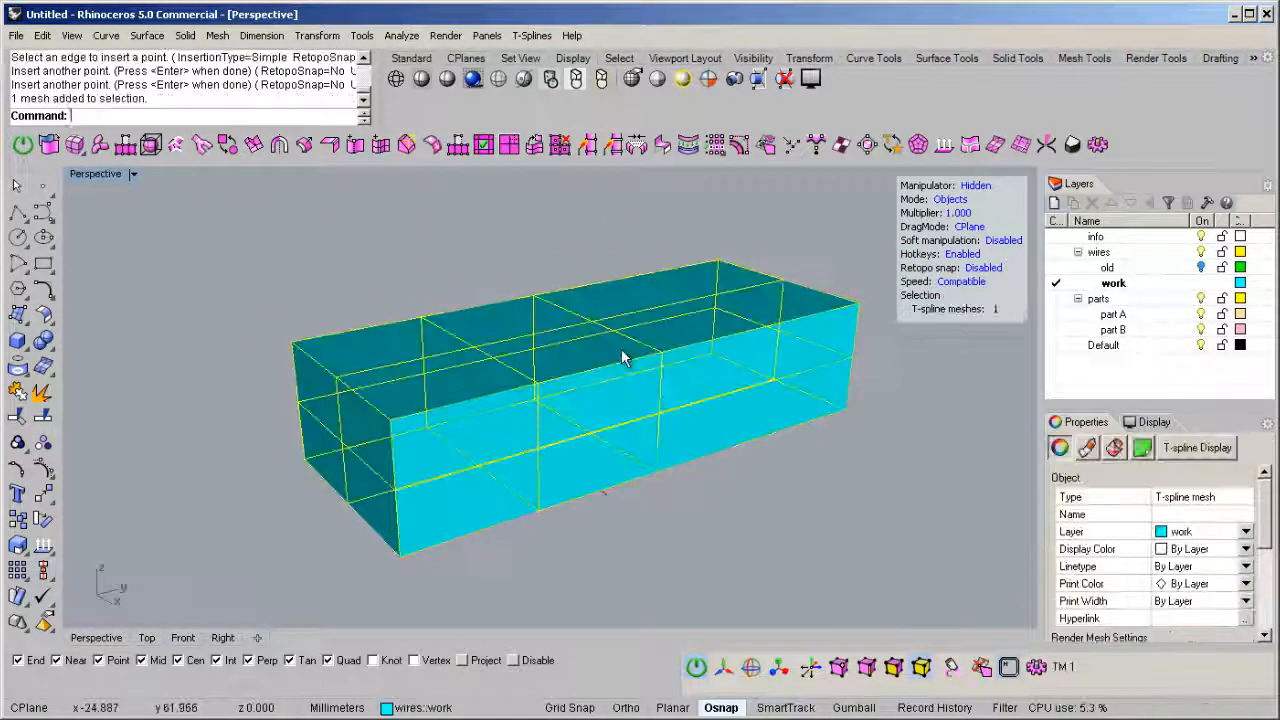
{"action": "right_click_drag", "start_coordinate": [621, 349], "coordinate": [710, 415]}
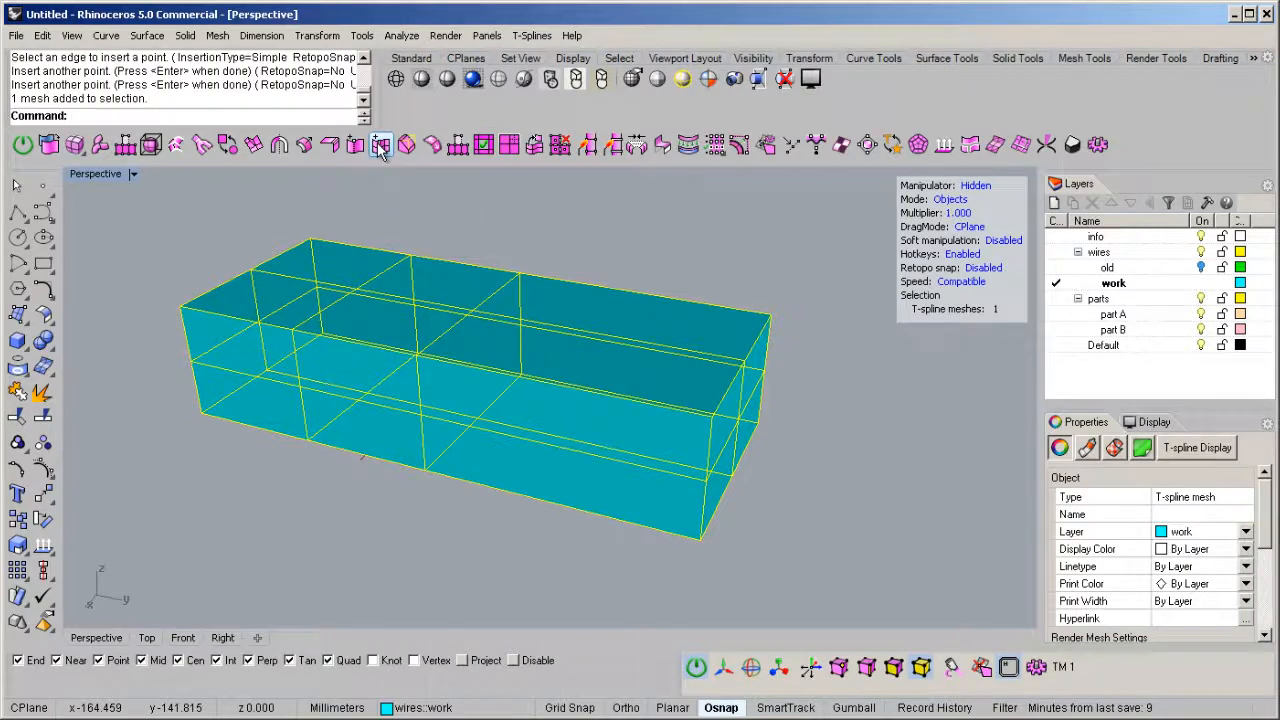
{"action": "right_click_drag", "start_coordinate": [441, 303], "coordinate": [550, 422]}
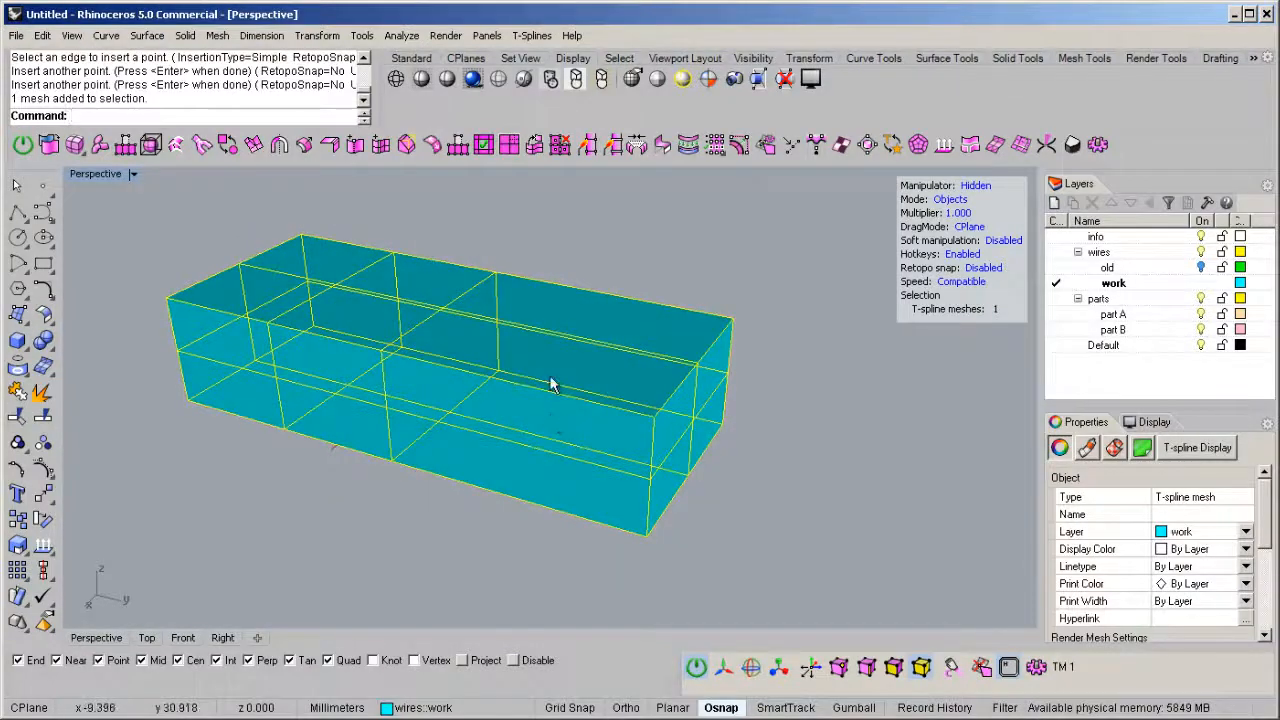
Step: Select the ring of eight faces around the box's undivided long end section
{"action": "key", "text": "d"}
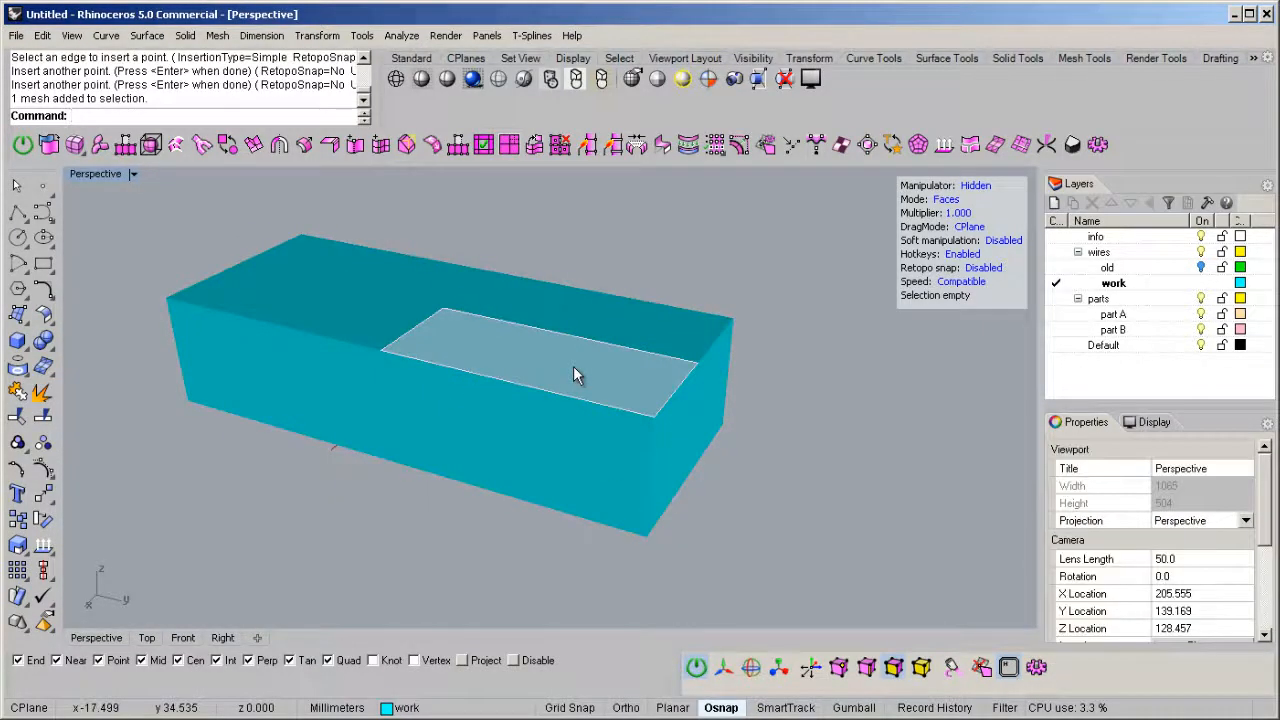
{"action": "left_click", "coordinate": [575, 375]}
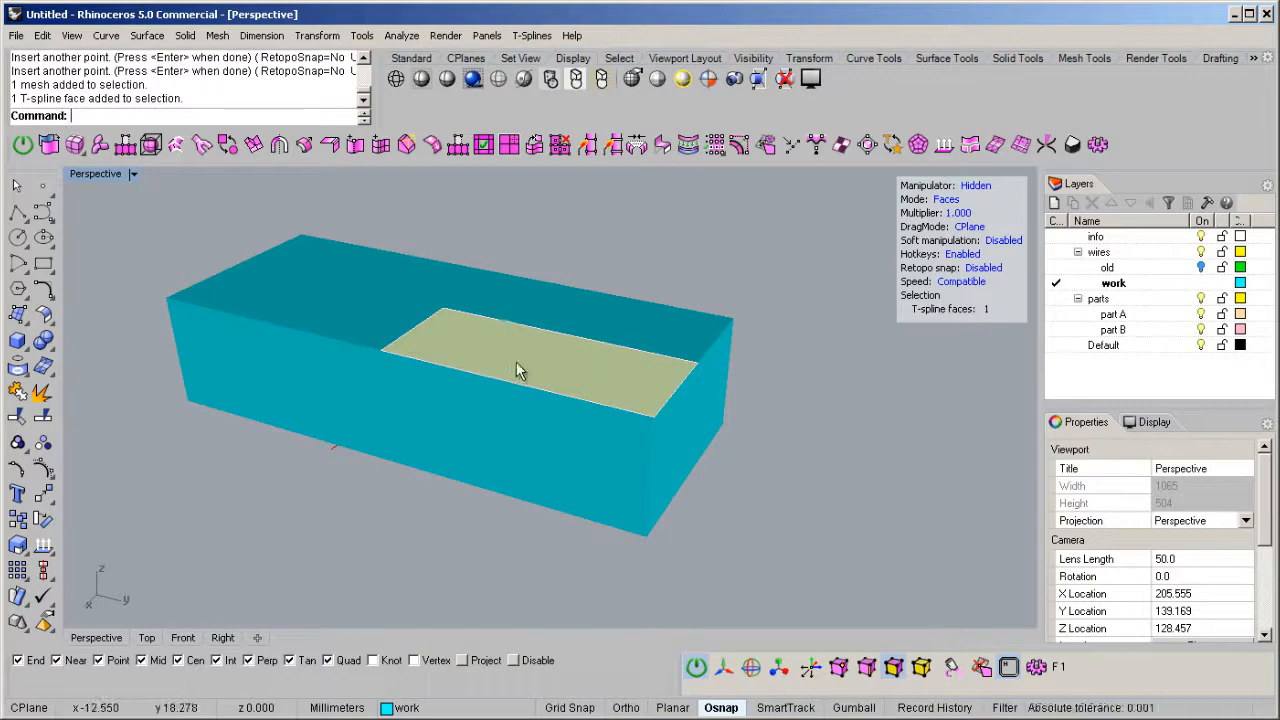
{"action": "right_click_drag", "start_coordinate": [516, 362], "coordinate": [552, 360]}
{"action": "scroll", "coordinate": [524, 408], "scroll_direction": "up", "scroll_amount": 3}
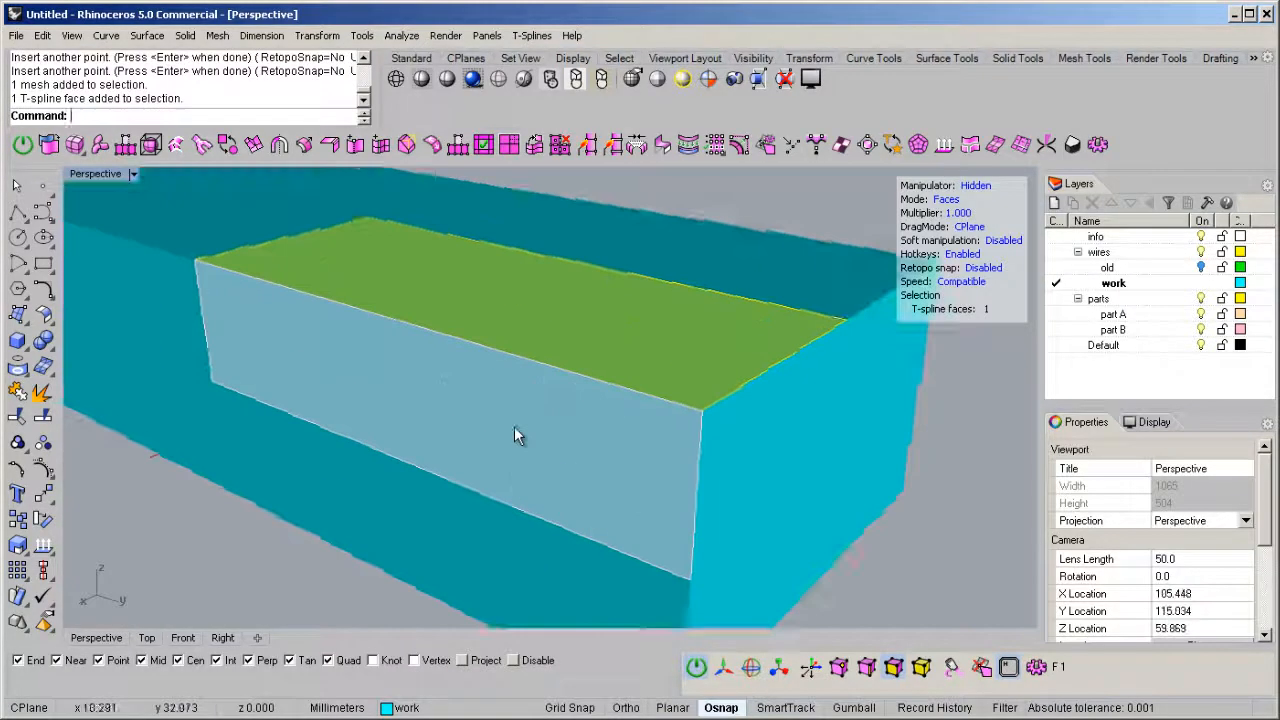
{"action": "scroll", "coordinate": [511, 427], "scroll_direction": "down", "scroll_amount": 2}
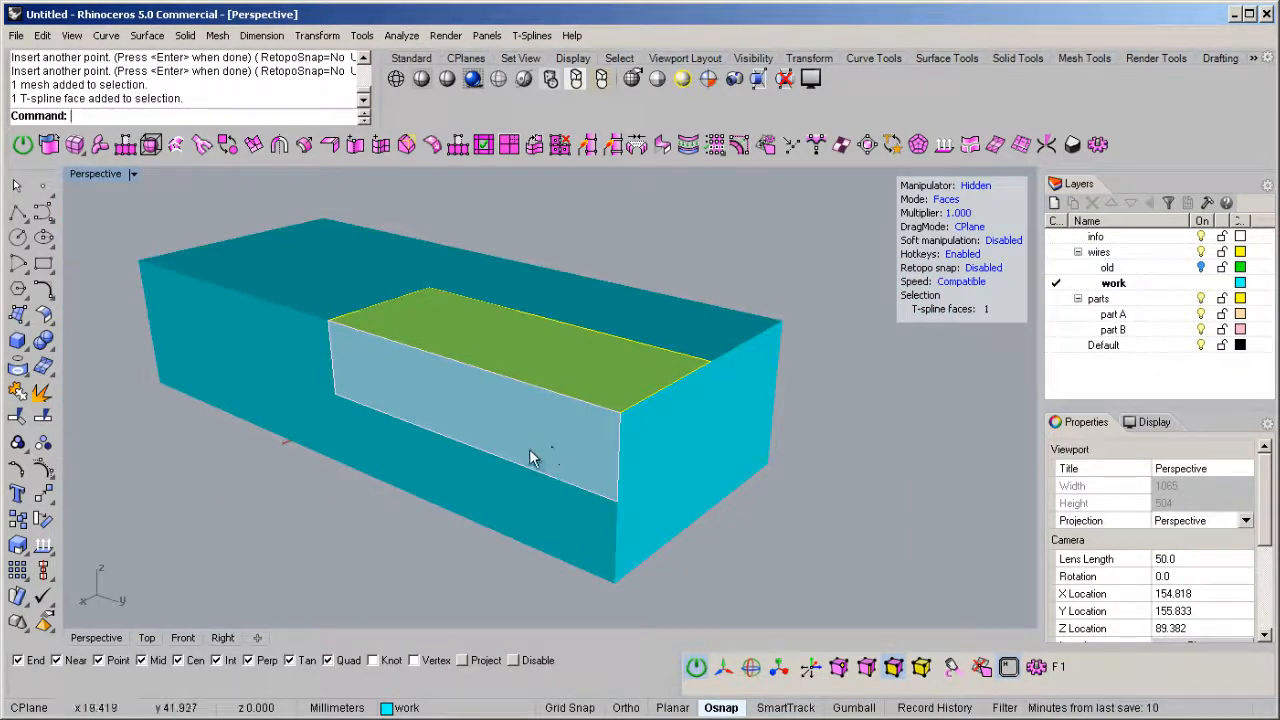
{"action": "double_click", "coordinate": [538, 444]}
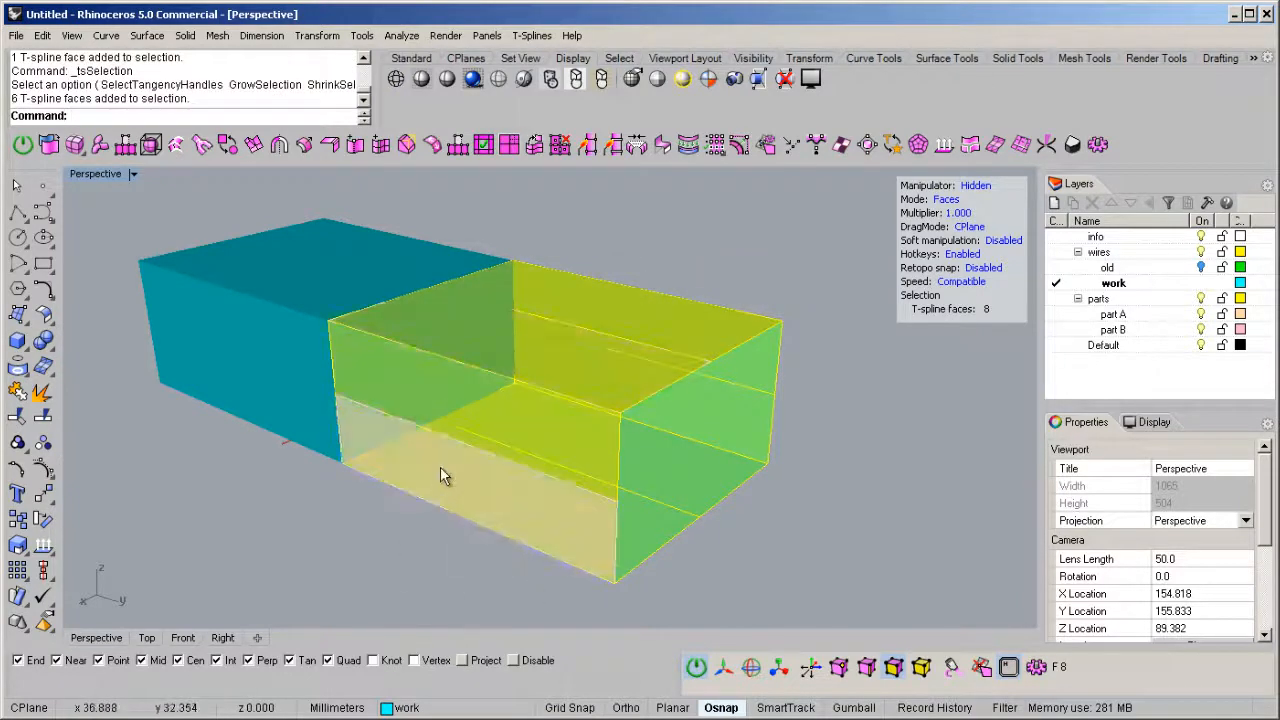
Step: Insert a simple edge across the selected face ring, picked close to the box's end face at about 0.028
{"action": "right_click_drag", "start_coordinate": [435, 474], "coordinate": [557, 233]}
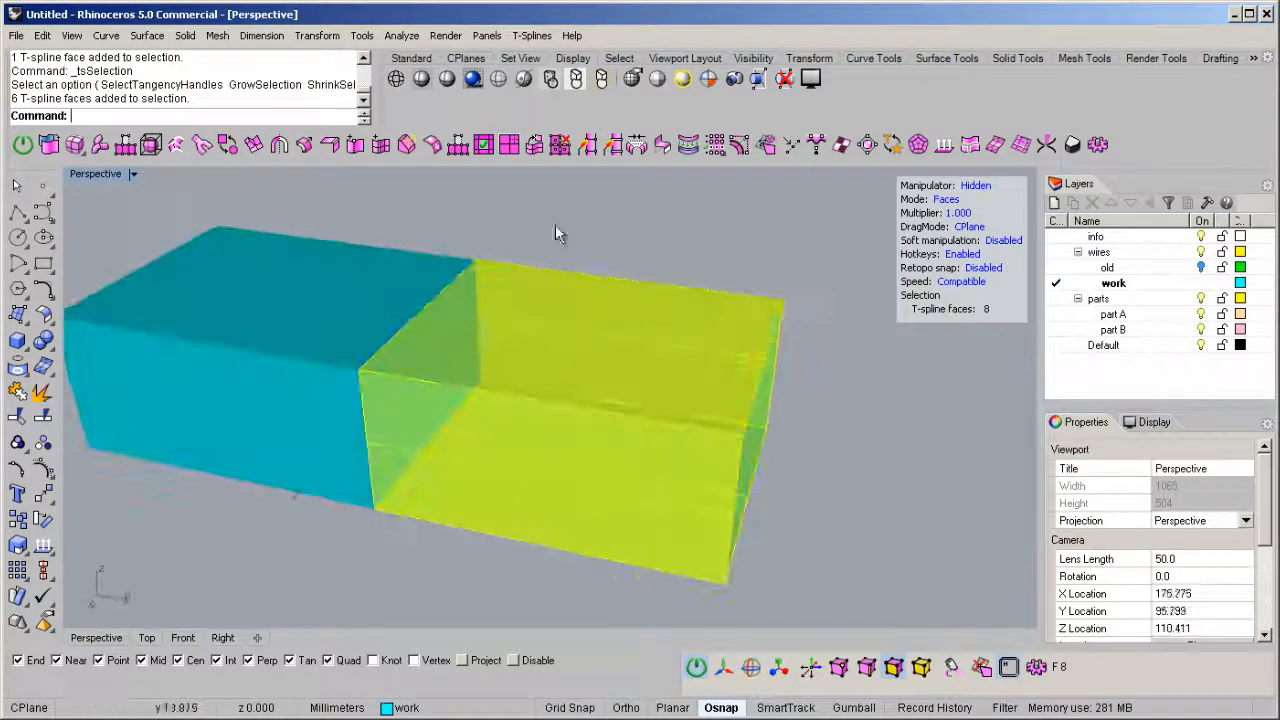
{"action": "left_click", "coordinate": [381, 146]}
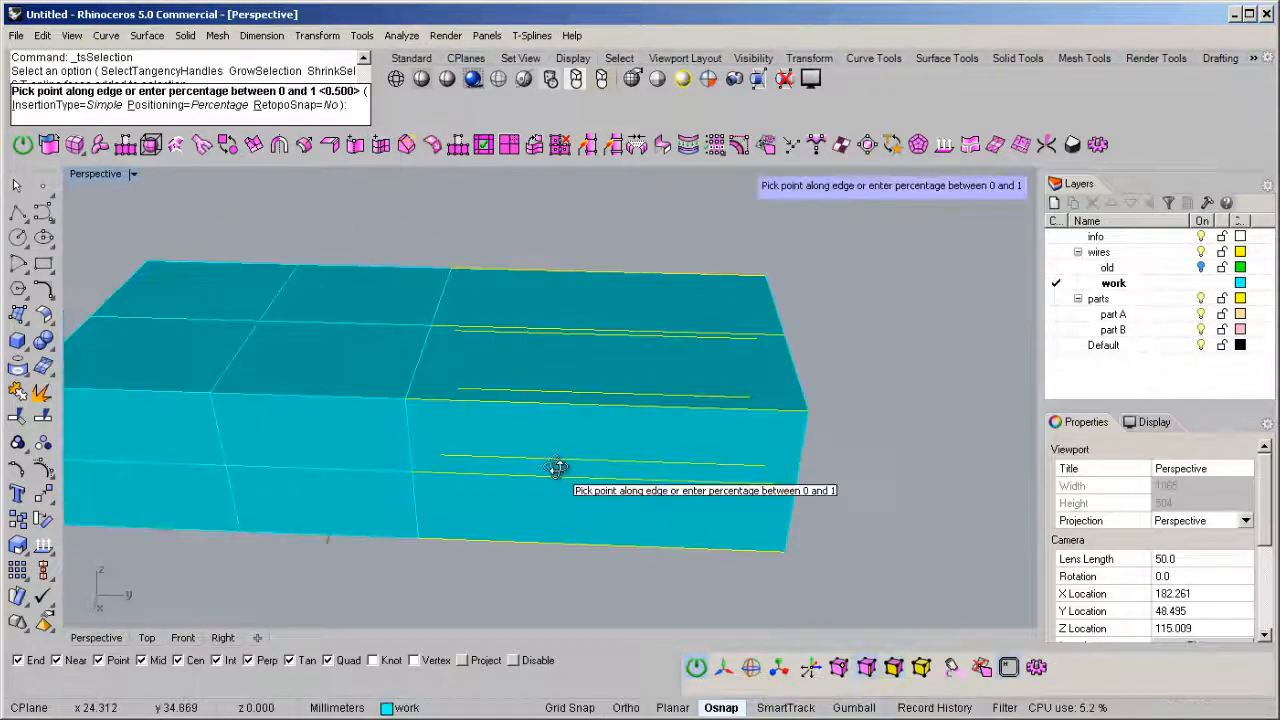
{"action": "scroll", "coordinate": [557, 460], "scroll_direction": "up", "scroll_amount": 5}
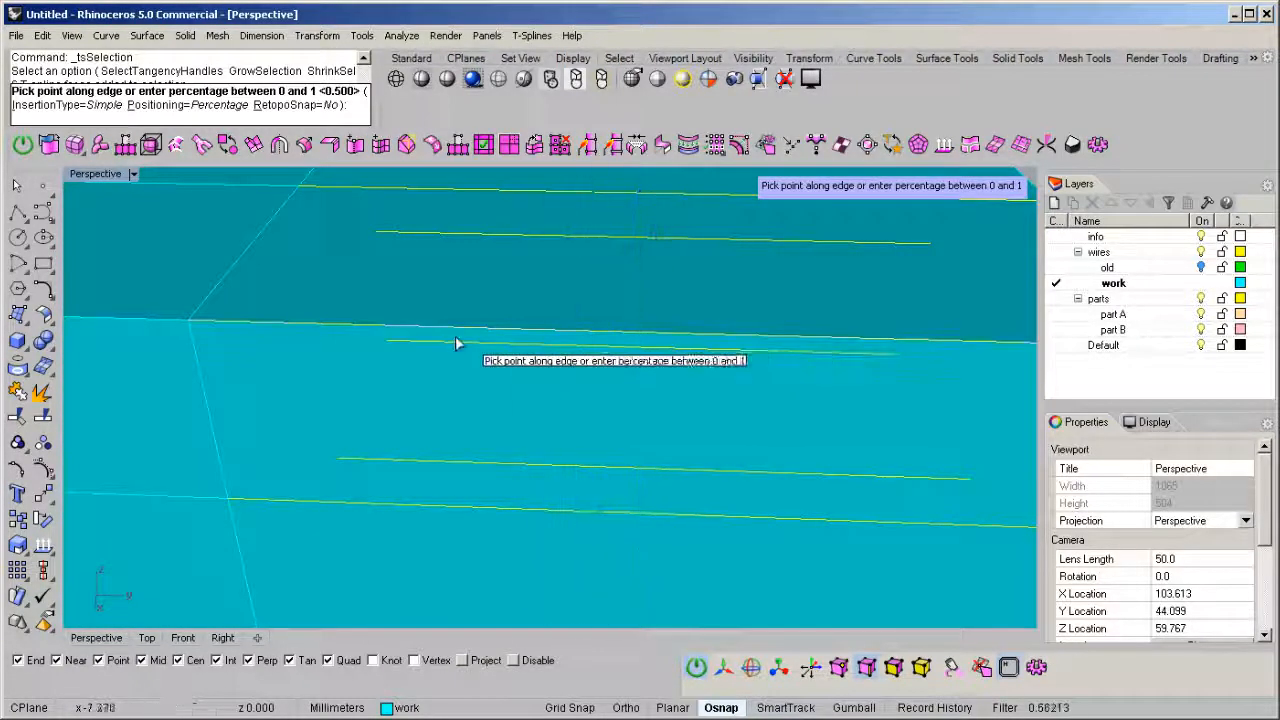
{"action": "scroll", "coordinate": [437, 340], "scroll_direction": "down", "scroll_amount": 3}
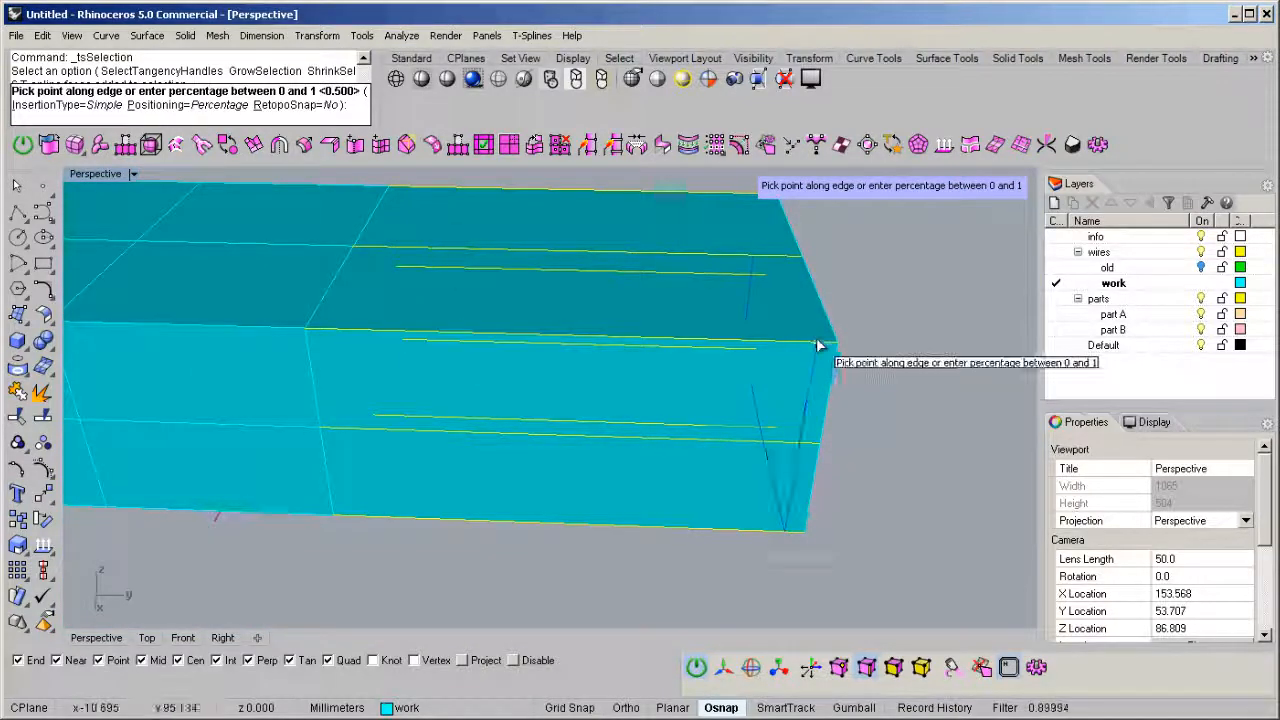
{"action": "scroll", "coordinate": [818, 346], "scroll_direction": "up", "scroll_amount": 4}
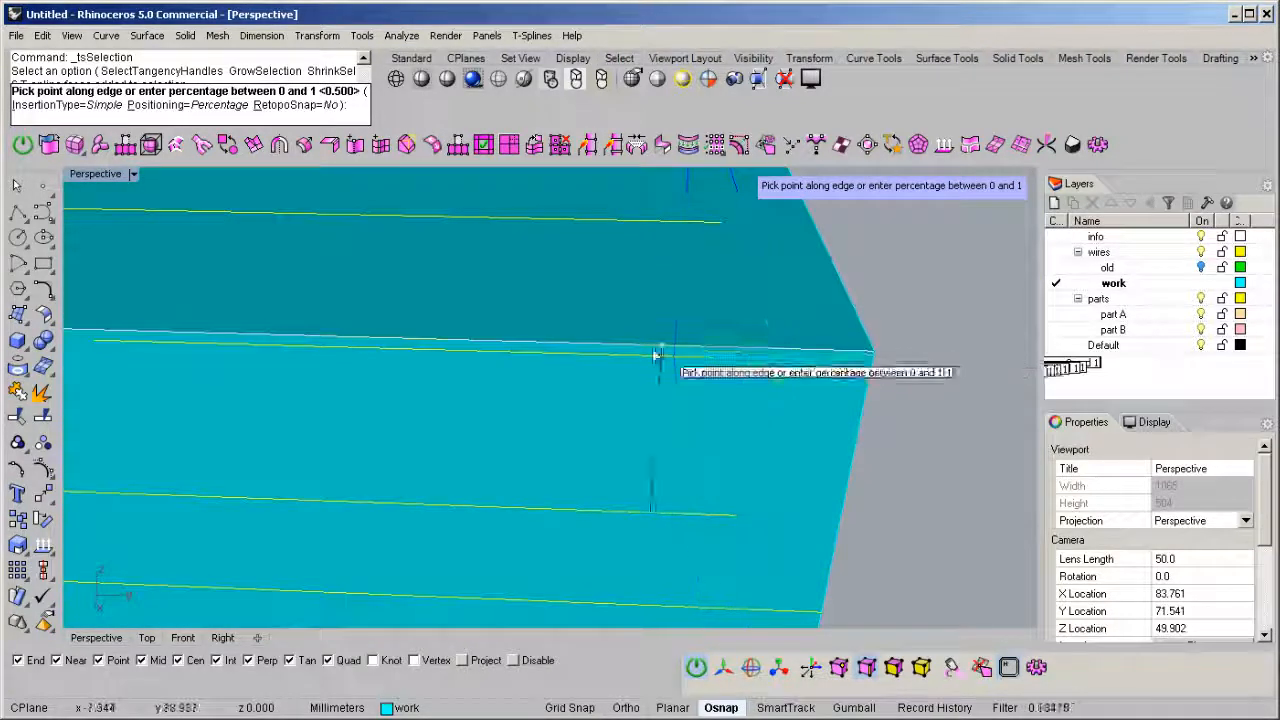
{"action": "left_click", "coordinate": [832, 360]}
{"action": "scroll", "coordinate": [804, 371], "scroll_direction": "down", "scroll_amount": 5}
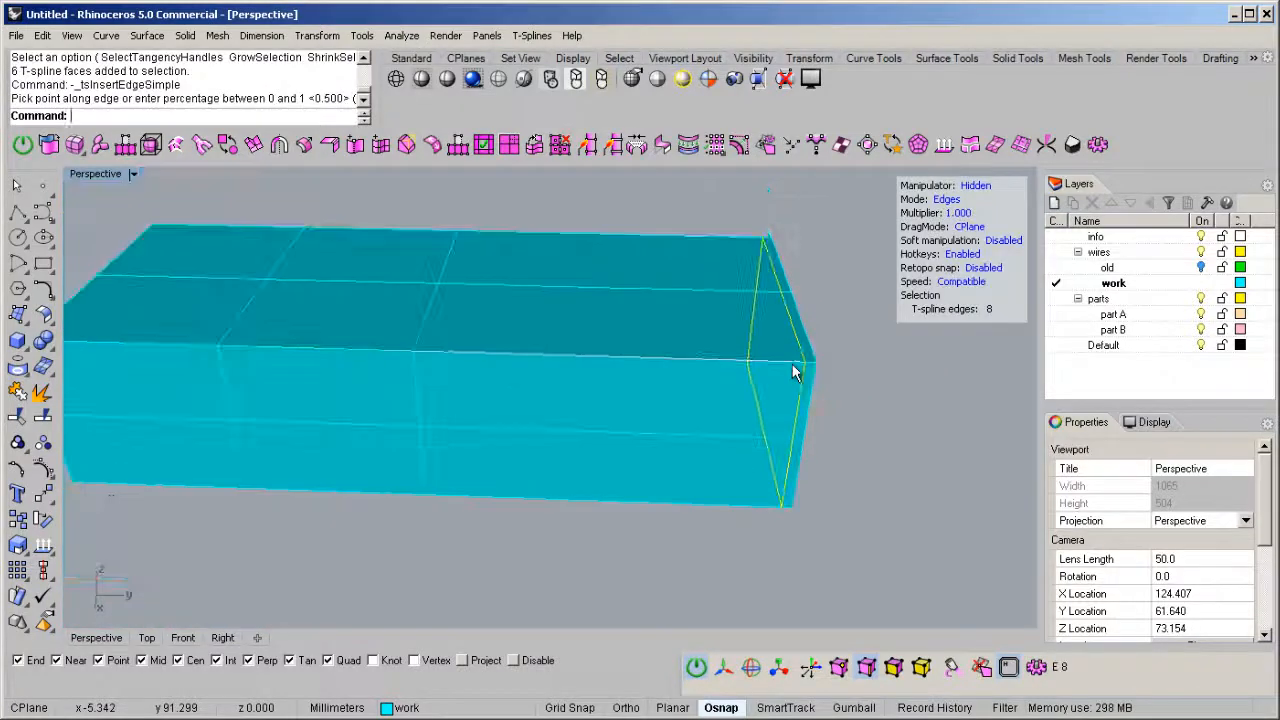
Step: Insert another simple edge loop beside the section's inner boundary loop, picked at about 0.959
{"action": "right_click_drag", "start_coordinate": [625, 420], "coordinate": [651, 414]}
{"action": "right_click_drag", "start_coordinate": [583, 336], "coordinate": [642, 356]}
{"action": "right_click", "coordinate": [619, 376]}
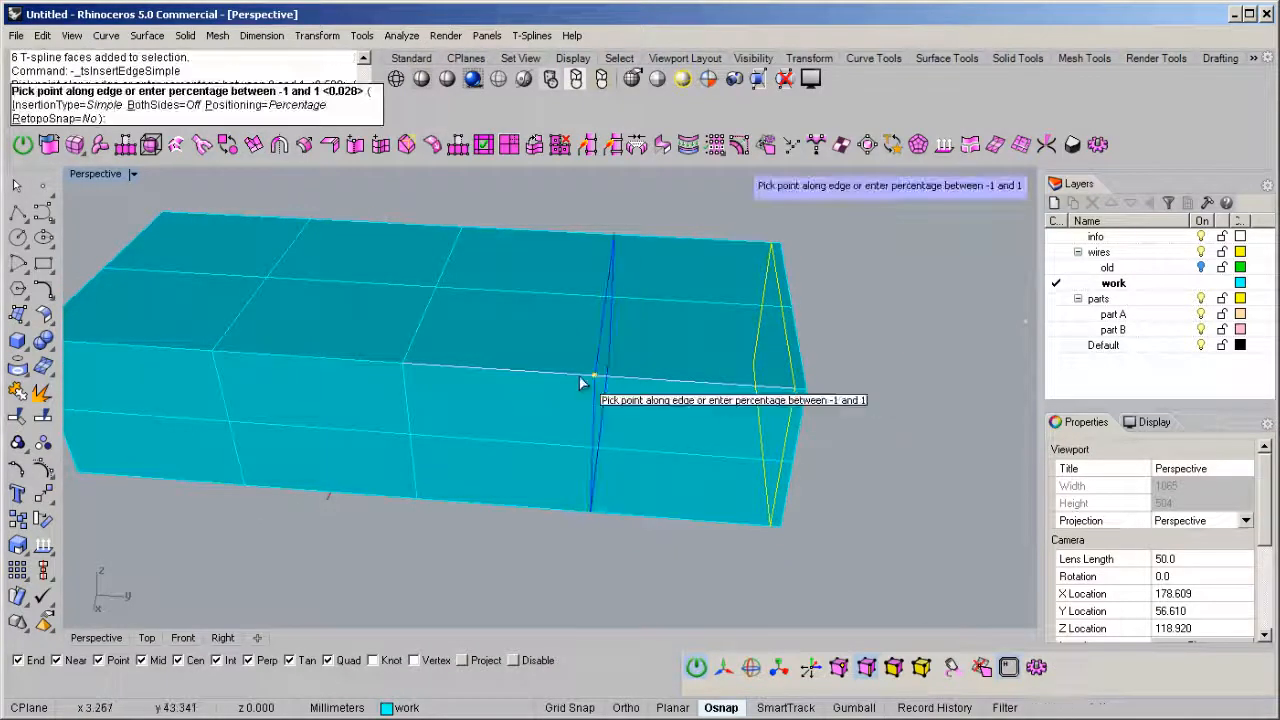
{"action": "scroll", "coordinate": [540, 372], "scroll_direction": "up", "scroll_amount": 5}
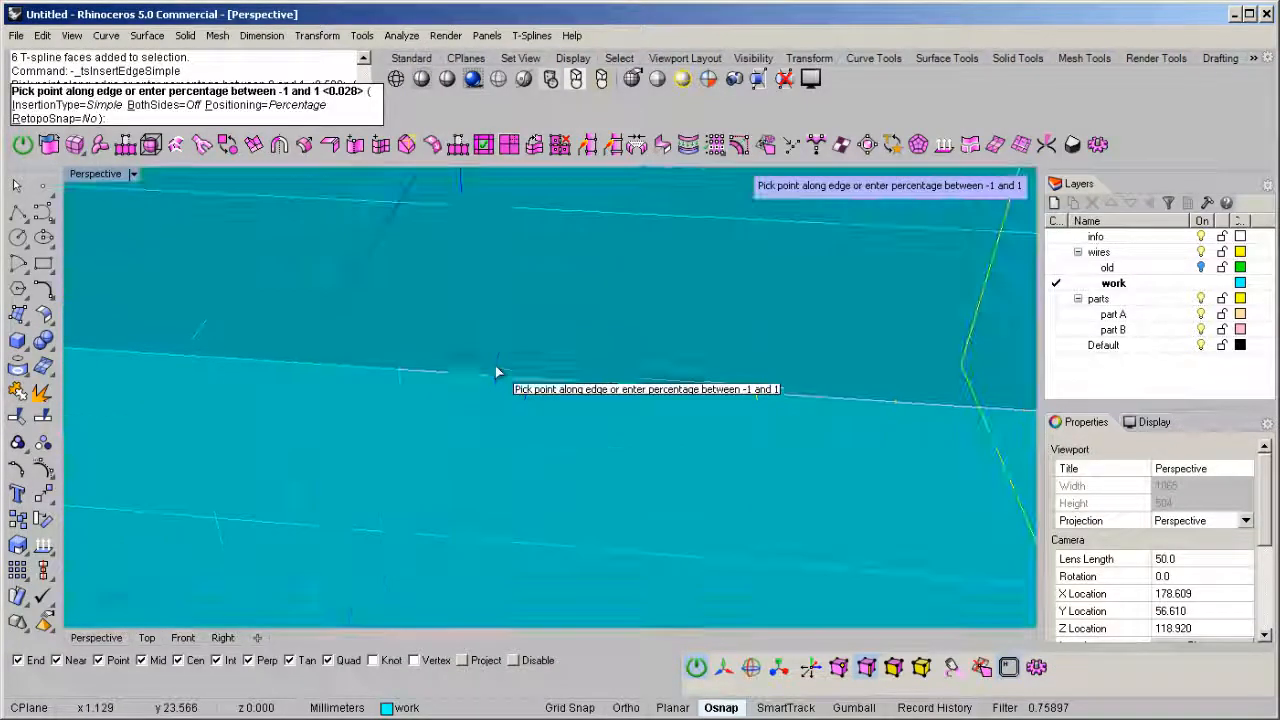
{"action": "left_click", "coordinate": [306, 364]}
{"action": "scroll", "coordinate": [365, 371], "scroll_direction": "down", "scroll_amount": 5}
Step: Insert two more edge loops across the middle of the end section, picking the first at about 0.567
{"action": "right_click", "coordinate": [441, 374]}
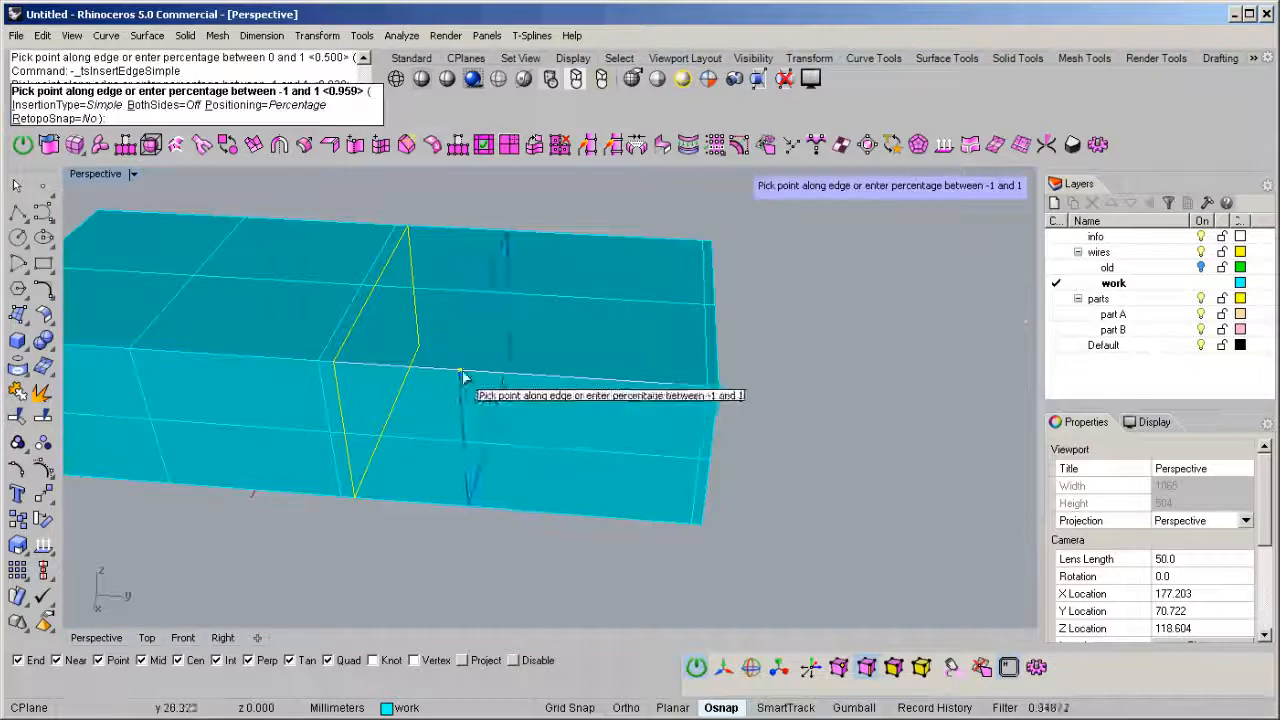
{"action": "left_click", "coordinate": [542, 376]}
{"action": "right_click", "coordinate": [426, 372]}
{"action": "left_click", "coordinate": [459, 371]}
{"action": "right_click_drag", "start_coordinate": [534, 403], "coordinate": [372, 337]}
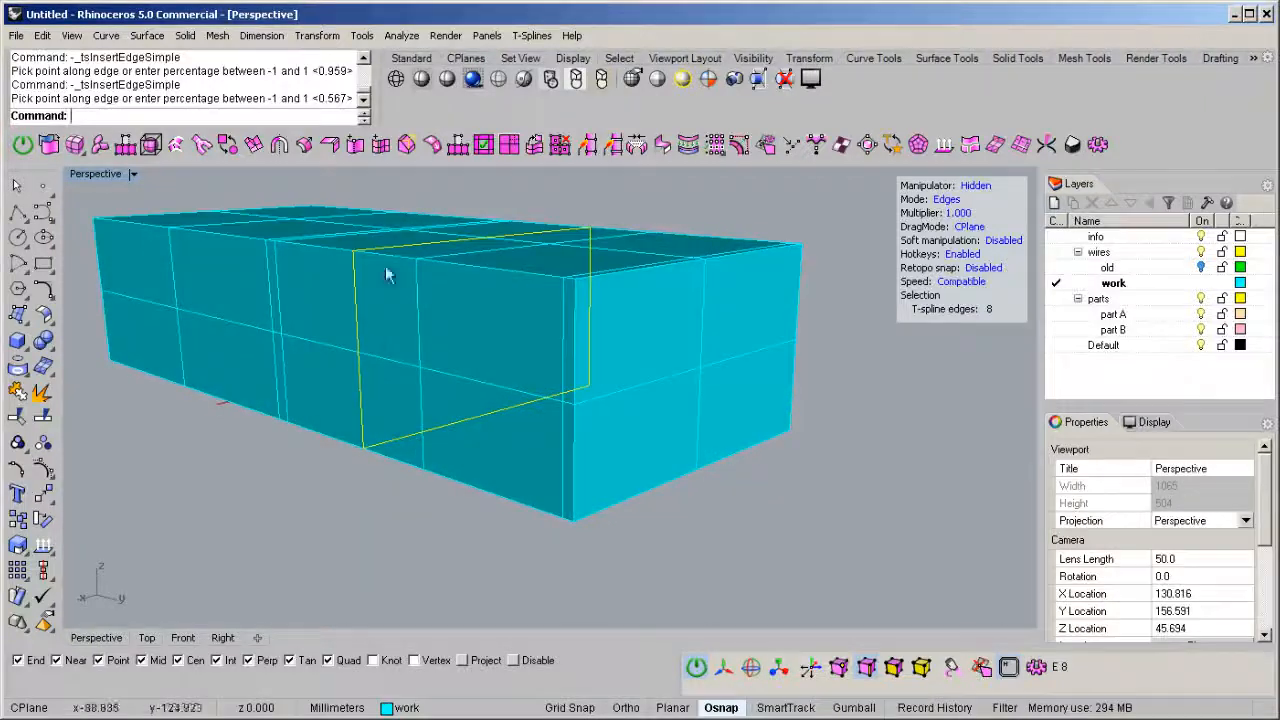
Step: Select the upper ring of faces around the box and insert an edge loop just below its top, at about 0.083
{"action": "key", "text": "d"}
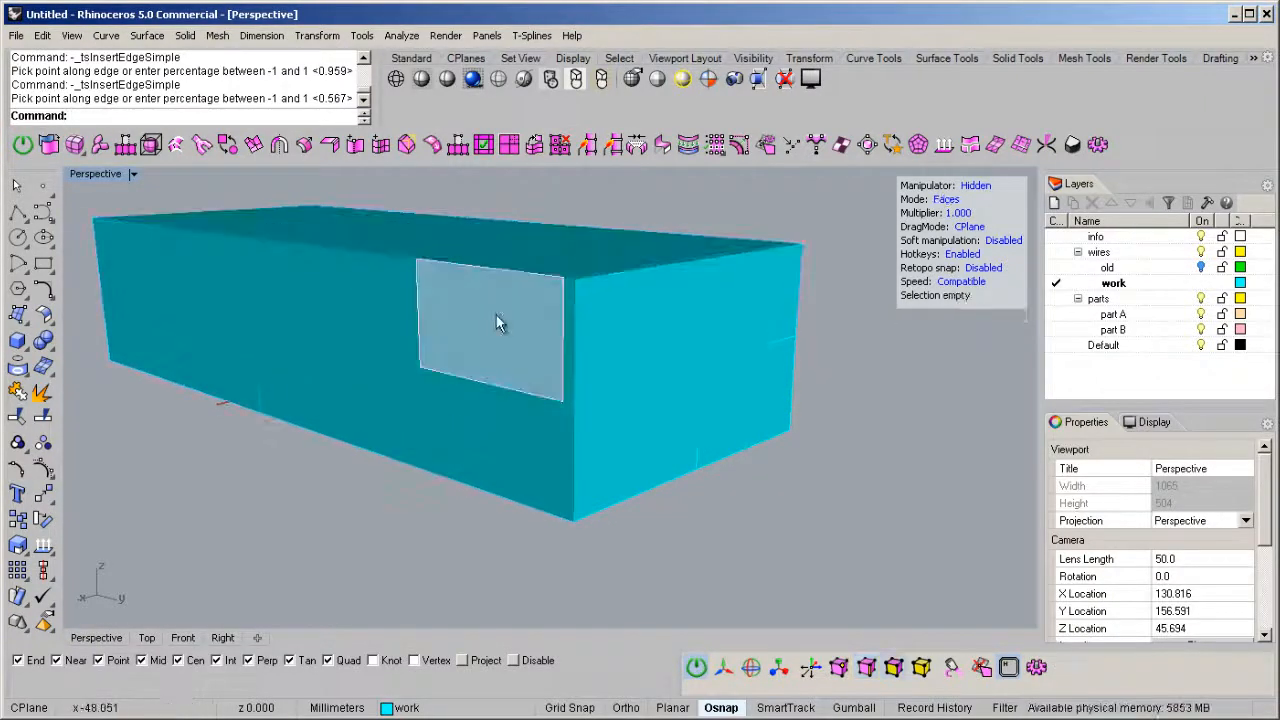
{"action": "left_click", "coordinate": [464, 300]}
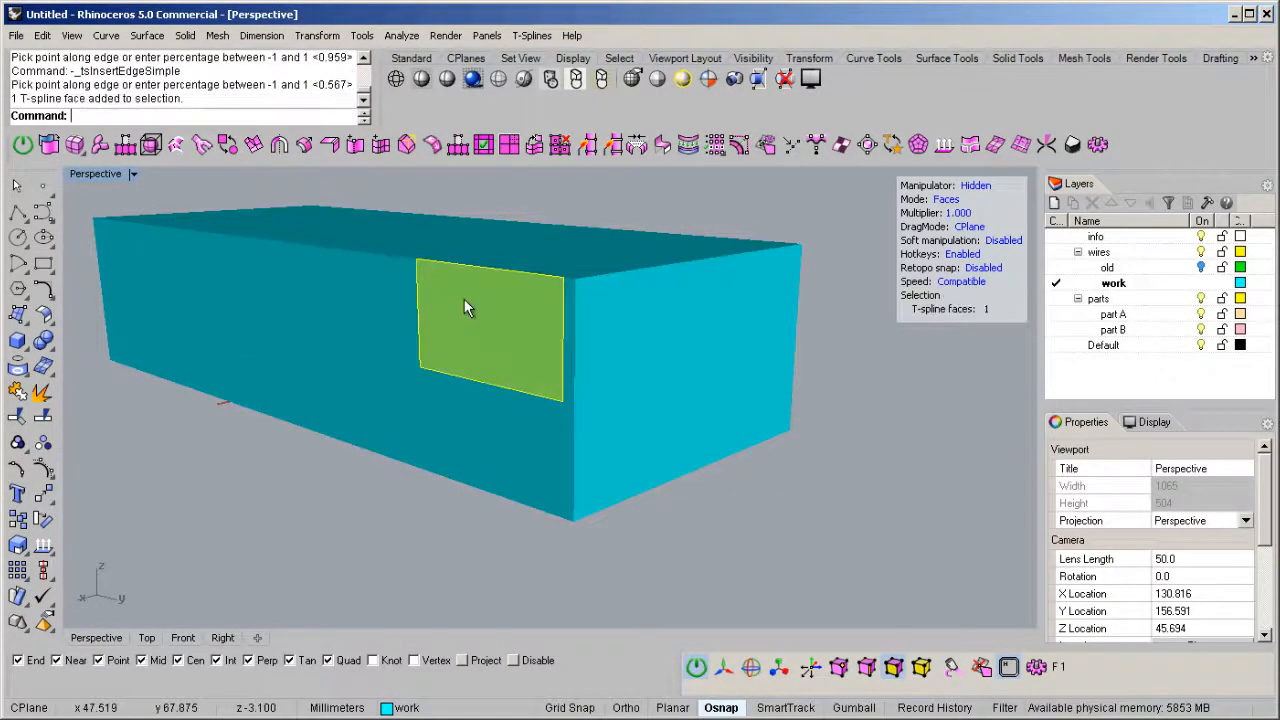
{"action": "double_click", "coordinate": [391, 303]}
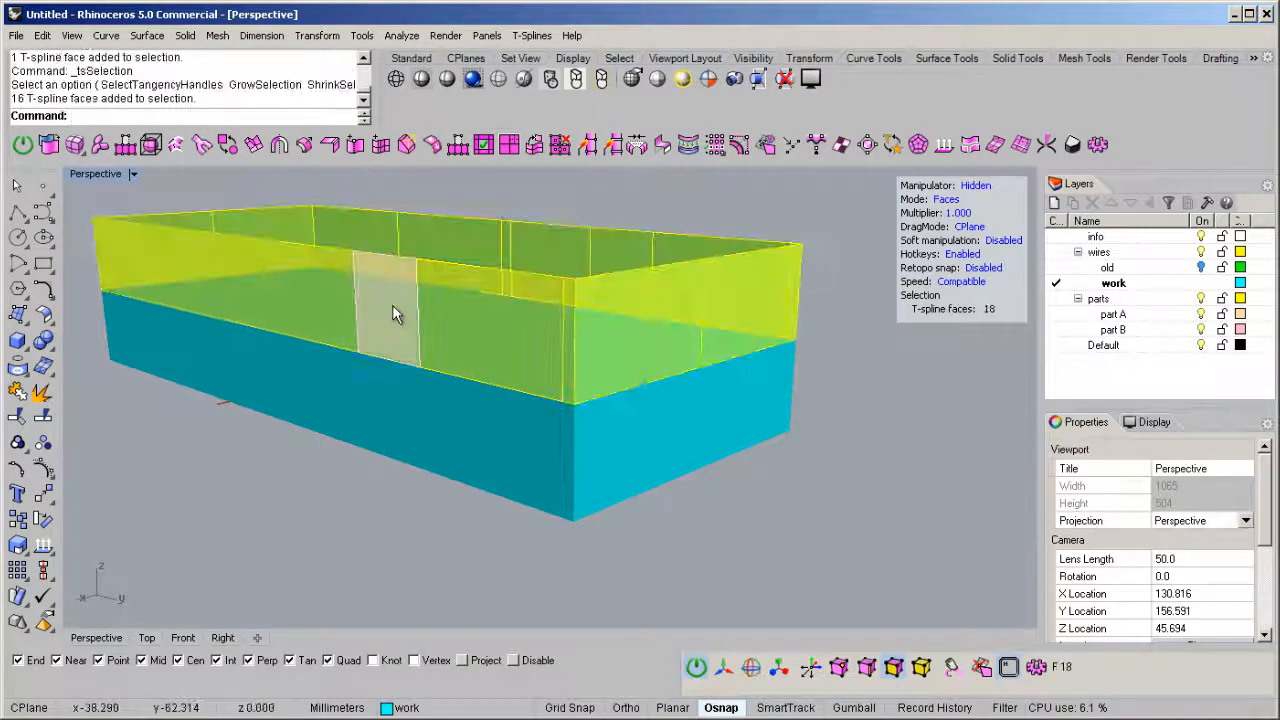
{"action": "left_click", "coordinate": [383, 146]}
{"action": "scroll", "coordinate": [600, 314], "scroll_direction": "up", "scroll_amount": 3}
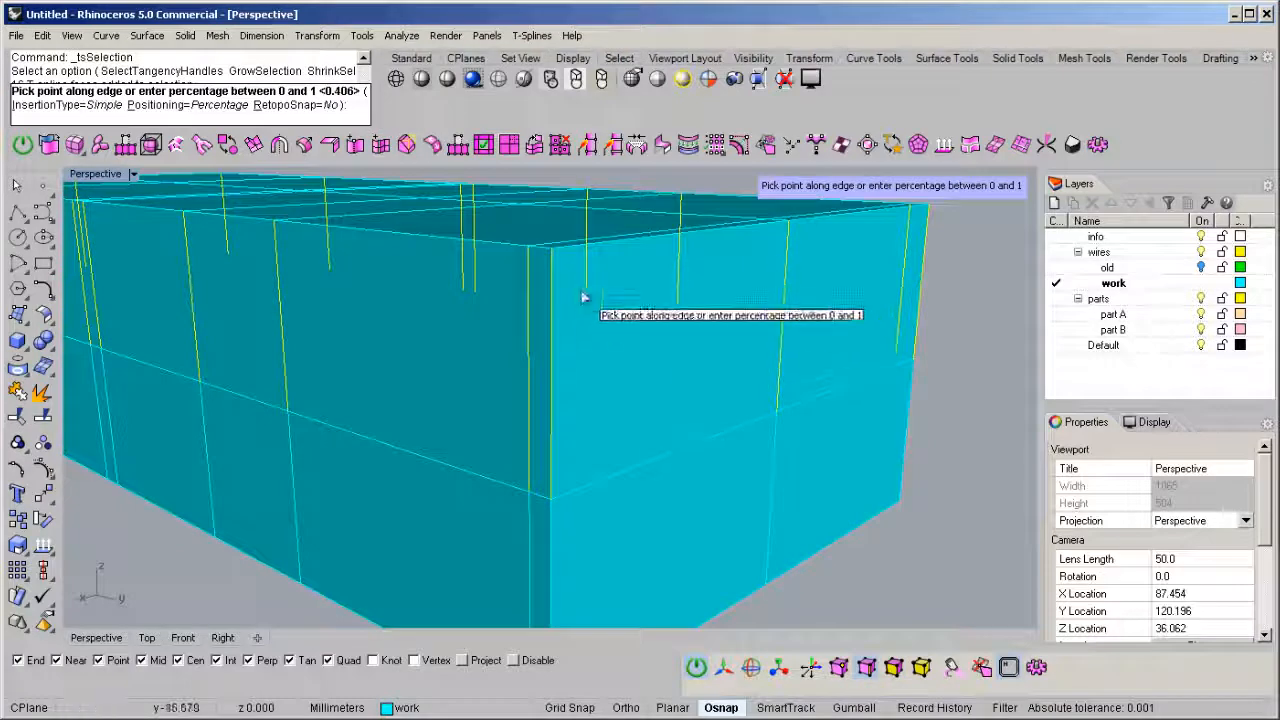
{"action": "left_click", "coordinate": [554, 272]}
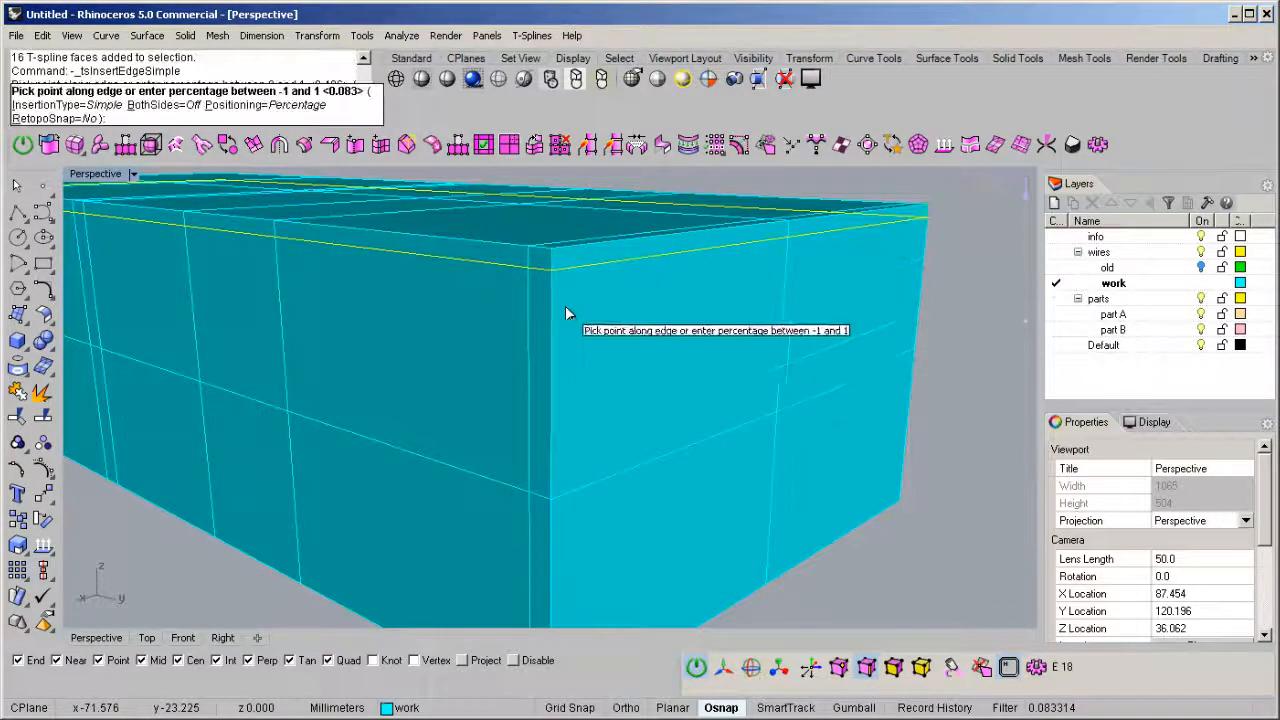
Step: Insert two more horizontal edge loops below it, one at about 0.384 and one just above the box's middle loop
{"action": "left_click", "coordinate": [552, 362]}
{"action": "key", "text": "Return"}
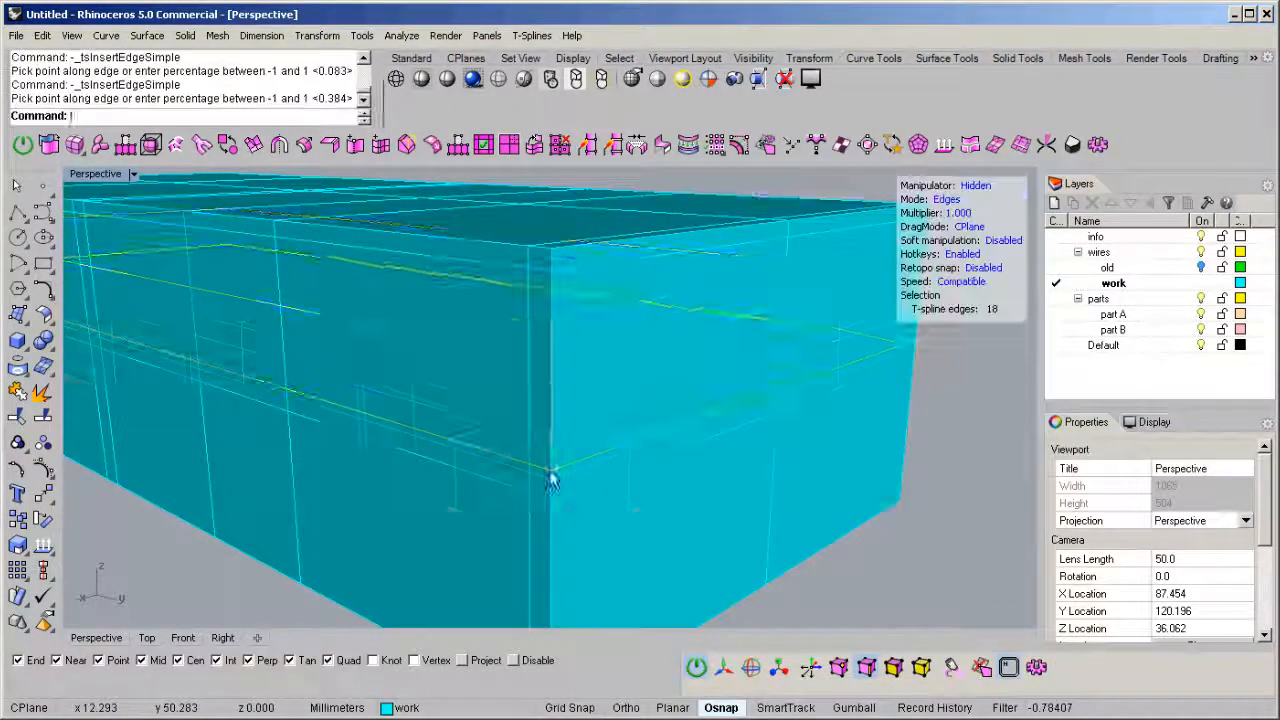
{"action": "left_click", "coordinate": [549, 470]}
{"action": "scroll", "coordinate": [573, 427], "scroll_direction": "down", "scroll_amount": 4}
{"action": "right_click_drag", "start_coordinate": [573, 427], "coordinate": [520, 460]}
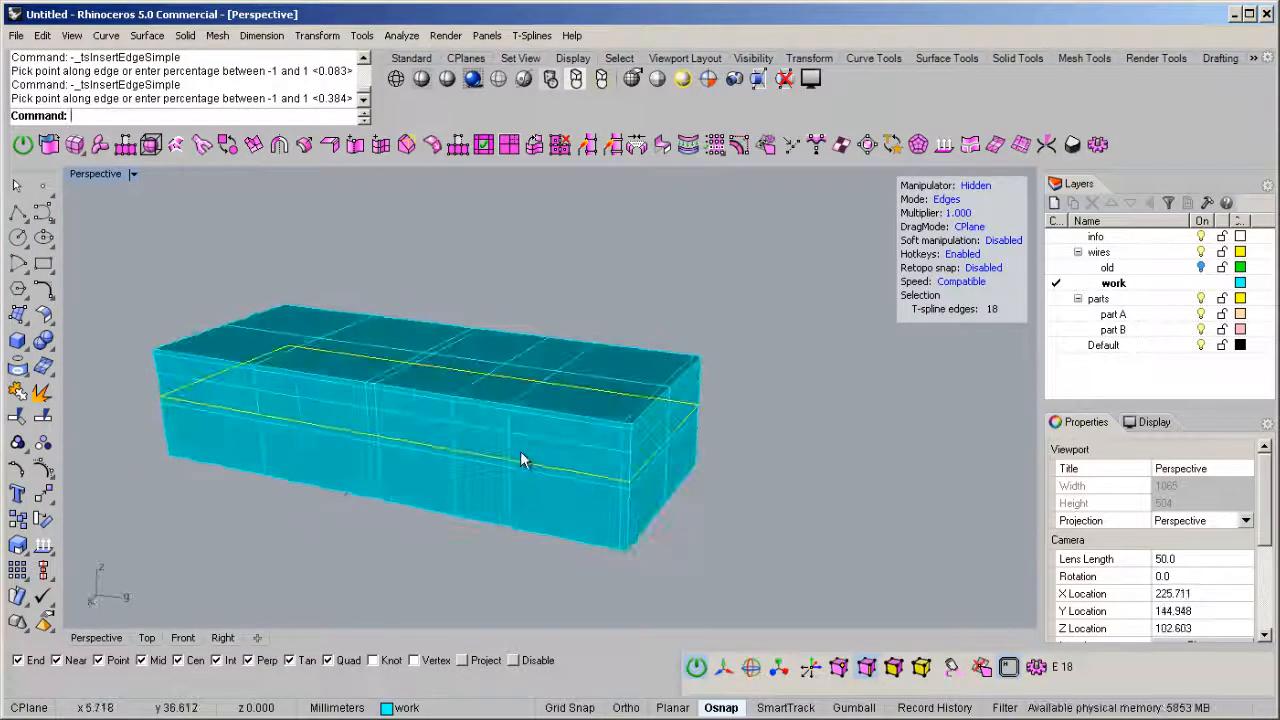
Step: Toggle the box to smooth display and pull two adjacent upper horizontal edges on its end face outward
{"action": "left_click", "coordinate": [228, 145]}
{"action": "right_click_drag", "start_coordinate": [595, 428], "coordinate": [604, 392]}
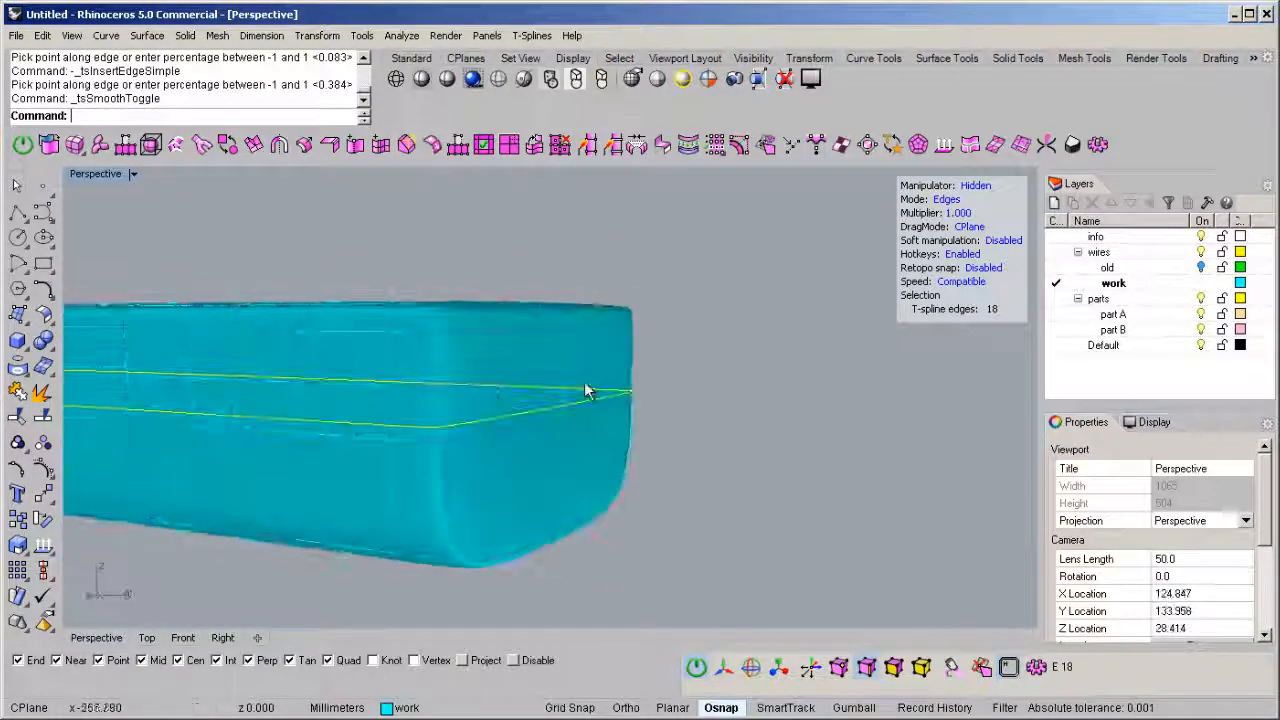
{"action": "left_click", "coordinate": [557, 377]}
{"action": "left_click", "coordinate": [591, 369], "text": "shift"}
{"action": "right_click_drag", "start_coordinate": [514, 377], "coordinate": [555, 397]}
{"action": "right_click_drag", "start_coordinate": [668, 382], "coordinate": [566, 402]}
Step: Select the two edges running across the top near the pulled end and move them inward along the box's length
{"action": "left_click", "coordinate": [606, 375]}
{"action": "left_click", "coordinate": [644, 346], "text": "shift"}
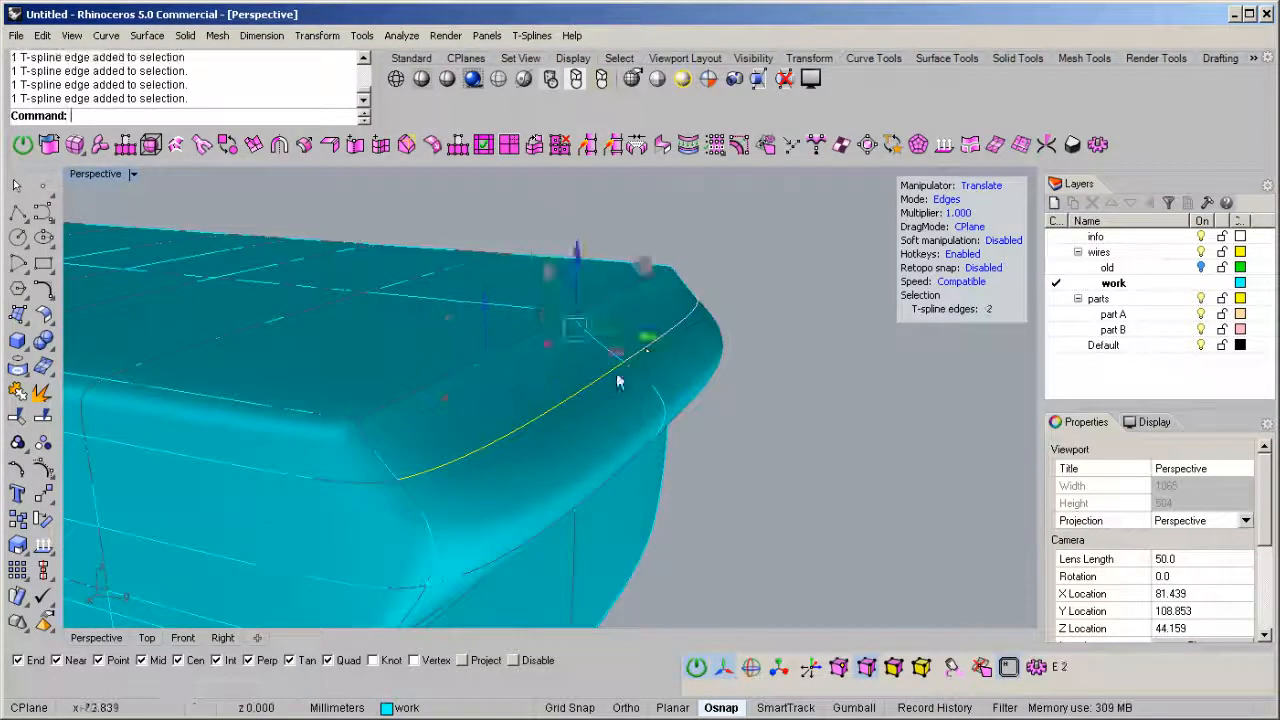
{"action": "right_click_drag", "start_coordinate": [646, 348], "coordinate": [680, 352]}
{"action": "left_click_drag", "start_coordinate": [684, 347], "coordinate": [595, 338]}
{"action": "scroll", "coordinate": [591, 407], "scroll_direction": "down", "scroll_amount": 3}
Step: Toggle to box display, move the two top edges back outward along the box's length, and return to smooth display
{"action": "key", "text": "Tab"}
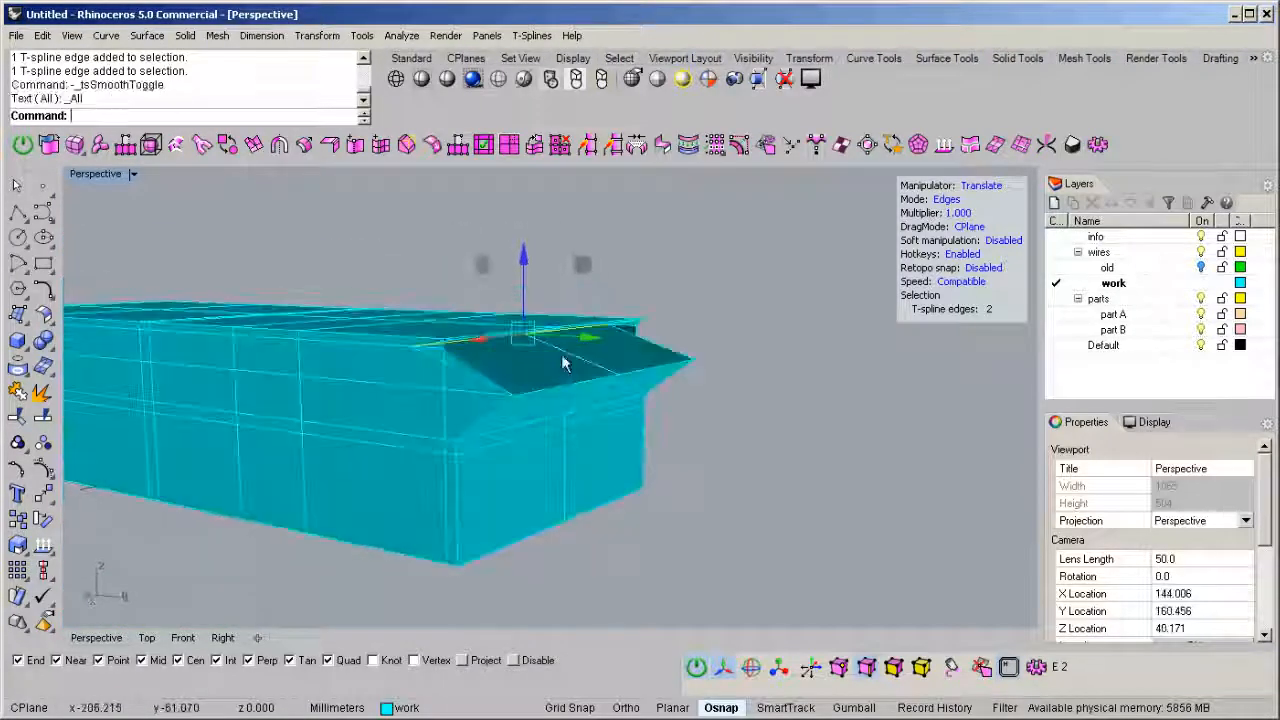
{"action": "right_click_drag", "start_coordinate": [643, 378], "coordinate": [520, 389]}
{"action": "scroll", "coordinate": [512, 385], "scroll_direction": "up", "scroll_amount": 5}
{"action": "scroll", "coordinate": [681, 343], "scroll_direction": "down", "scroll_amount": 2}
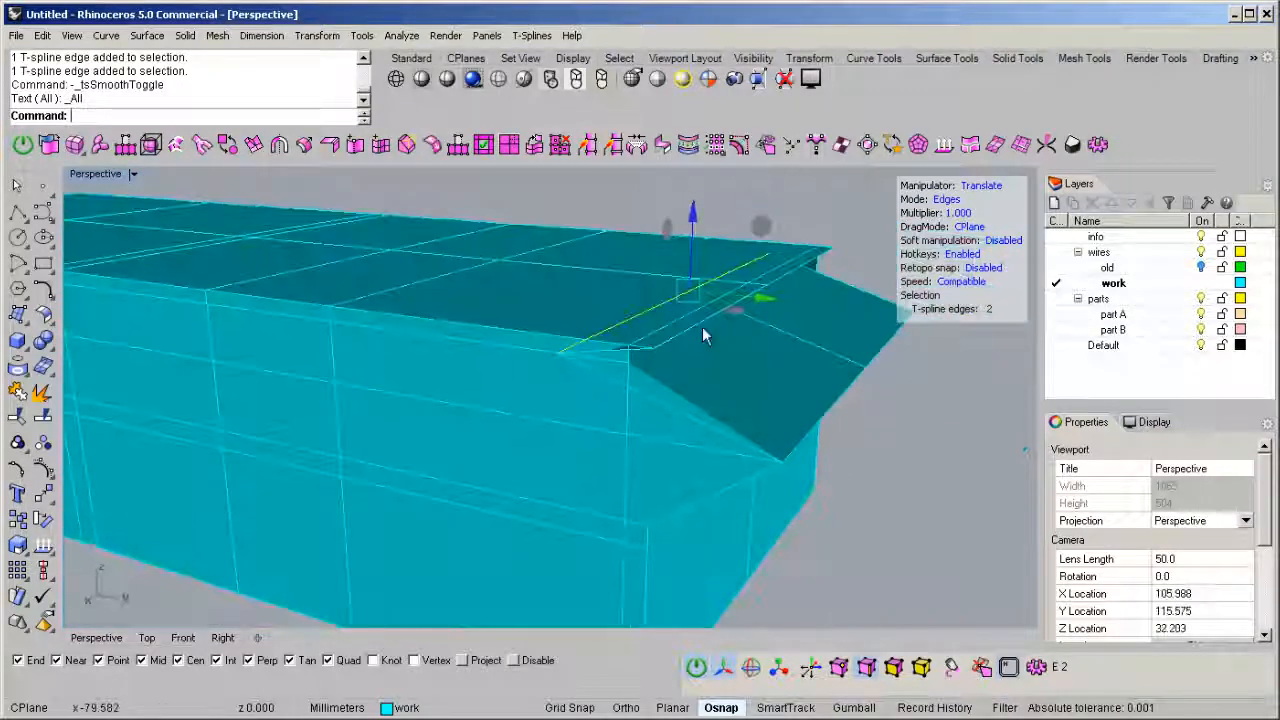
{"action": "left_click_drag", "start_coordinate": [759, 311], "coordinate": [851, 333]}
{"action": "key", "text": "Tab"}
Step: Clear the edge selection, examine the smoothed box from several sides, and delete the box
{"action": "right_click_drag", "start_coordinate": [700, 363], "coordinate": [641, 340]}
{"action": "key", "text": "Escape"}
{"action": "scroll", "coordinate": [712, 370], "scroll_direction": "down", "scroll_amount": 3}
{"action": "right_click_drag", "start_coordinate": [549, 364], "coordinate": [554, 396], "text": "shift"}
{"action": "right_click_drag", "start_coordinate": [554, 396], "coordinate": [558, 335]}
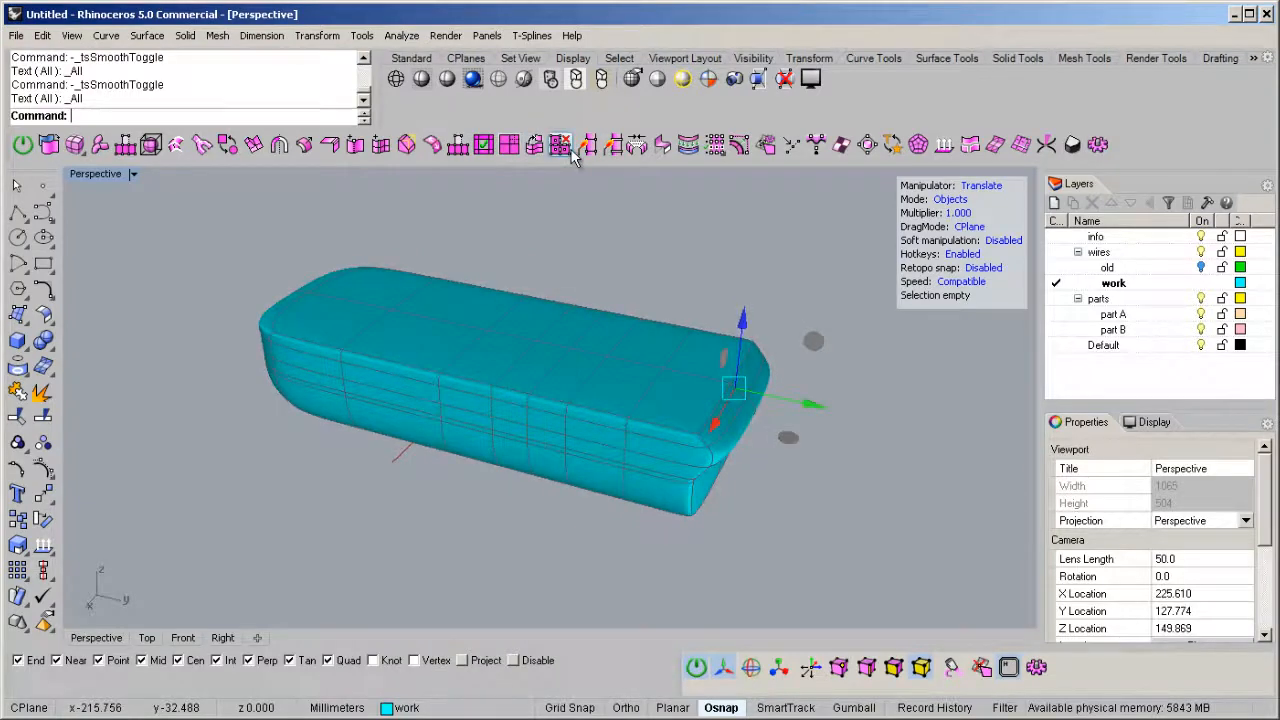
{"action": "right_click_drag", "start_coordinate": [577, 407], "coordinate": [566, 378]}
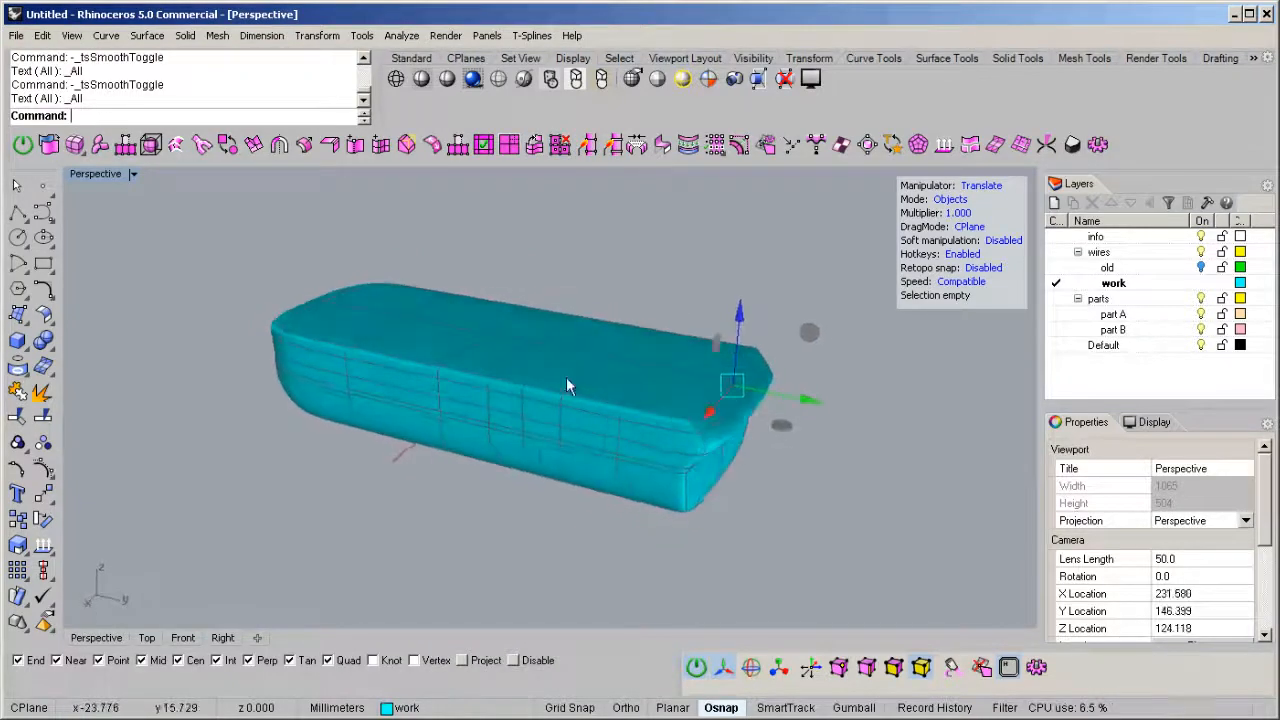
{"action": "left_click", "coordinate": [618, 394]}
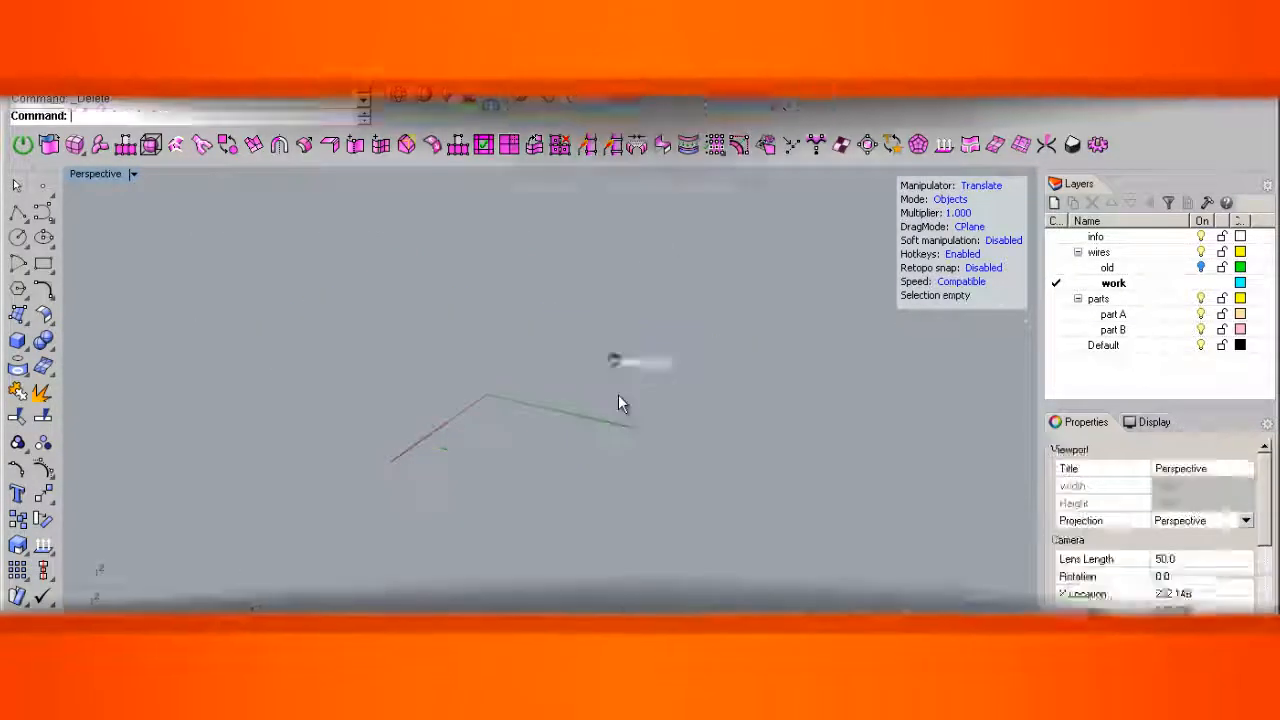